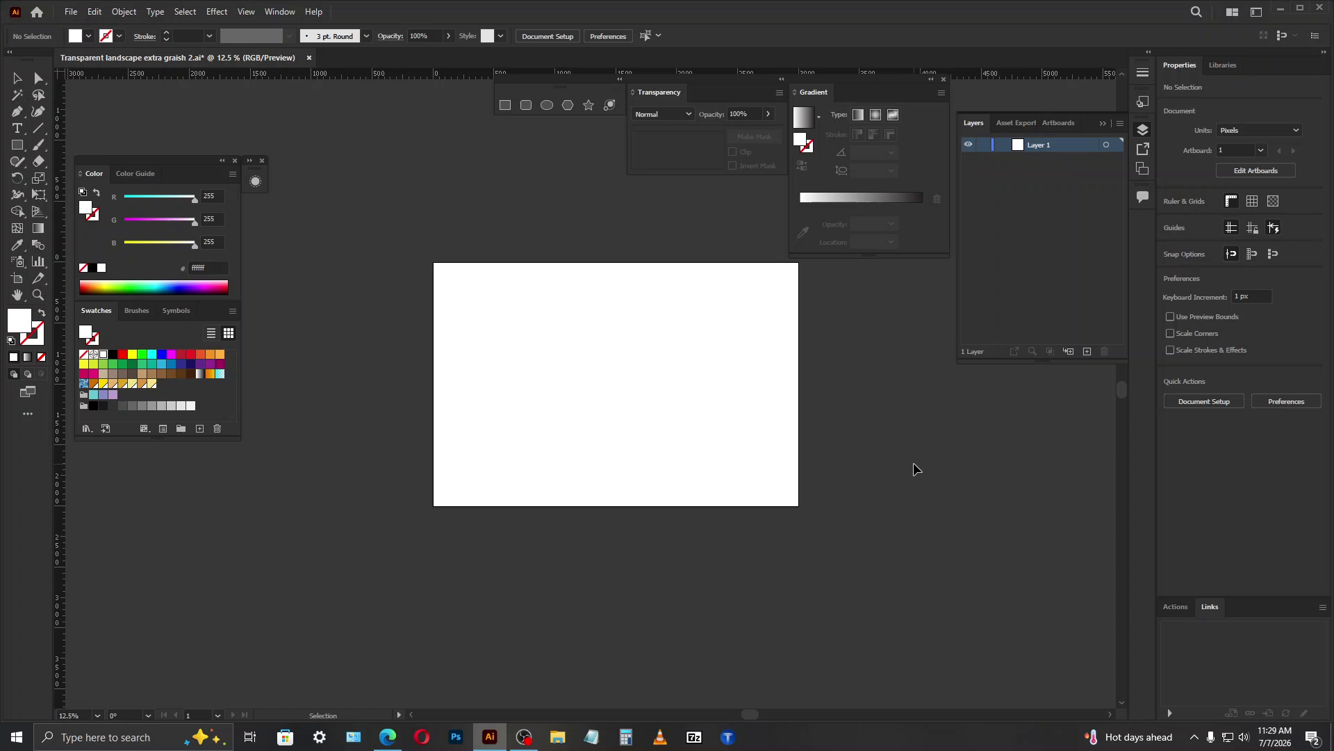
Step: Draw a circle about 1411 px wide from the artboard's centre and fill it with the white-to-black linear gradient
left_click(547, 106)
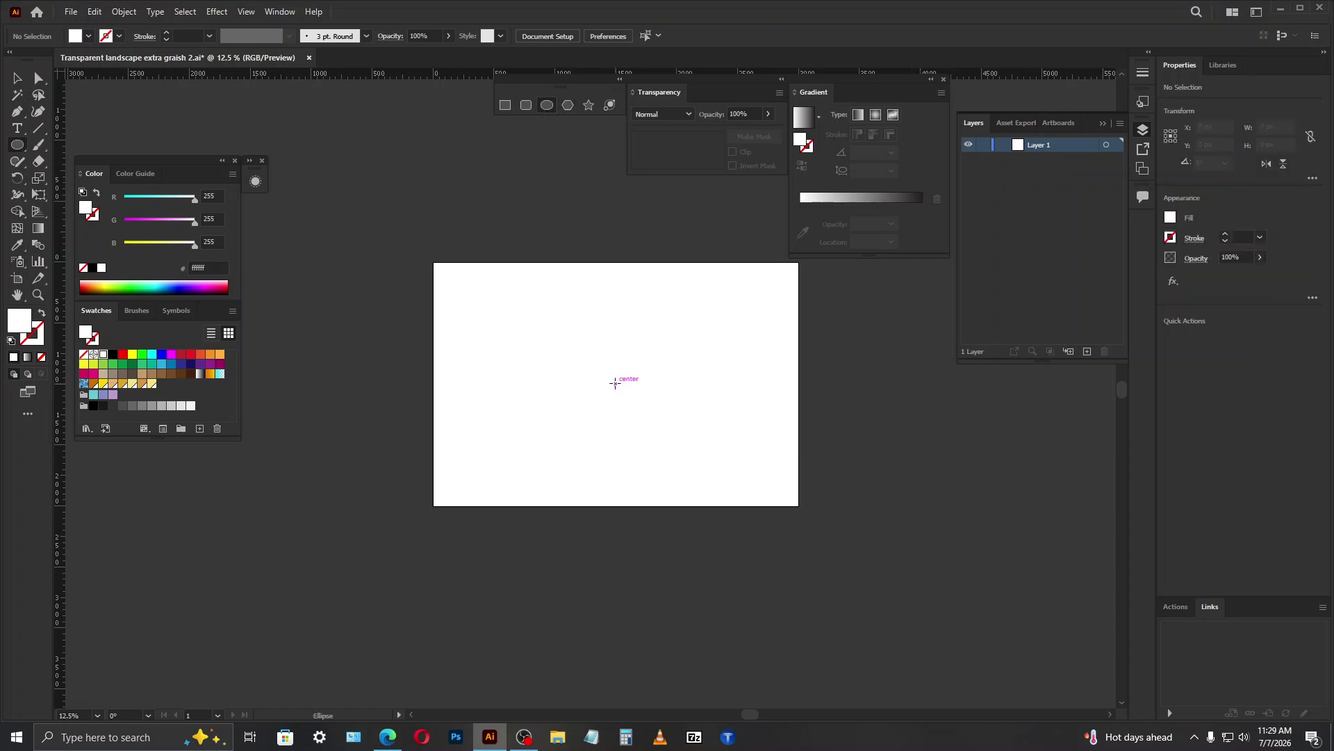
left_click_drag(615, 383, 703, 470)
left_click(869, 199)
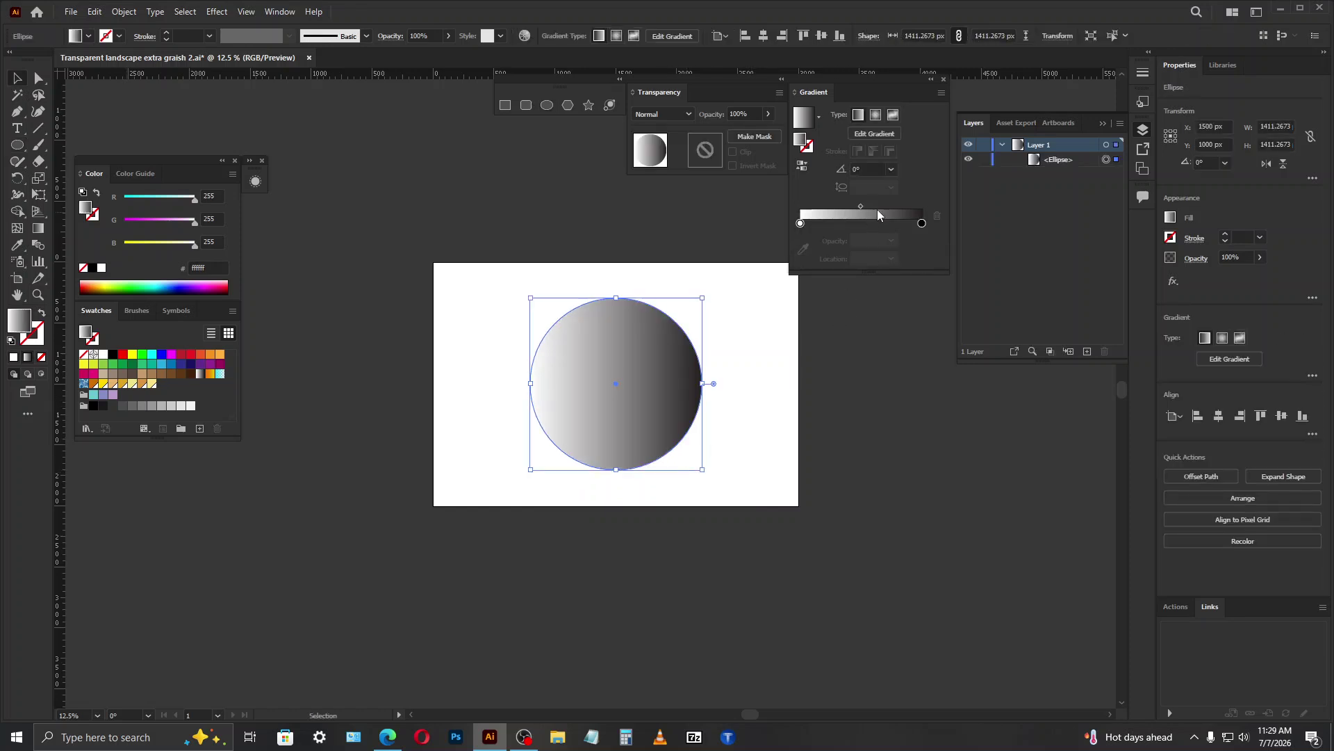
Step: Set the opacity of the circle gradient's black end stop to 0%
double_click(921, 224)
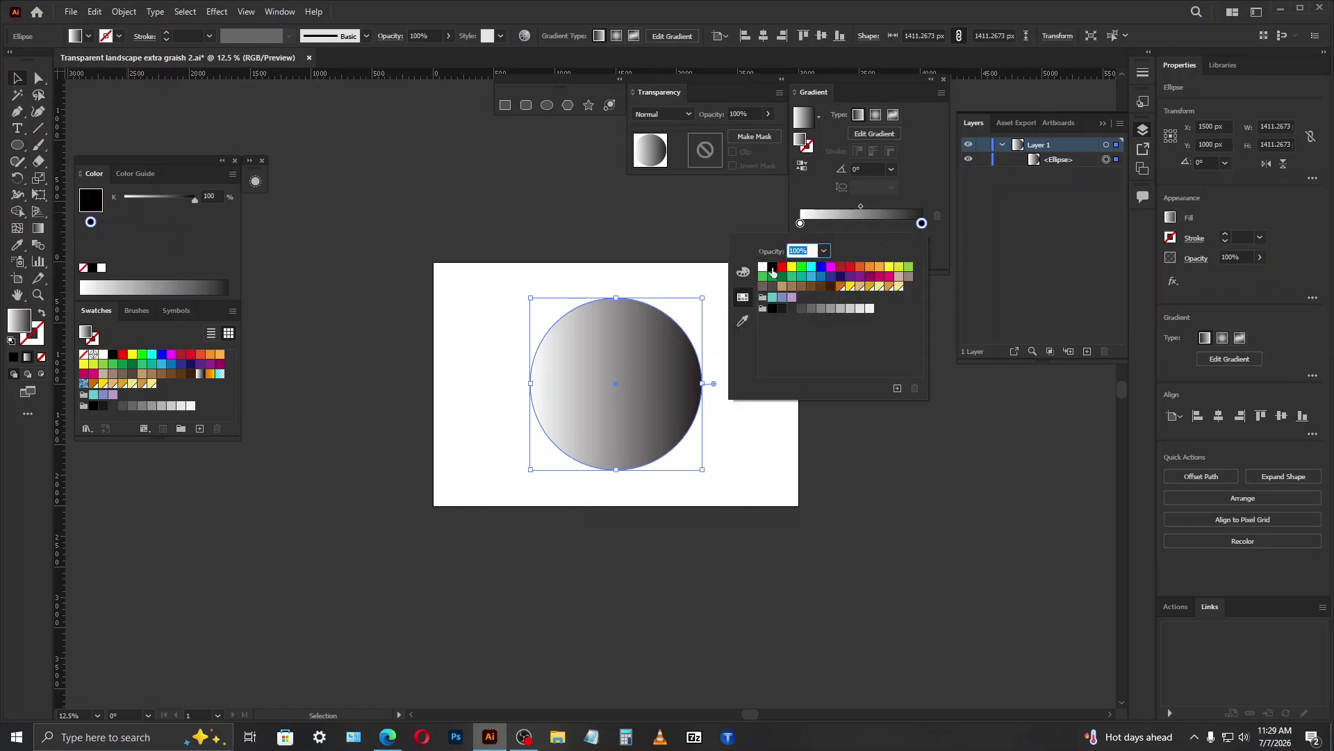
left_click(823, 251)
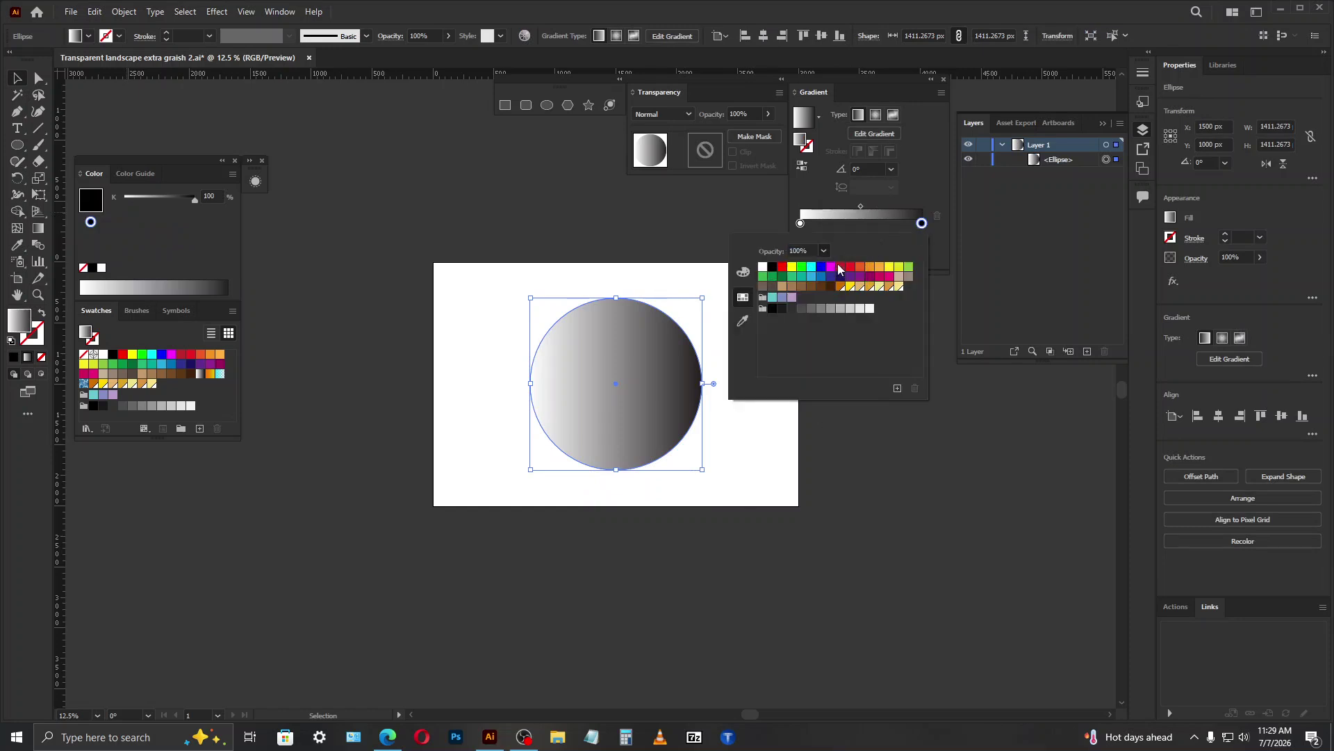
left_click(840, 268)
left_click(922, 223)
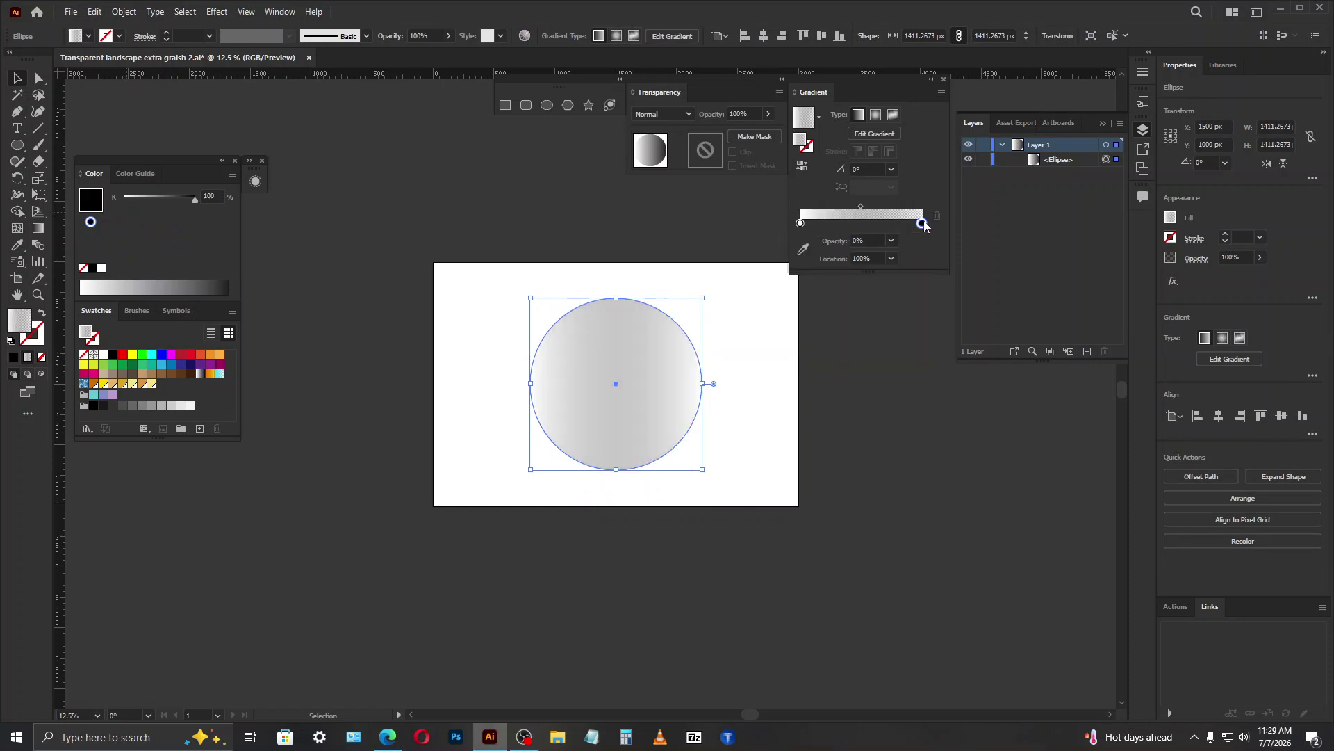
left_click(841, 356)
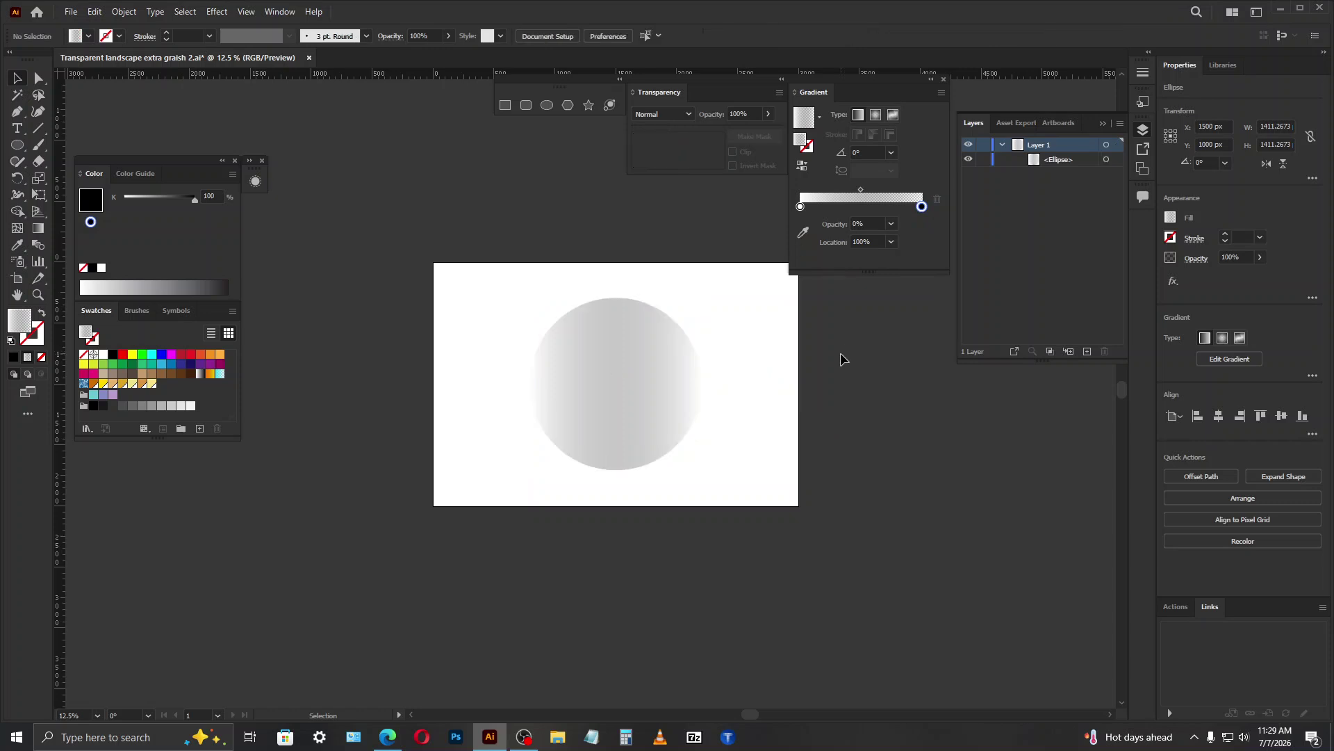
Step: Create a 3000 by 2000 px rectangle and centre it horizontally and vertically on the artboard
left_click(505, 107)
left_click(497, 219)
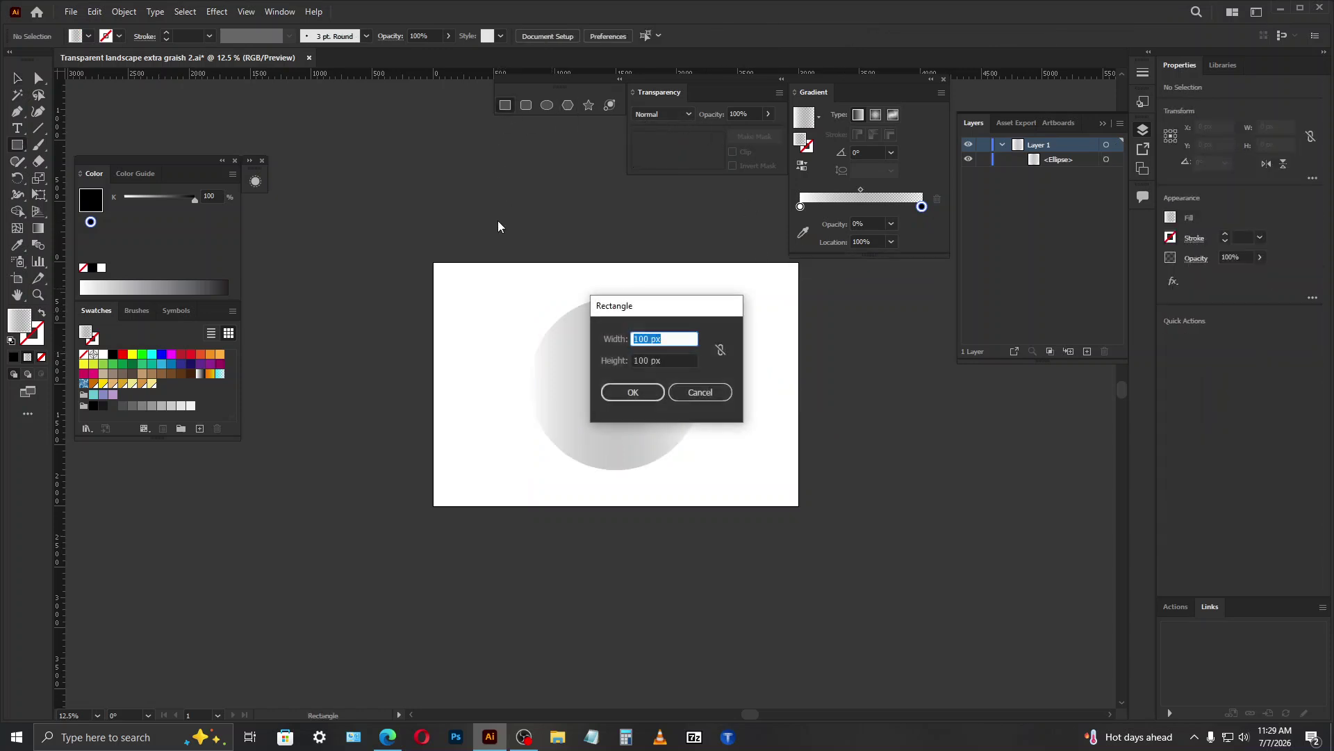
type("3000")
key("Tab")
type("2000")
key("Return")
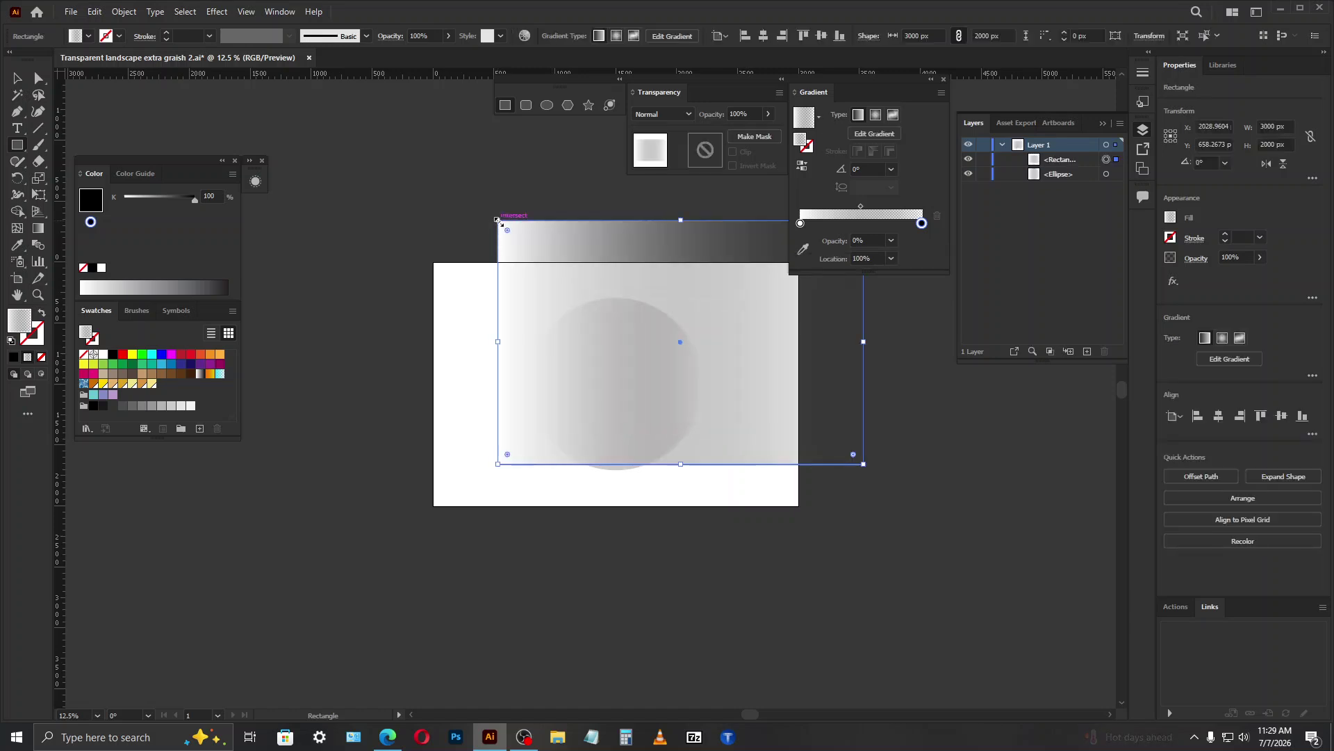
left_click(1218, 416)
left_click(1282, 416)
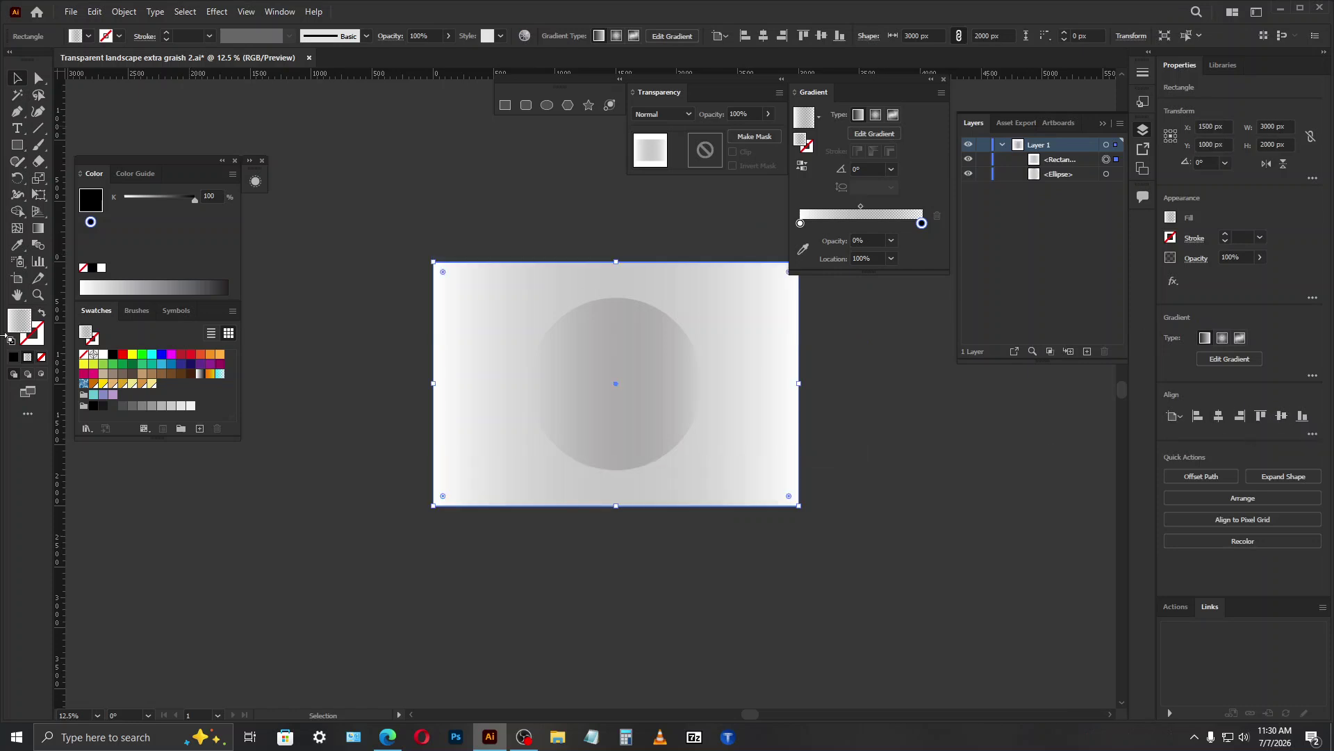
Step: Fill the rectangle with black, send it behind the circle and lock it as the background
left_click(112, 355)
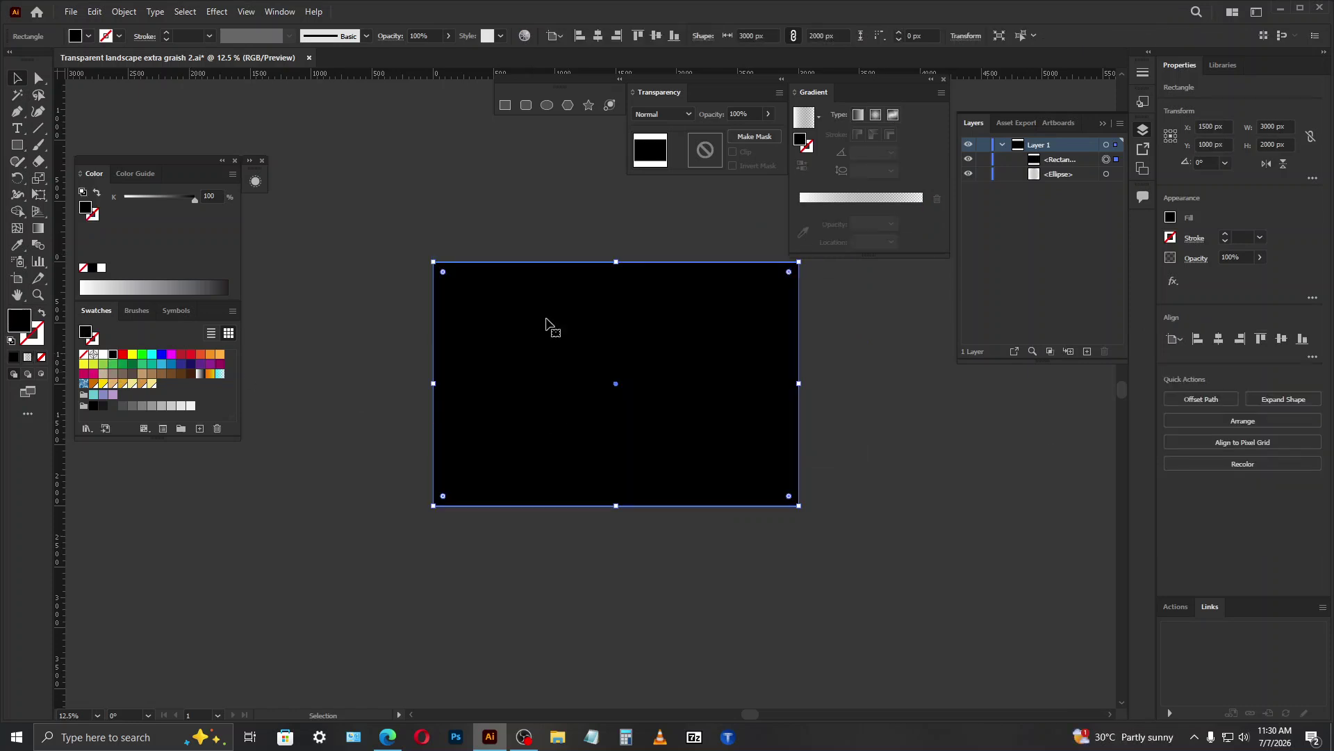
left_click(1249, 421)
left_click(1240, 478)
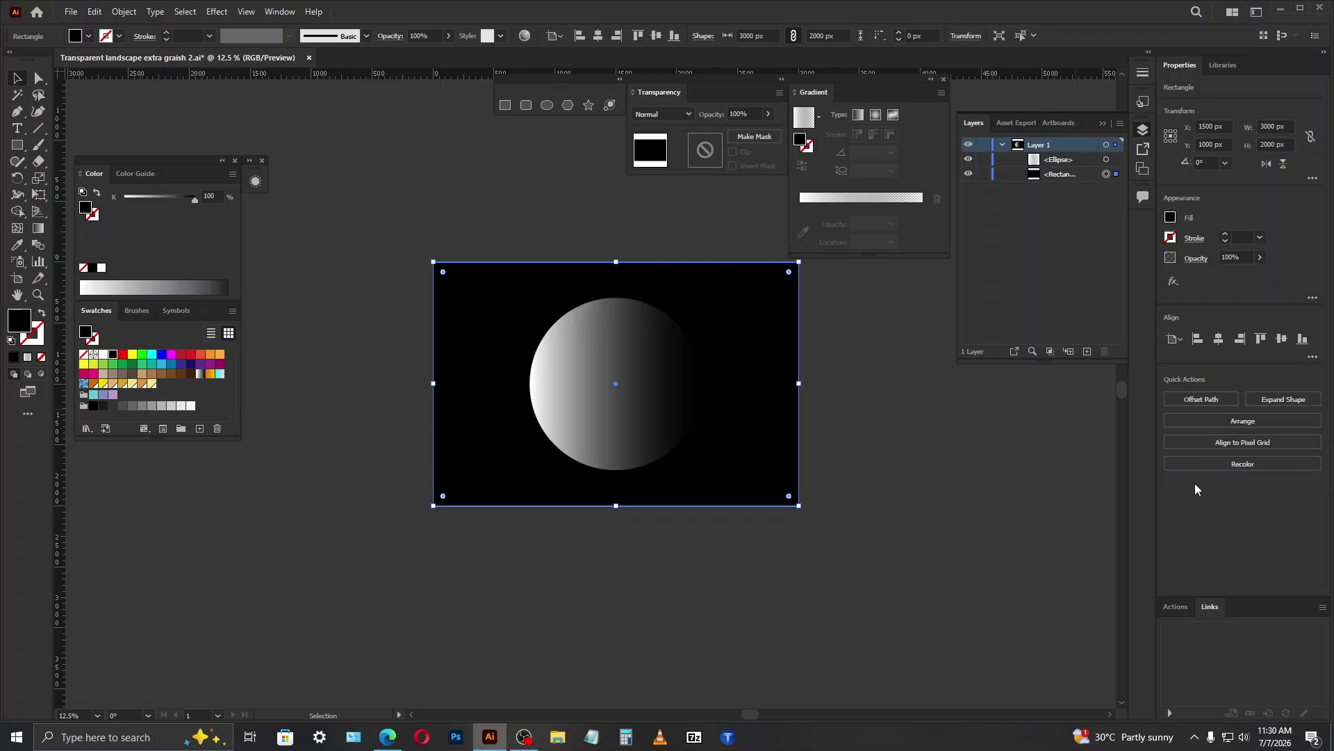
left_click(983, 174)
Step: Change the circle's gradient to radial and shift the gradient midpoint slightly toward the centre
left_click(595, 389)
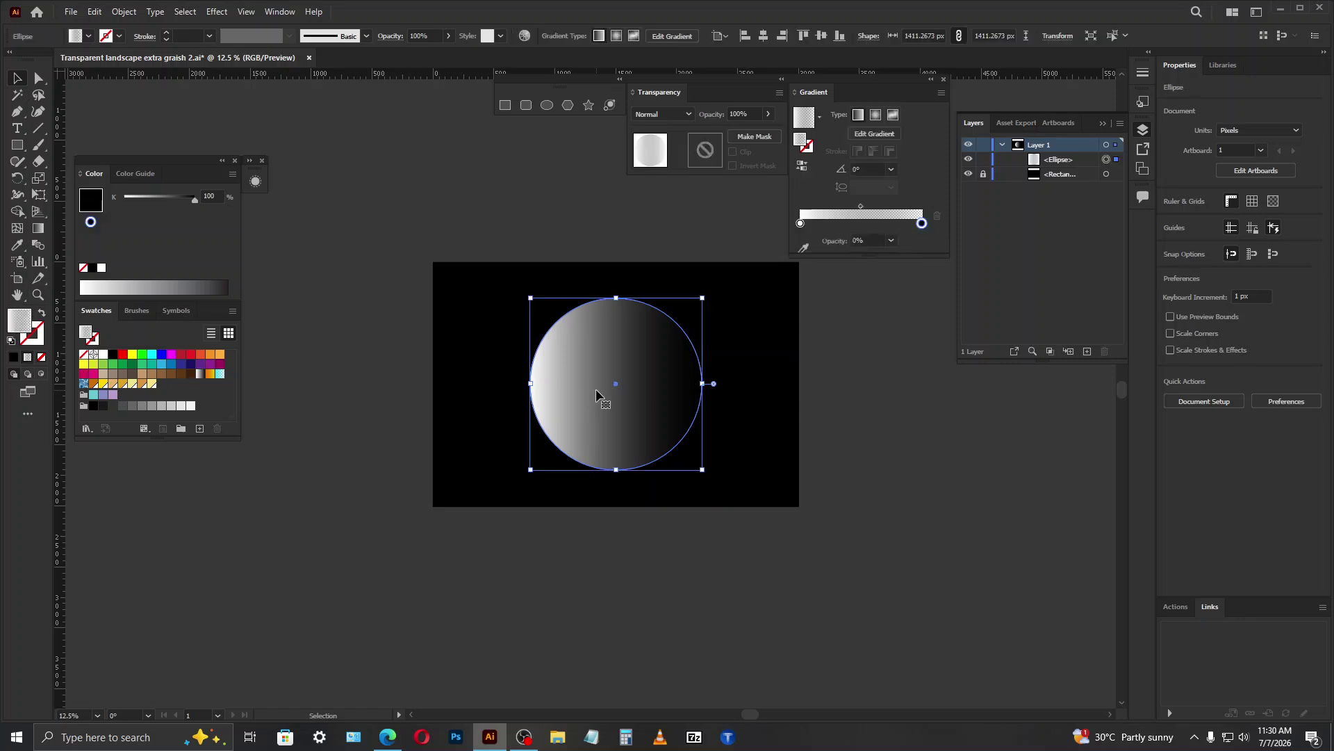
left_click(876, 115)
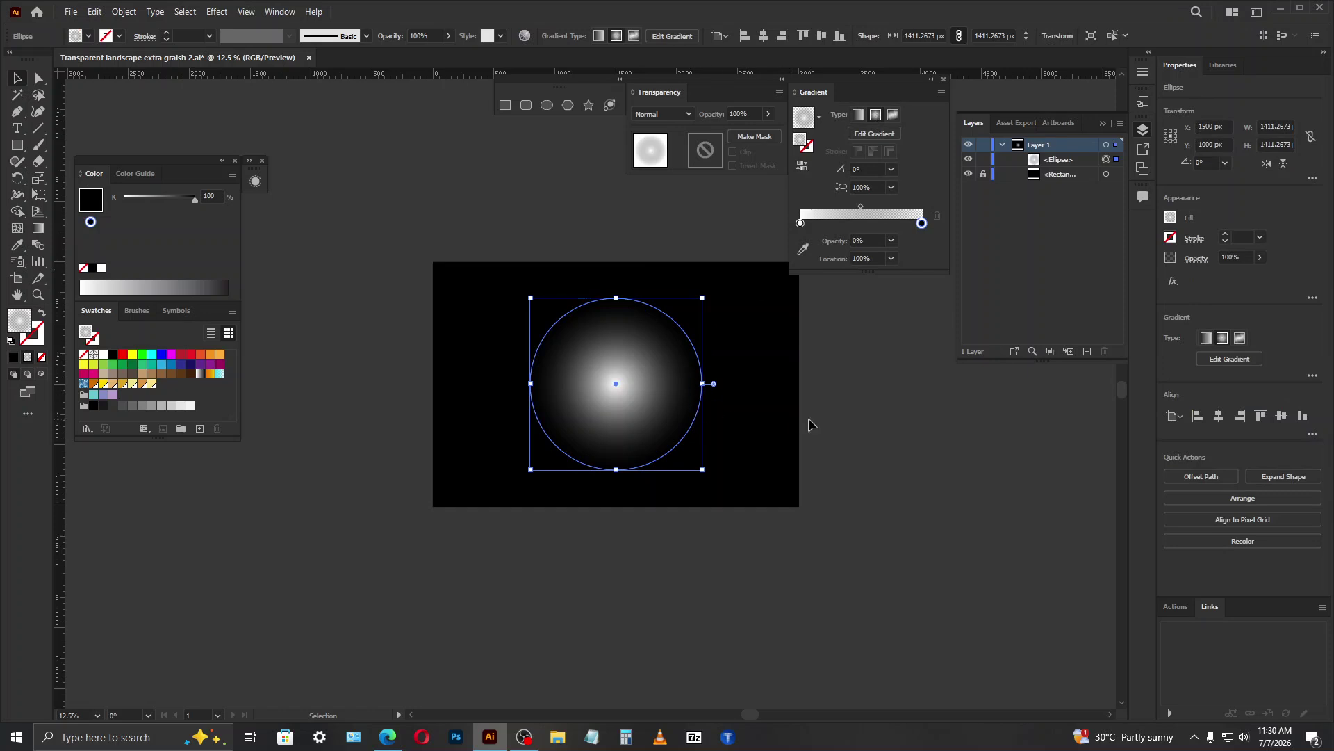
scroll(568, 360, "up", 1)
key("g")
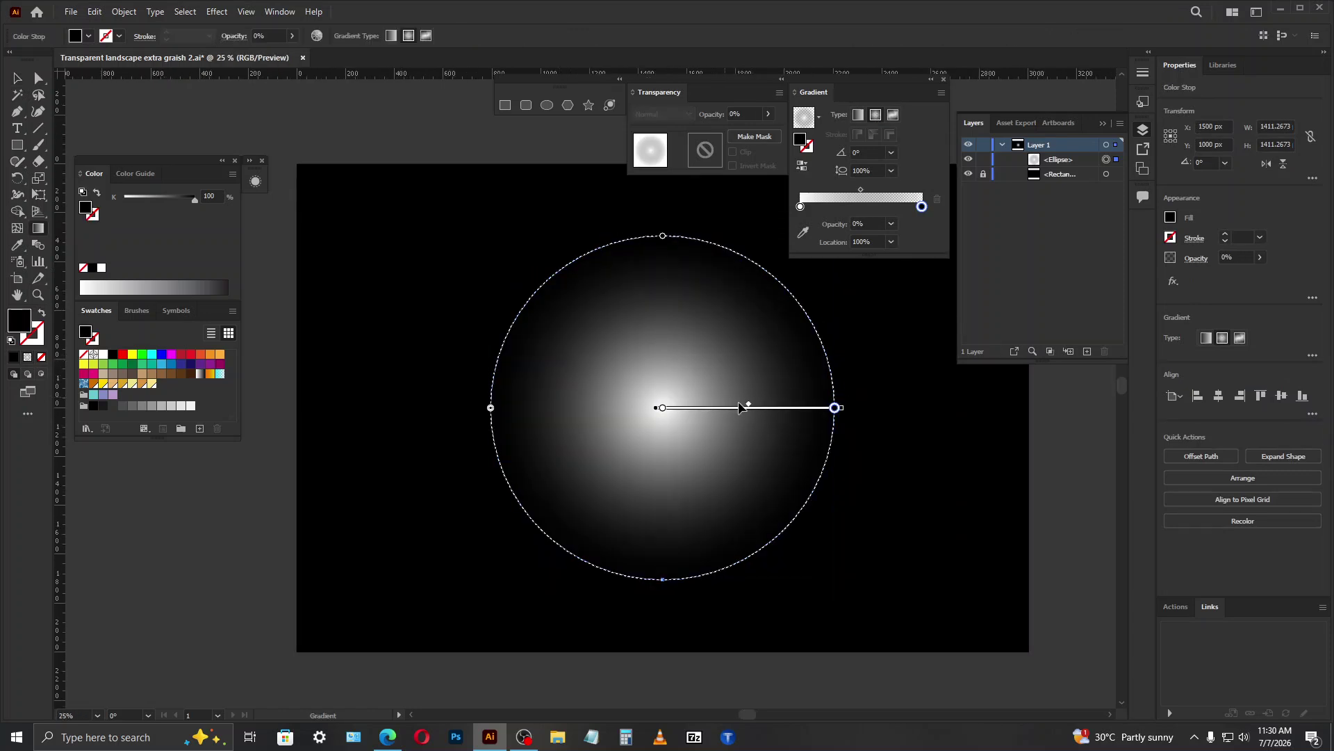
left_click_drag(748, 407, 739, 406)
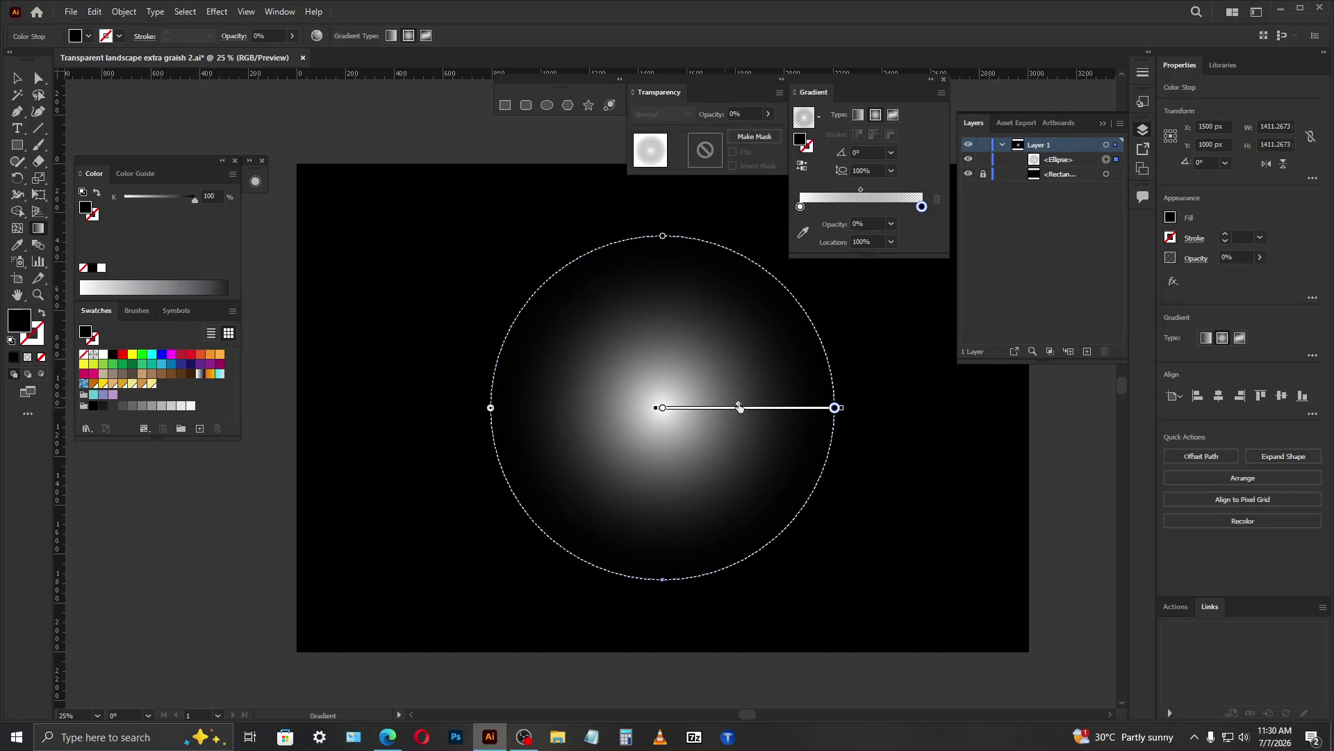
key("v")
left_click(891, 435)
Step: Change the centre stop of the circle's radial gradient to the orange swatch R=251 G=176 B=59
left_click(619, 409)
scroll(619, 409, "down", 1)
scroll(619, 409, "down", 1)
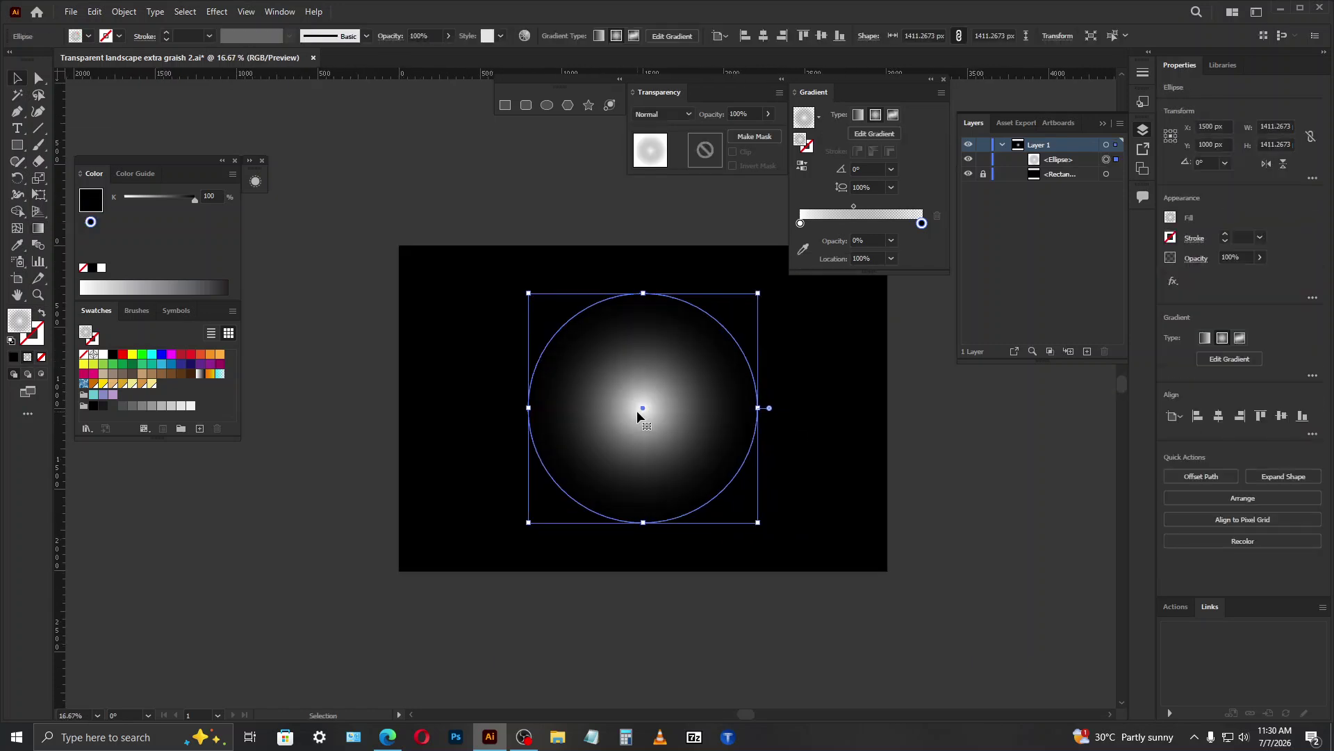
double_click(801, 223)
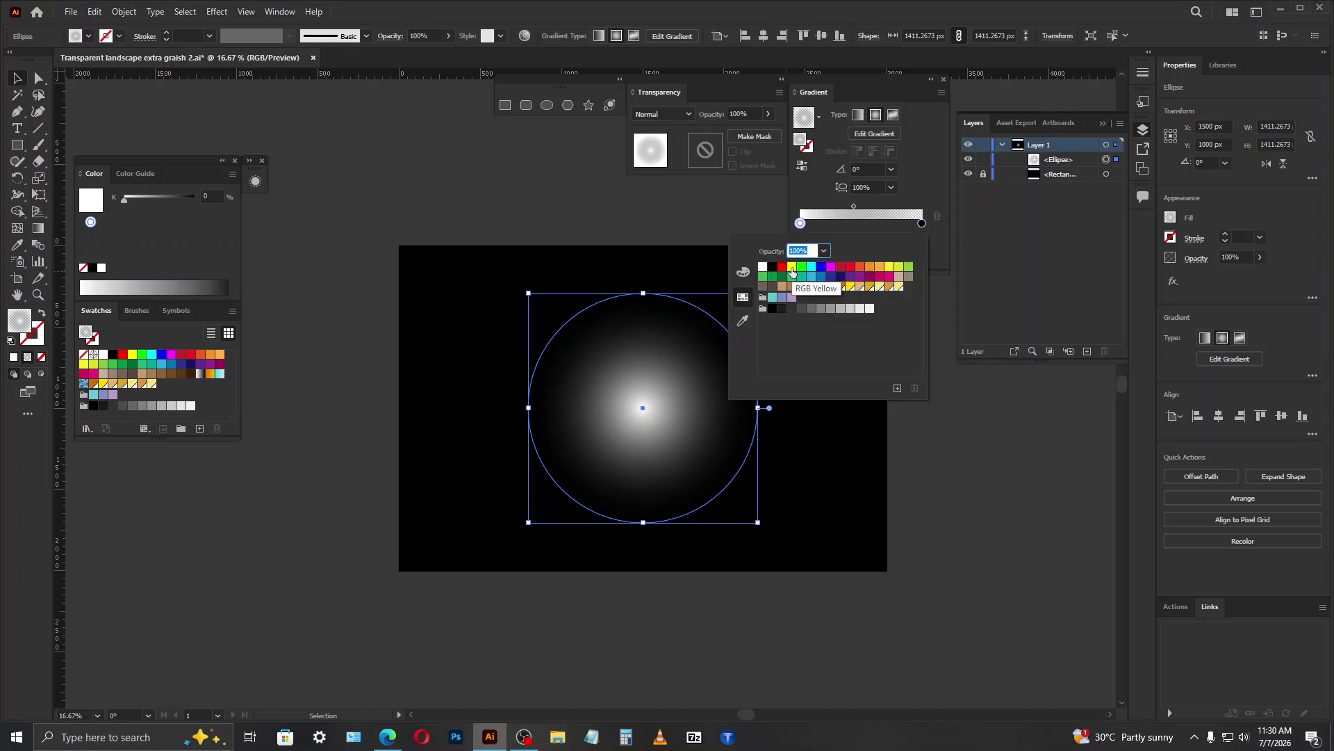
left_click(879, 268)
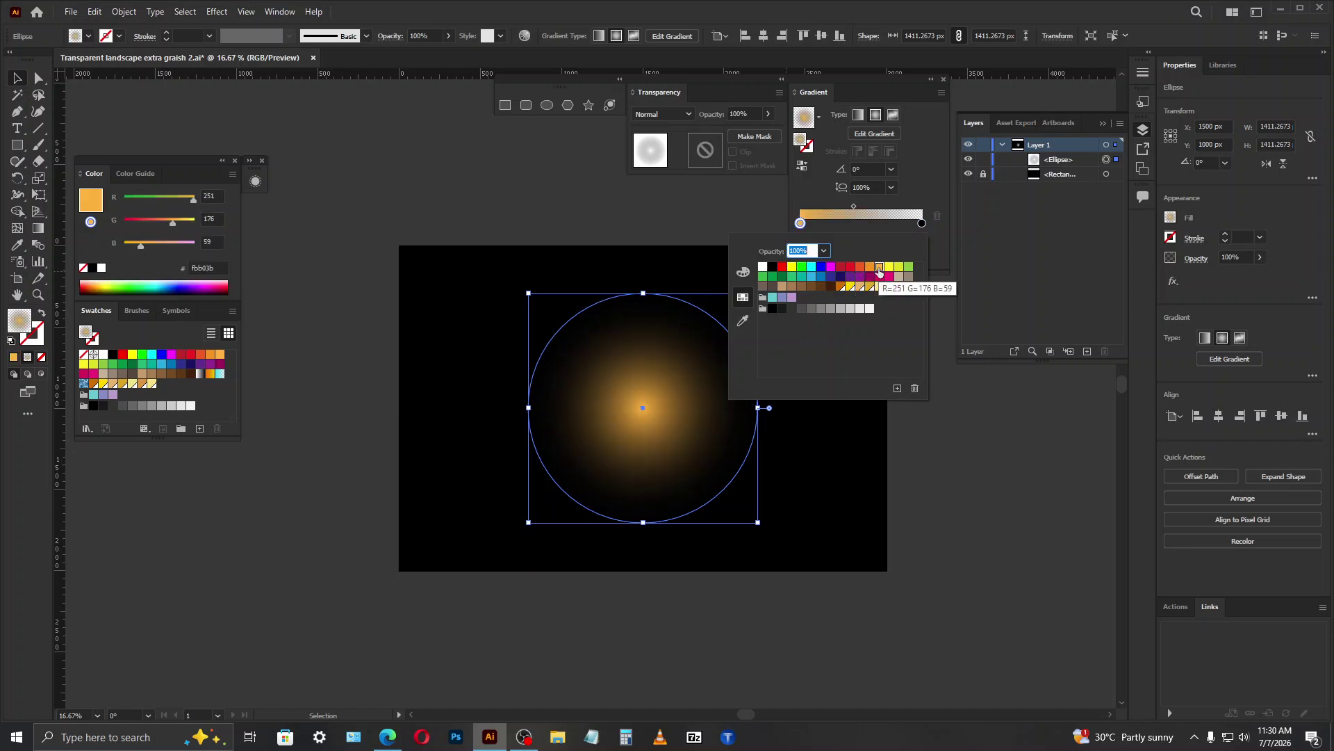
left_click(984, 459)
left_click(933, 451)
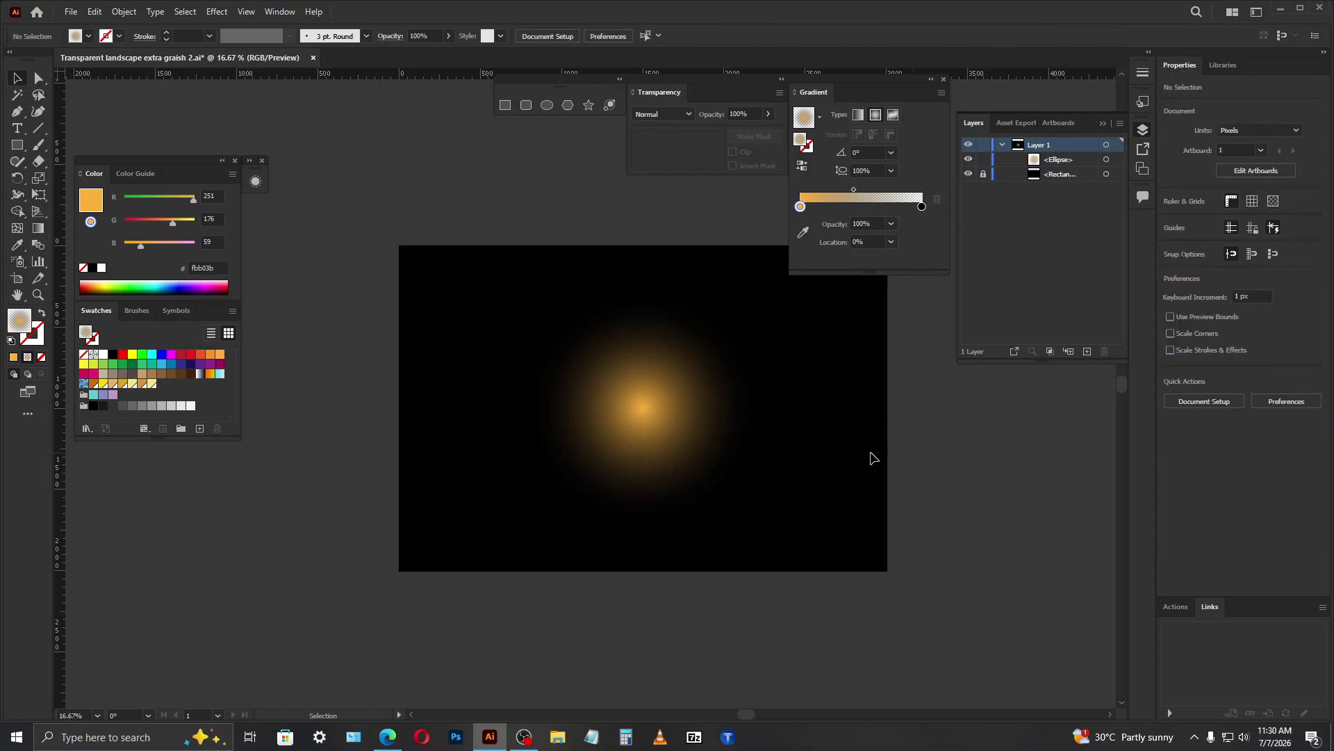
Step: Duplicate the orange glow circle in place and scale the copy around its centre to about 958 px wide
left_click(673, 431)
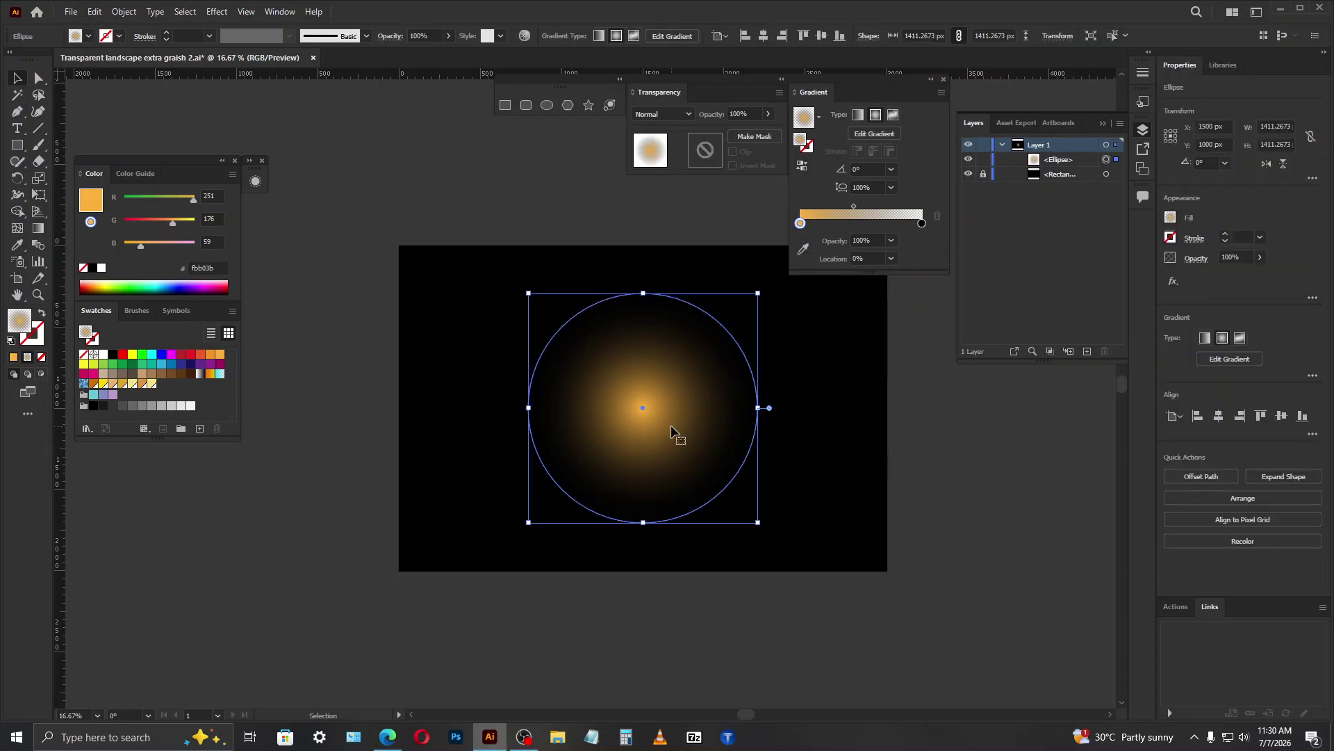
left_click(98, 18)
left_click(100, 15)
left_click(100, 16)
left_click(132, 108)
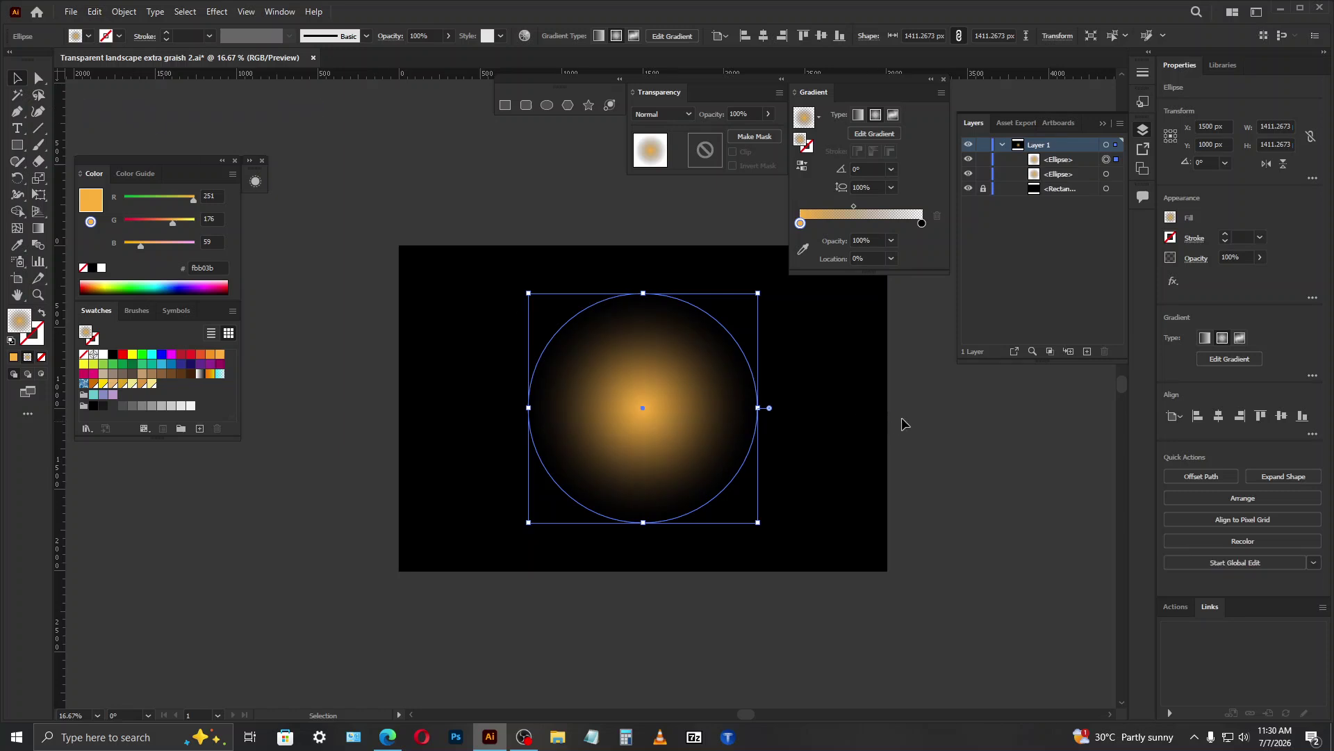
left_click_drag(645, 295, 649, 331)
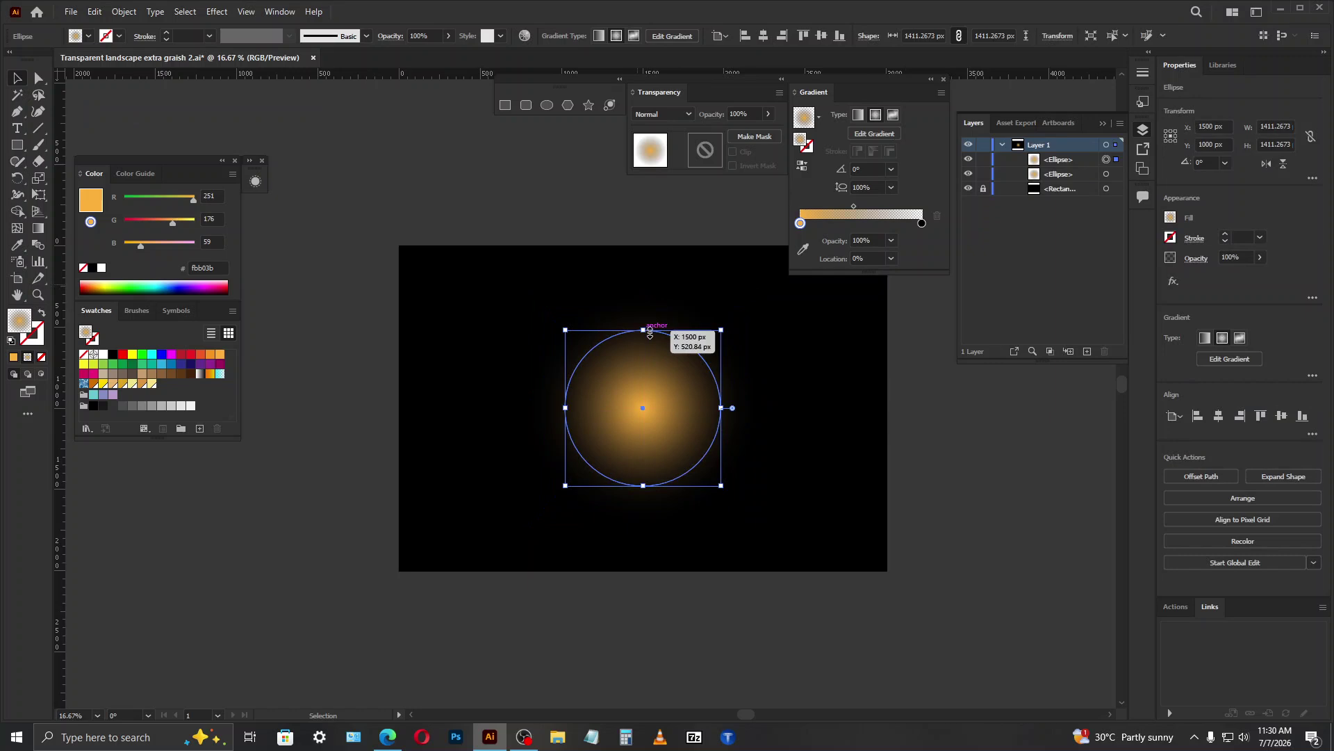
Step: Change the centre gradient stop of the smaller circle to white
double_click(800, 223)
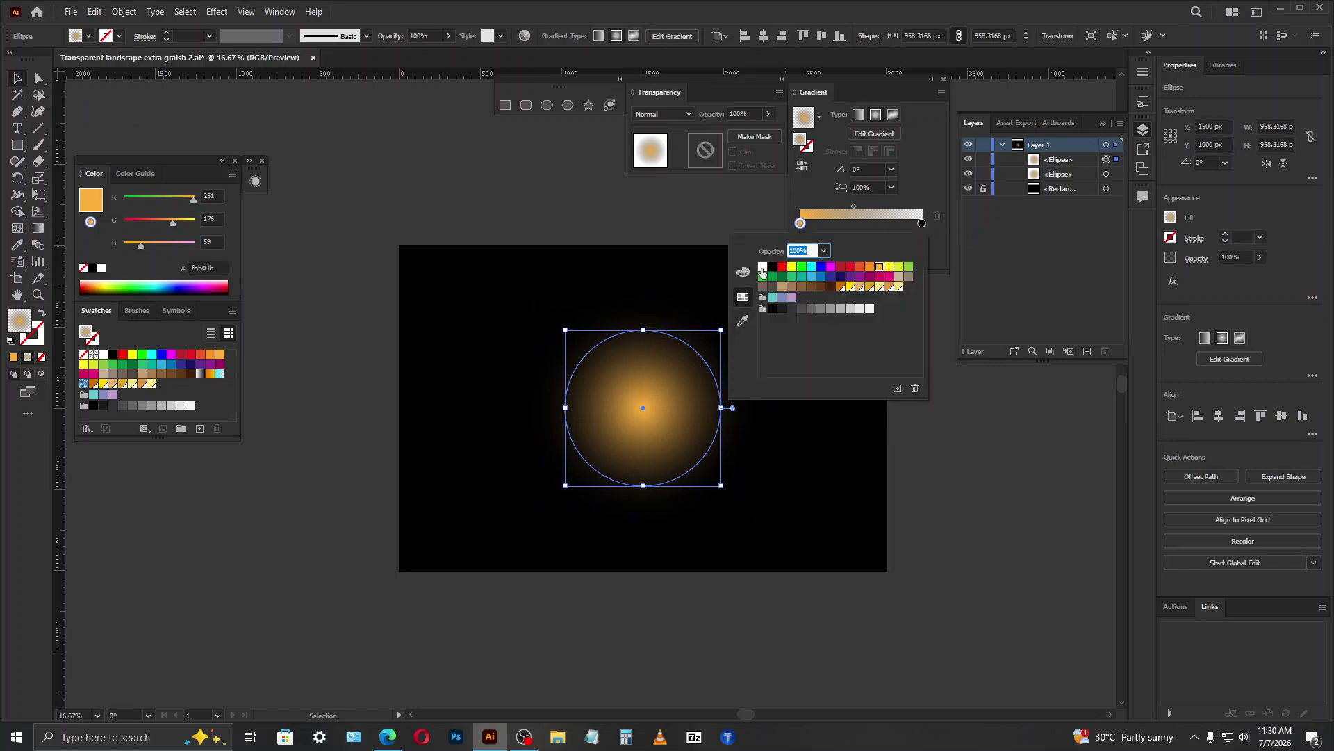
left_click(762, 268)
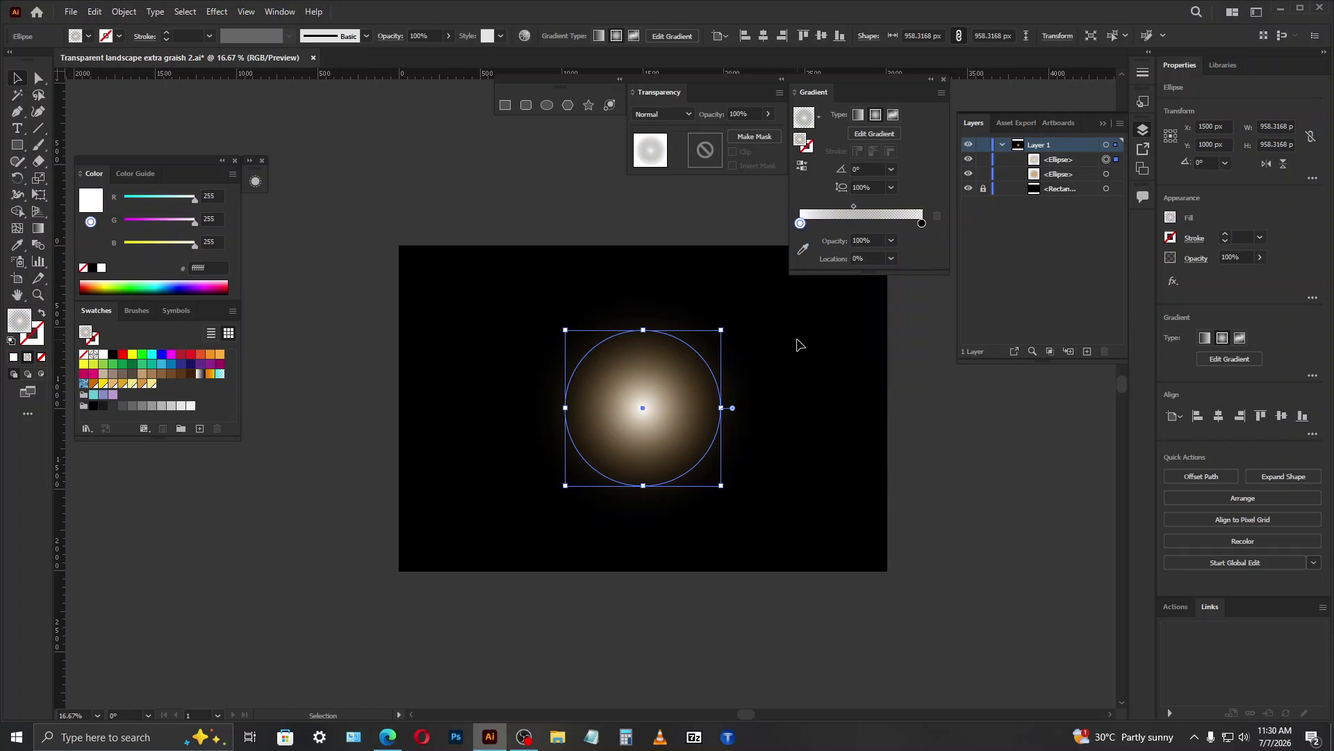
left_click(799, 345)
left_click_drag(742, 364, 546, 264)
key("ctrl+z")
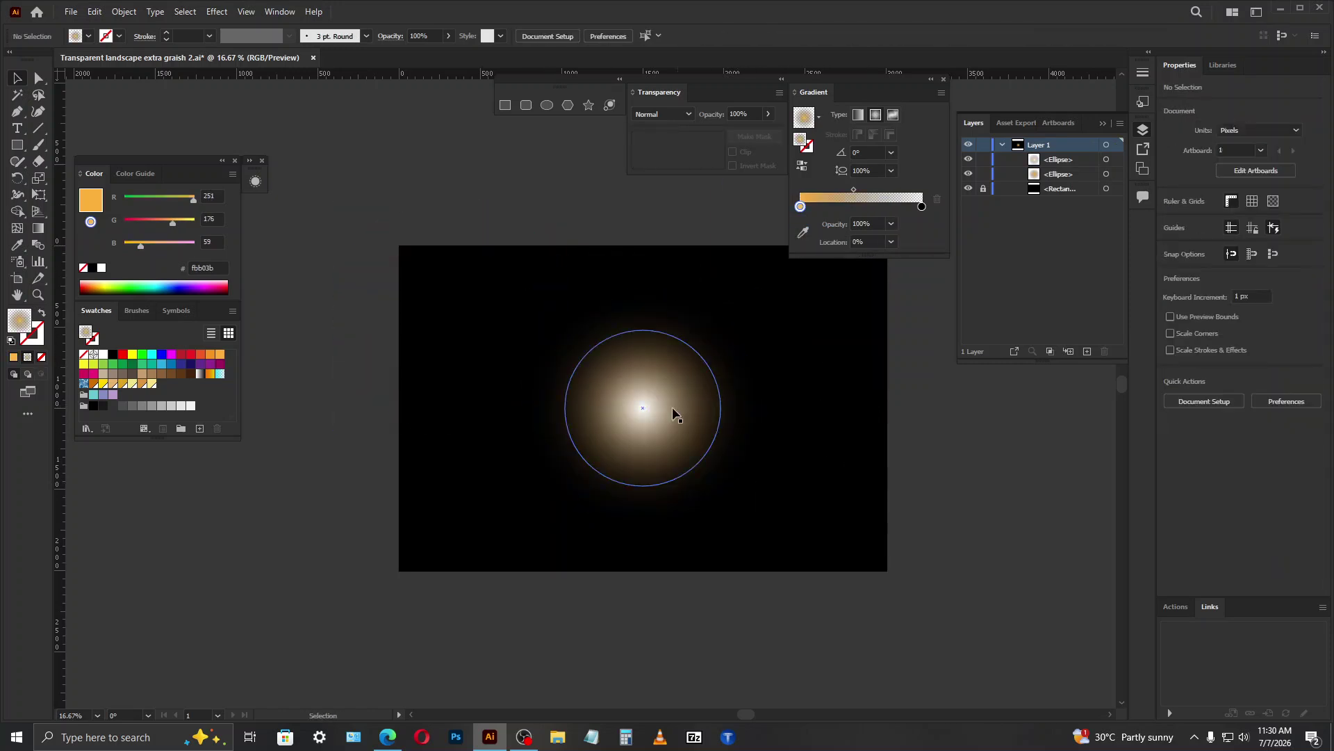
left_click(685, 414)
left_click(908, 402)
Step: Set the blending mode of both glow circles to Screen
left_click_drag(813, 329, 489, 521)
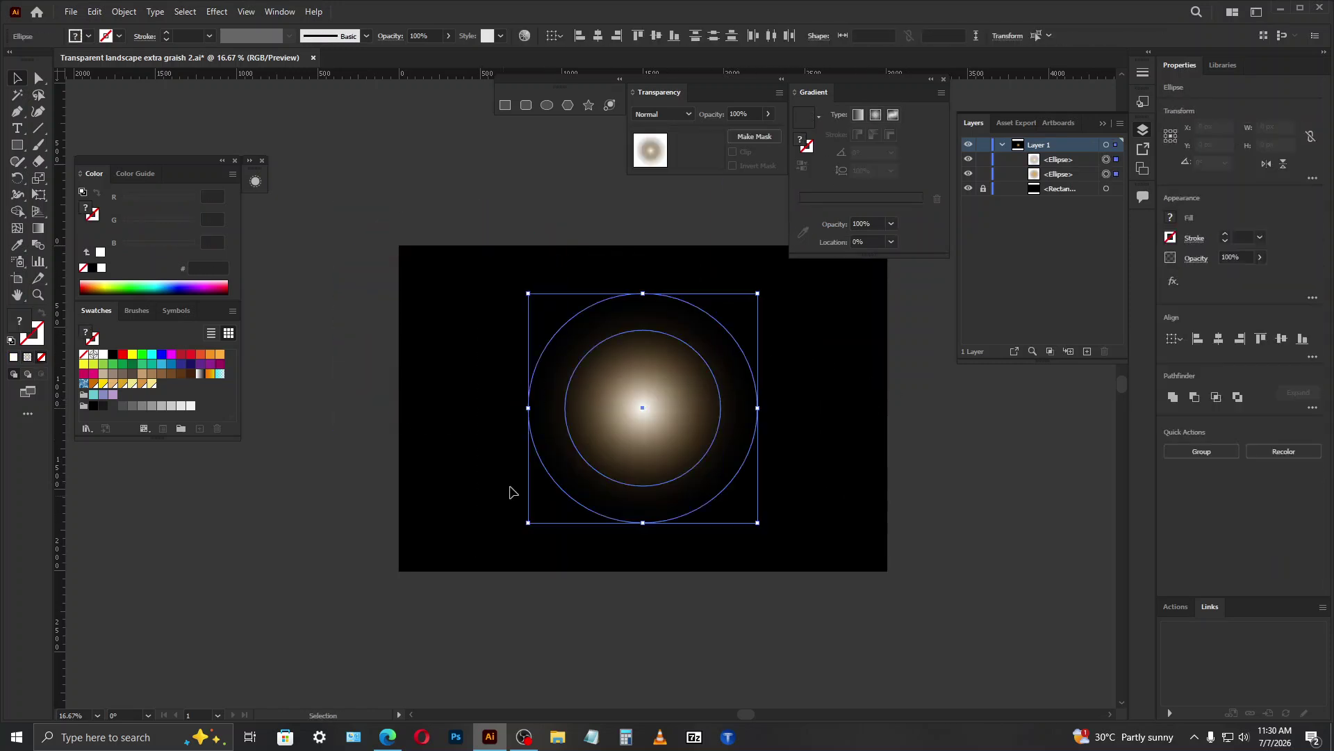
left_click(659, 114)
left_click(673, 212)
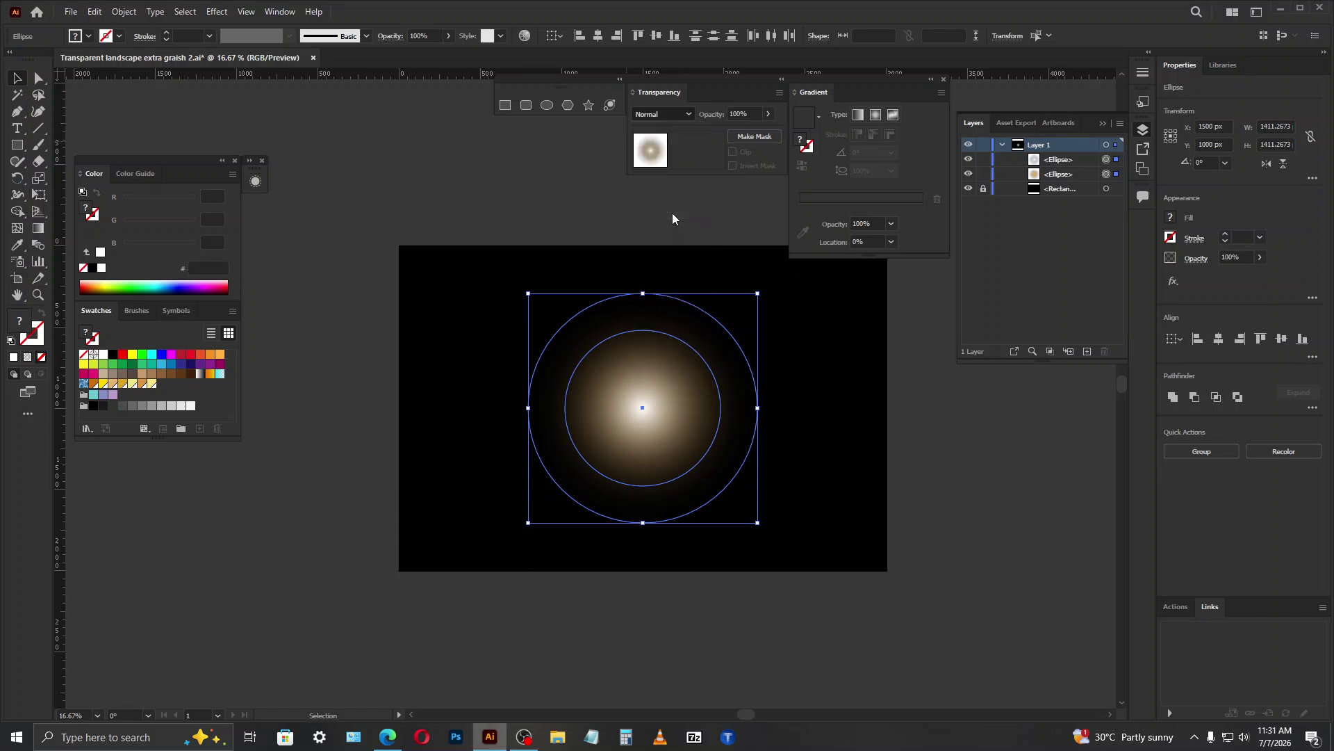
left_click(892, 420)
Step: Group the two glow circles
left_click_drag(798, 405, 399, 586)
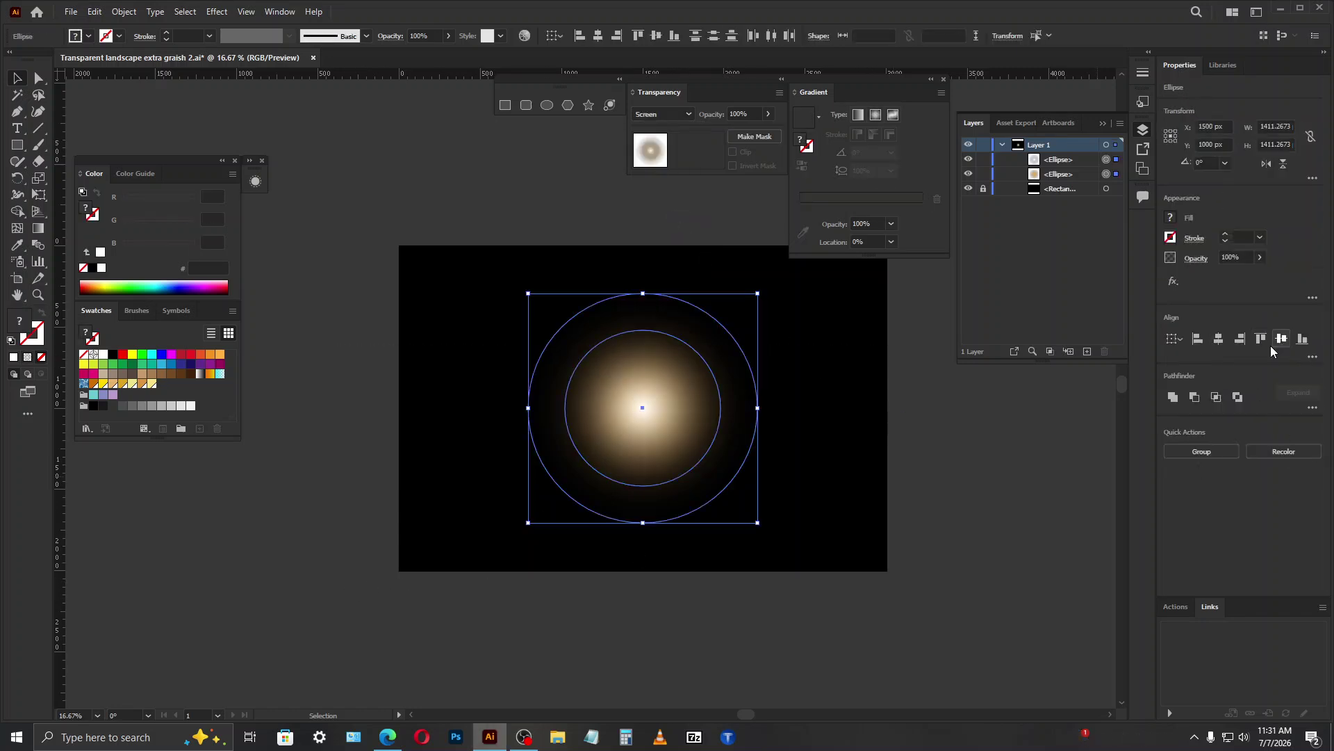
left_click(1203, 452)
right_click(664, 390)
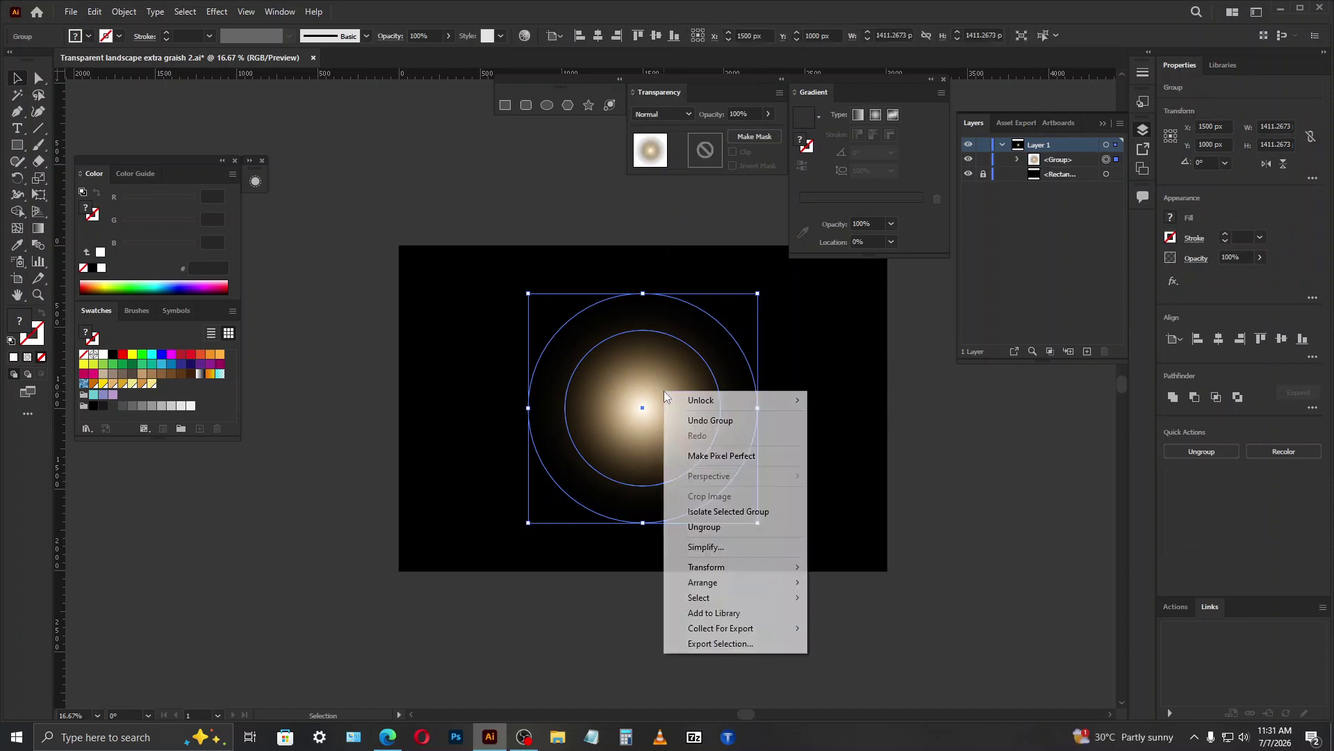
right_click(906, 384)
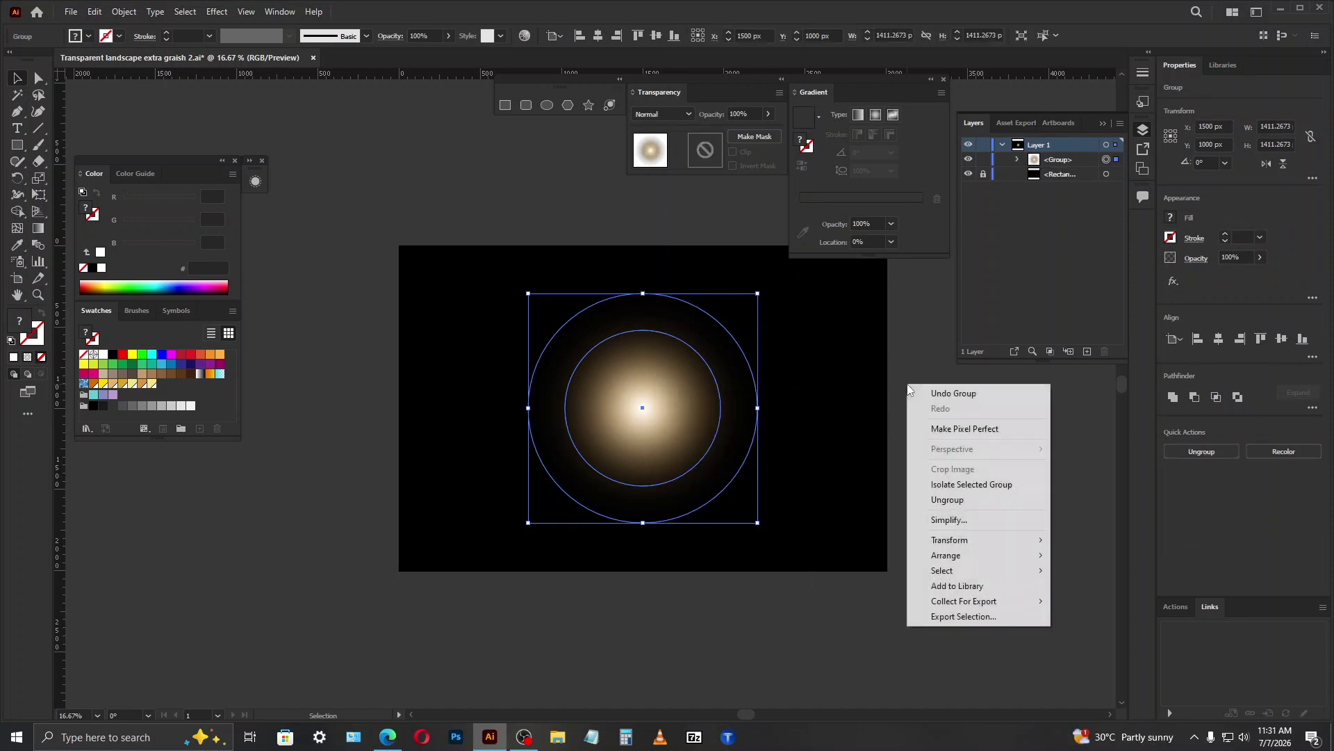
left_click(799, 358)
left_click(671, 362)
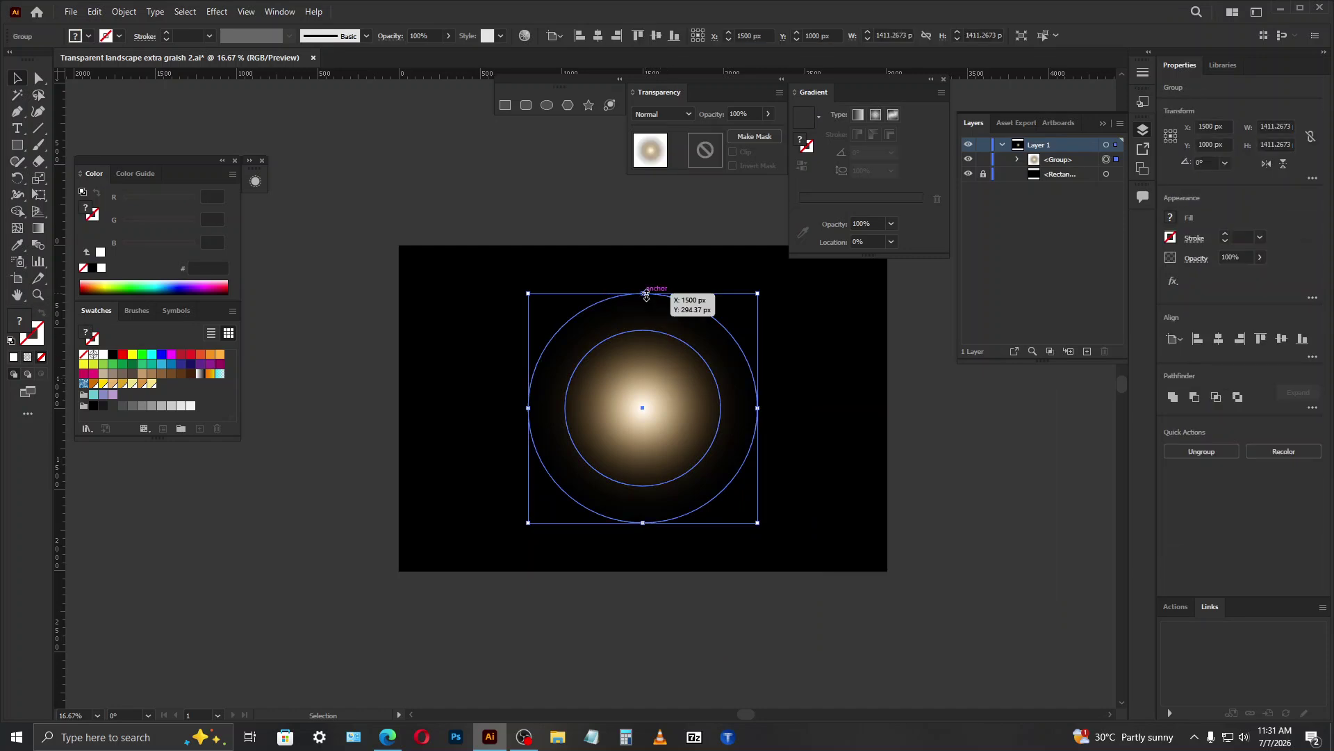
Step: Flatten the glow group vertically around its centre and enlarge it proportionally to about 2292 by 598 px
left_click_drag(646, 295, 644, 379)
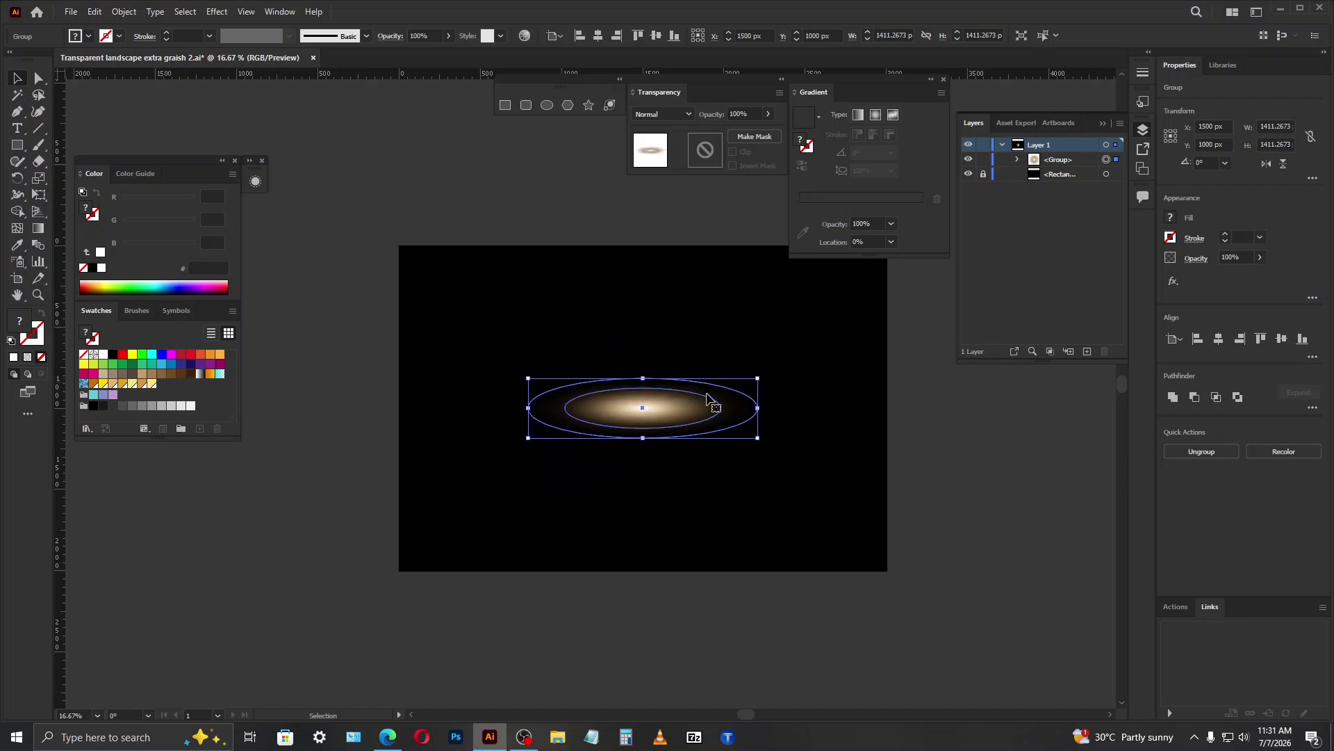
left_click_drag(759, 411, 831, 411)
left_click(905, 410)
left_click(727, 392)
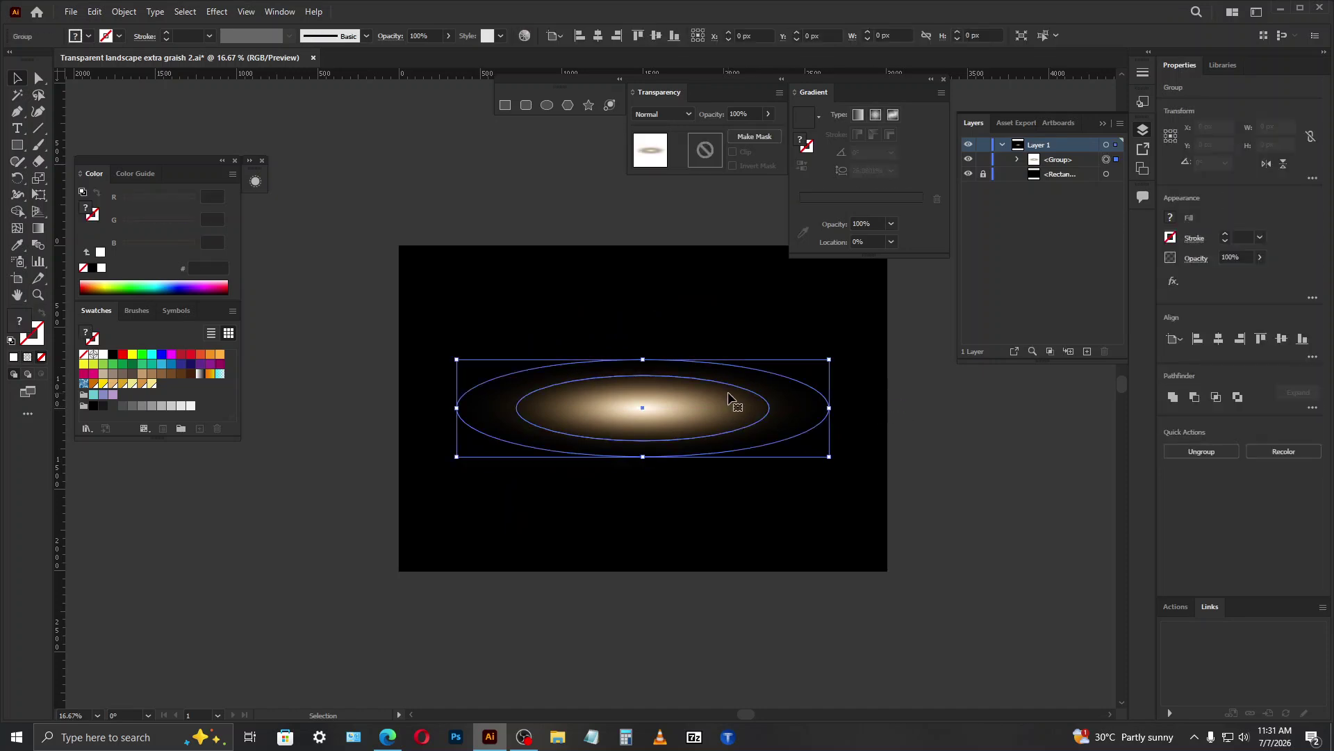
Step: Create a copy of the flattened glow group rotated about -145° around its centre
left_click(16, 178)
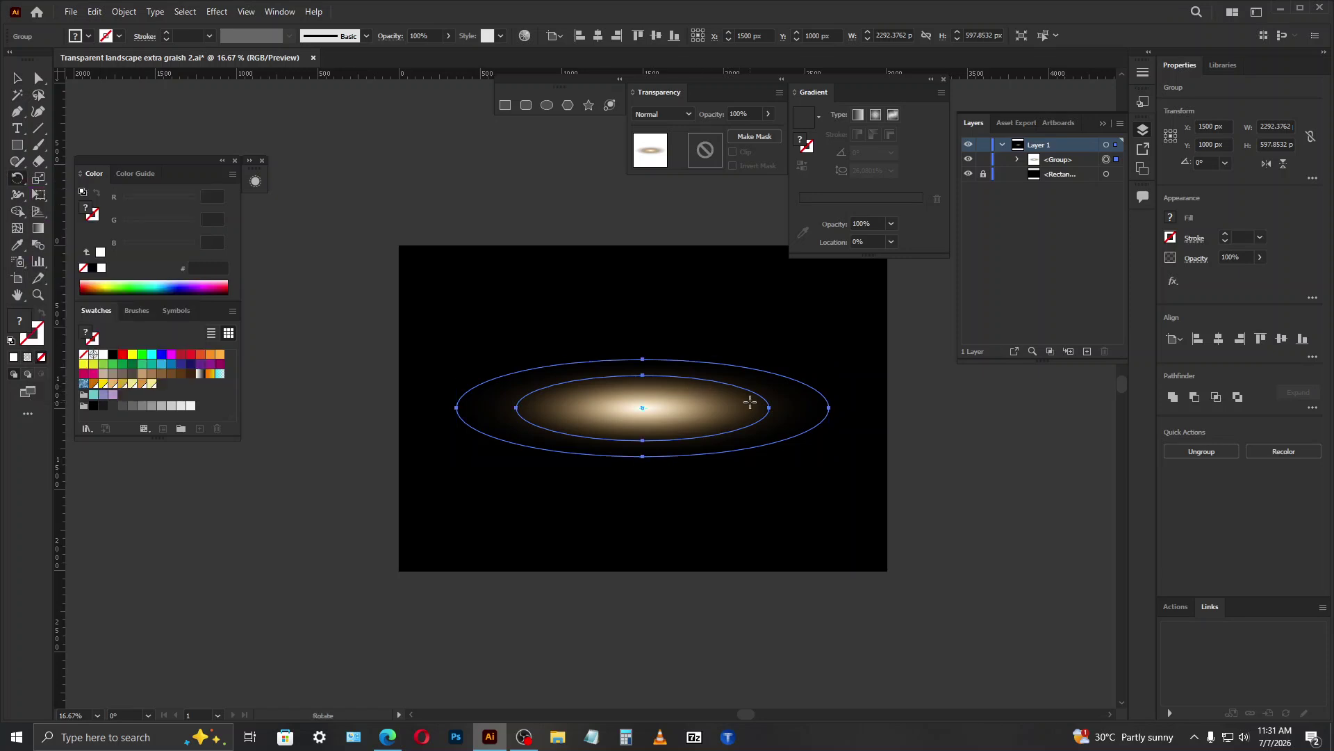
left_click_drag(750, 402, 591, 453)
key("v")
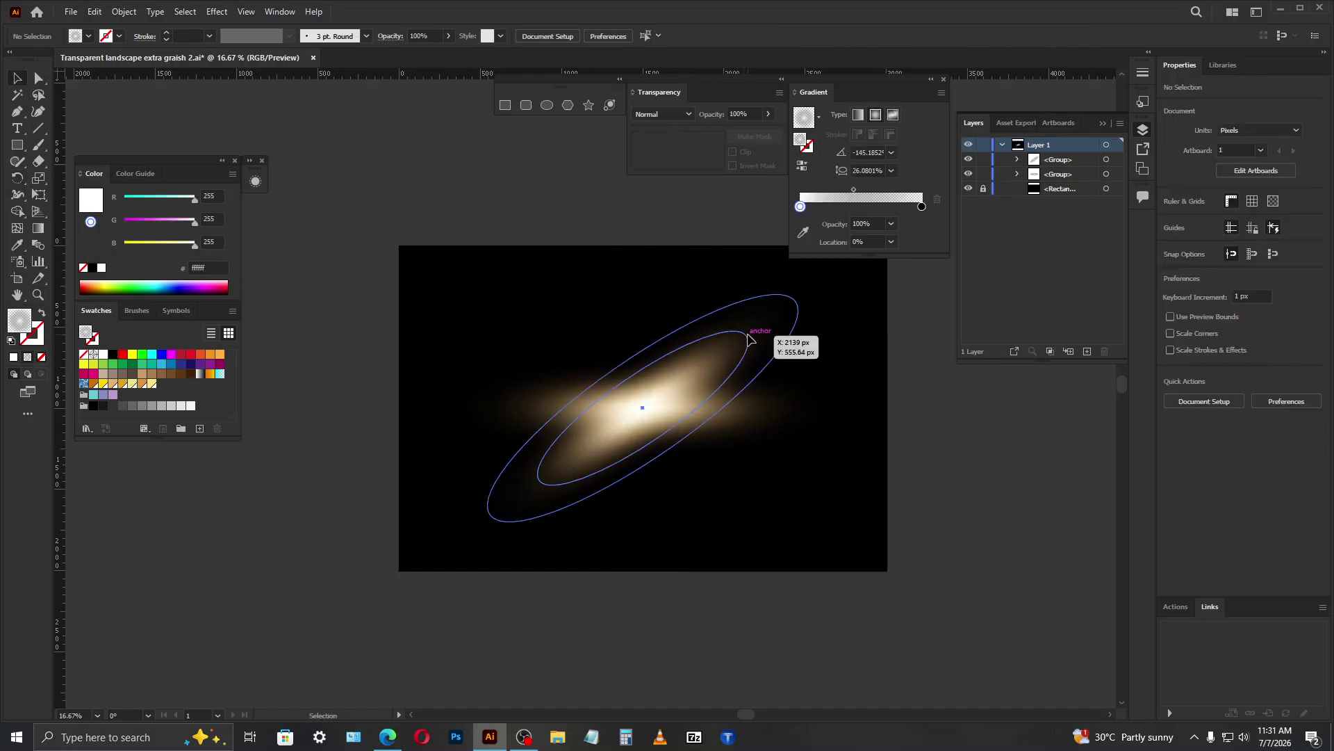
Step: Narrow the rotated glow group around its centre into a slim diagonal beam
scroll(651, 353, "up", 2)
left_click_drag(578, 387, 620, 422)
key("ctrl+h")
scroll(762, 554, "down", 3)
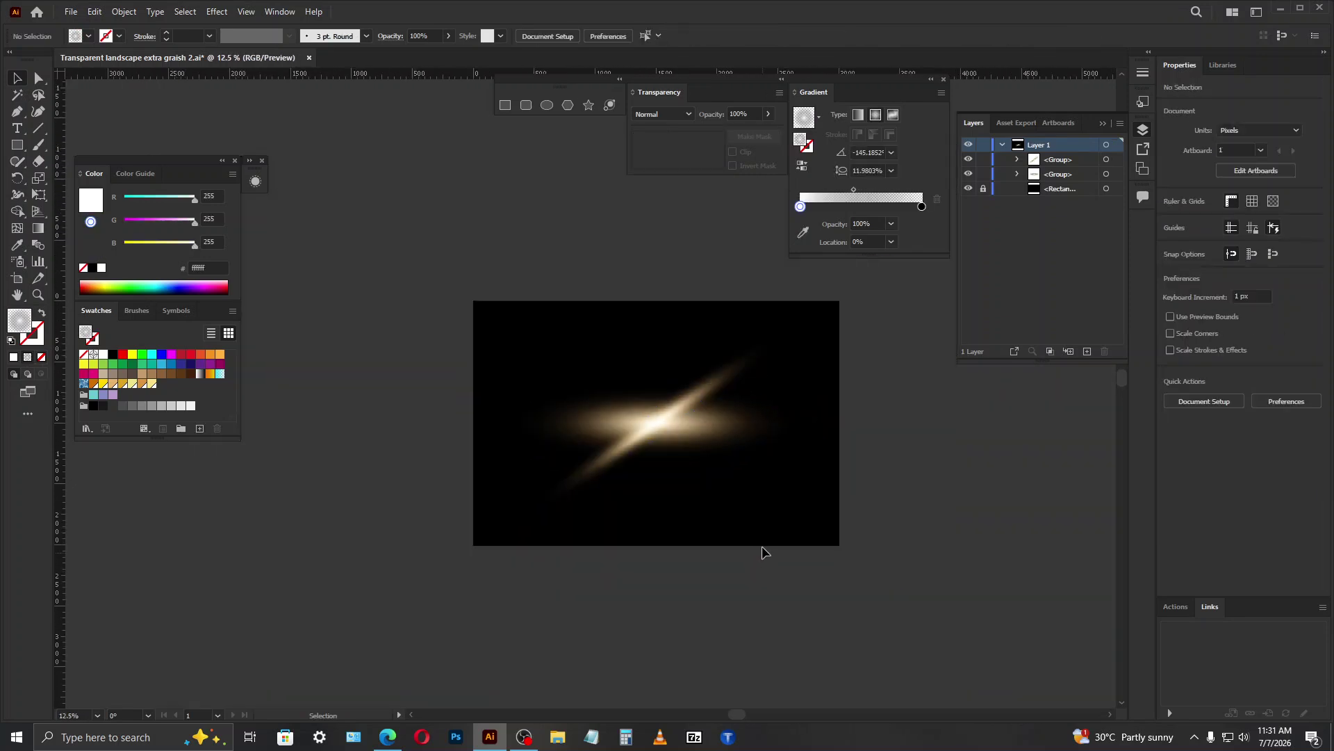
scroll(733, 456, "up", 2)
Step: Create a copy of the slim beam rotated around its centre to about 334°, crossing the original diagonally
left_click(755, 292)
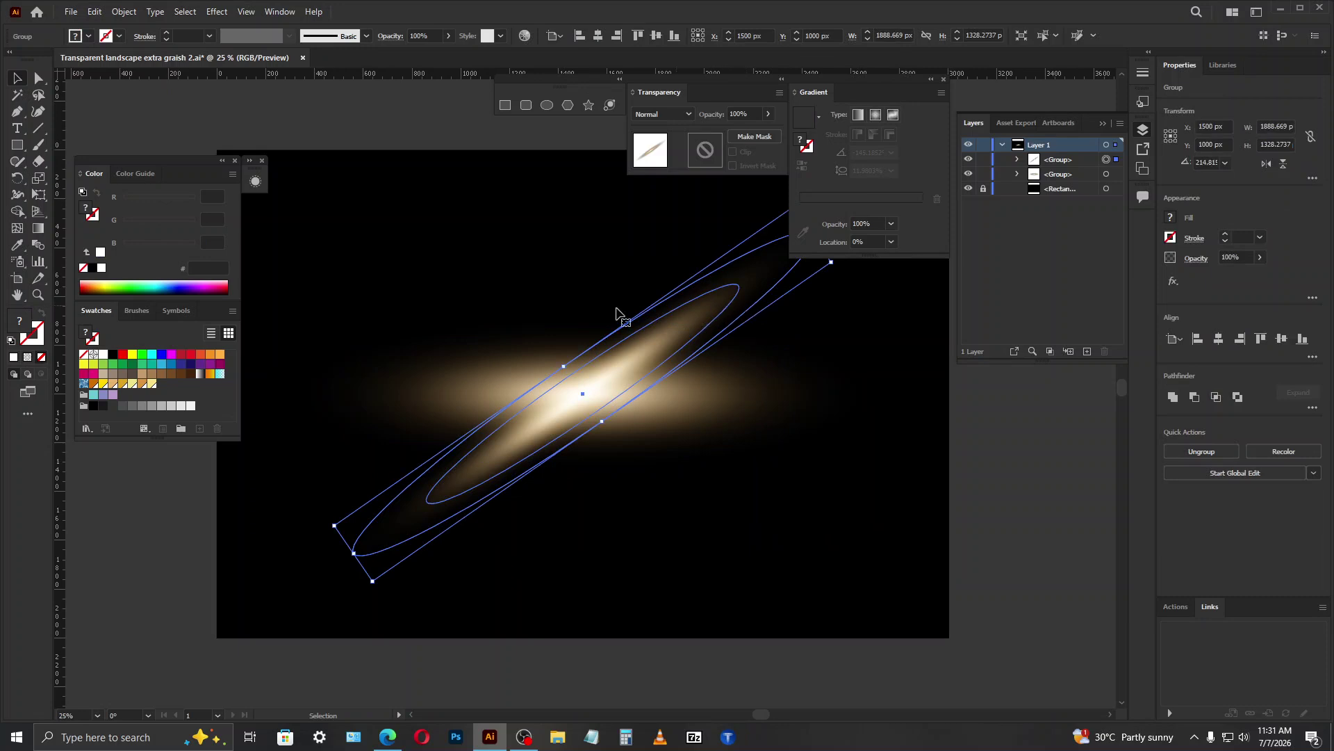
key("r")
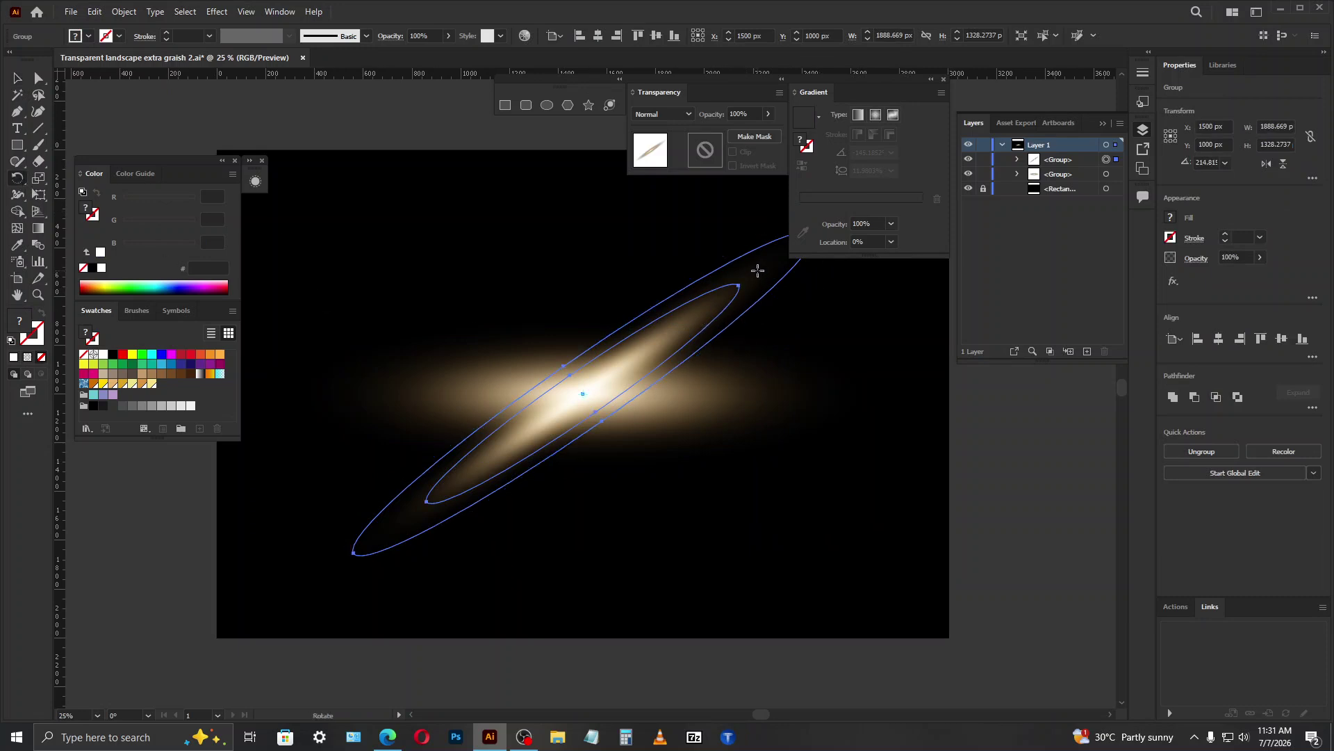
left_click_drag(758, 271, 427, 307)
key("v")
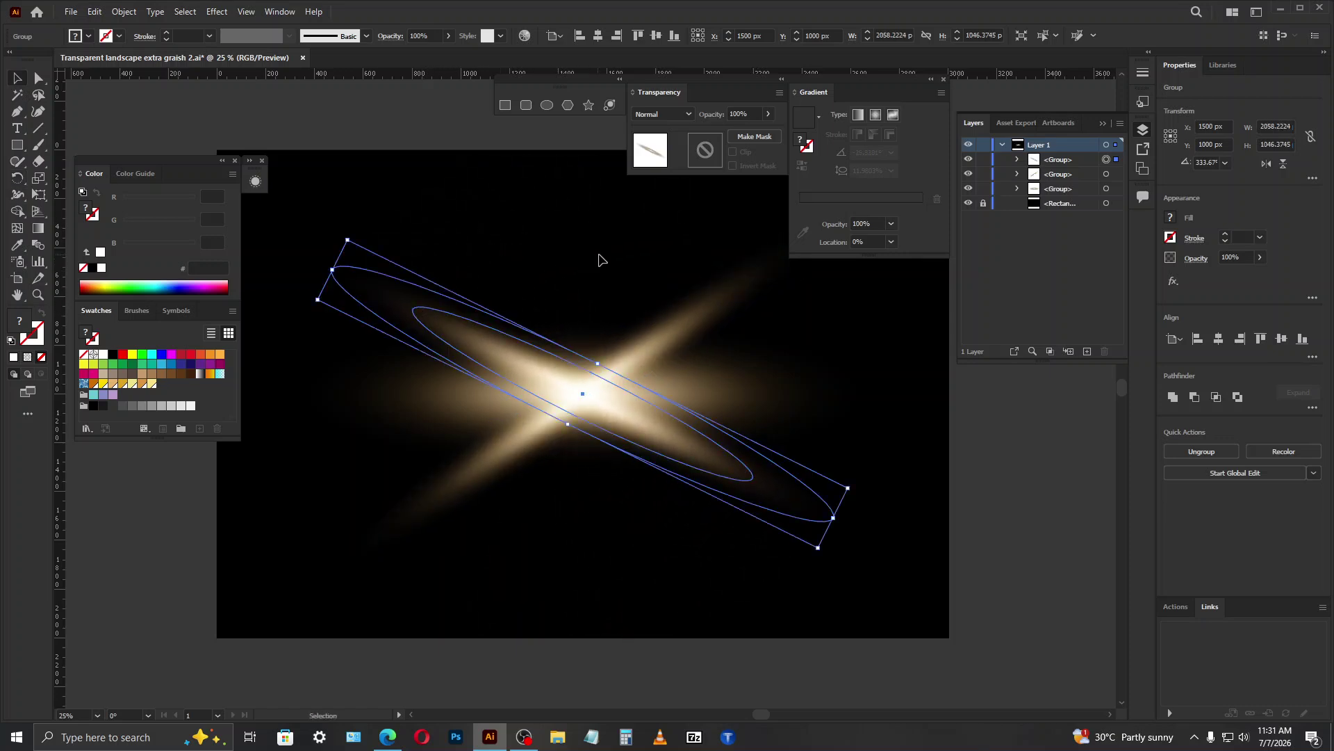
left_click(607, 254)
left_click(483, 314)
left_click(721, 547)
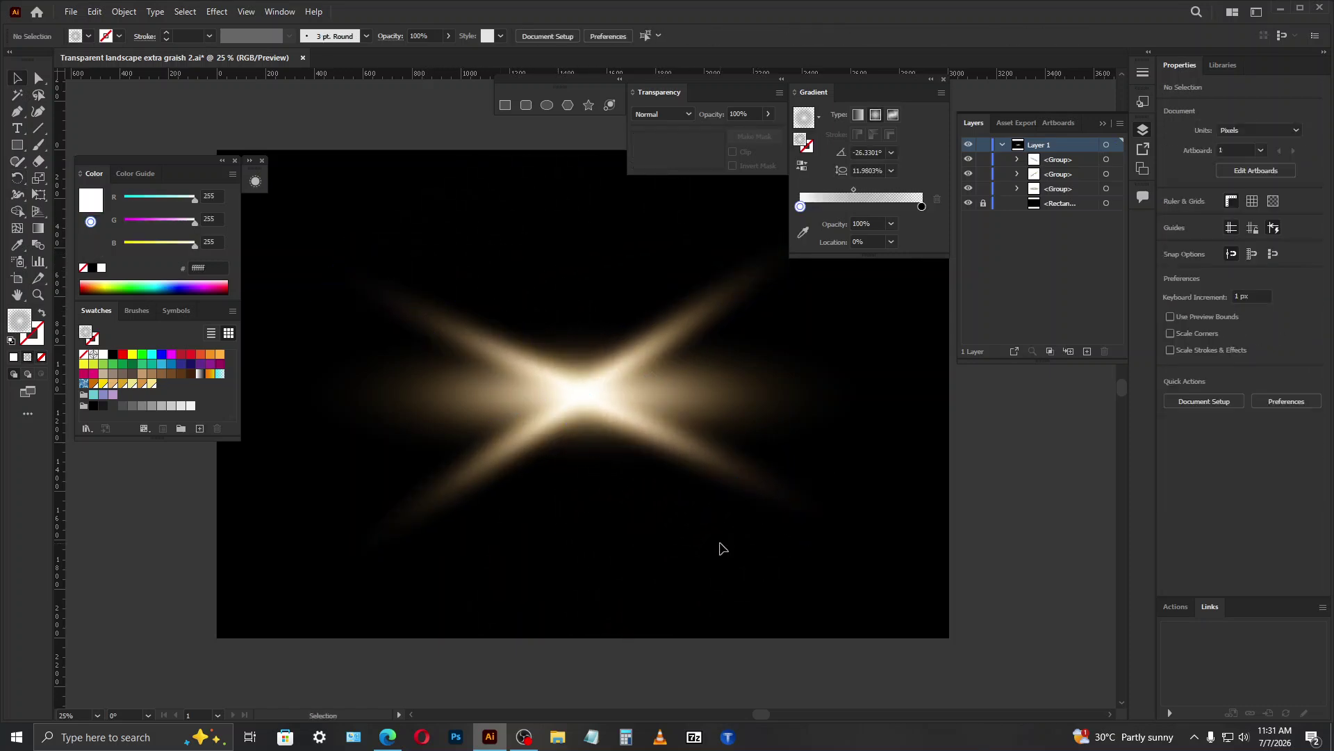
Step: Set the opacity of the new crossing beam to 50%
scroll(719, 545, "down", 1)
scroll(717, 500, "up", 1)
left_click(716, 499)
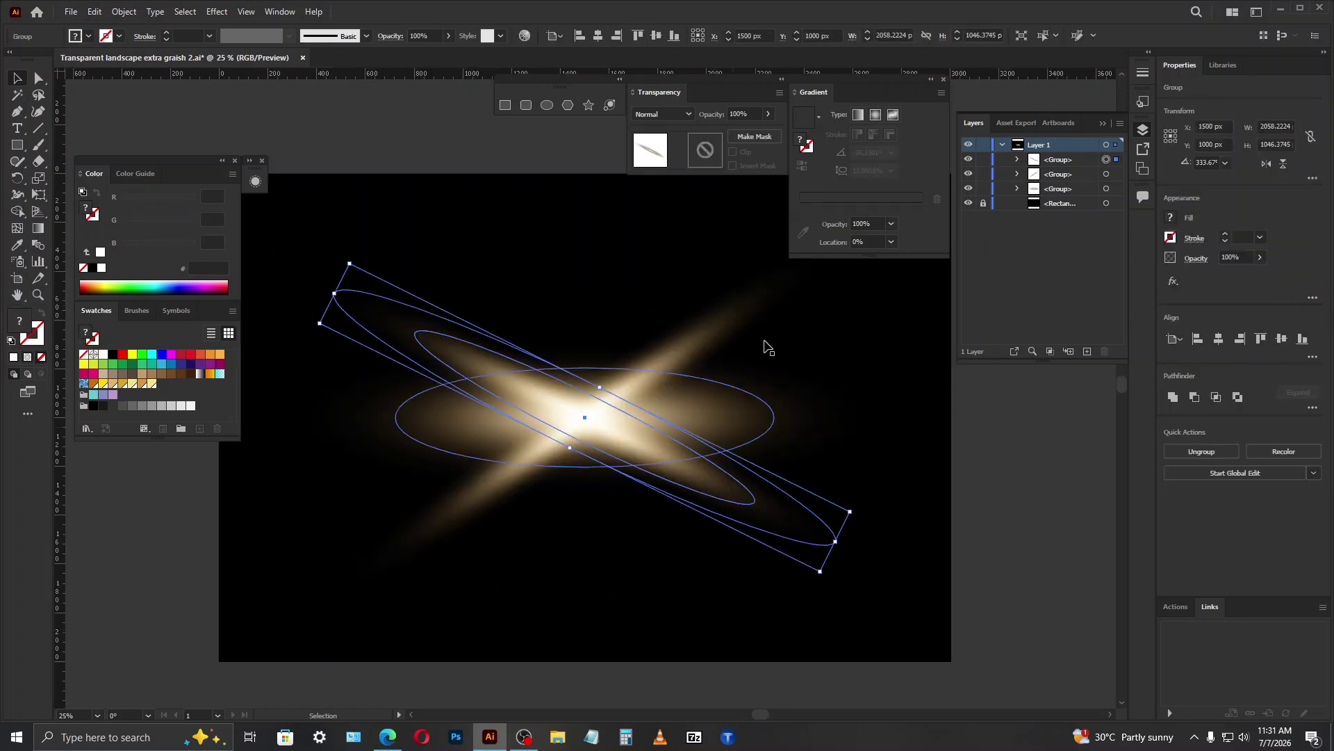
left_click(754, 115)
type("40")
key("Return")
type("50")
key("Return")
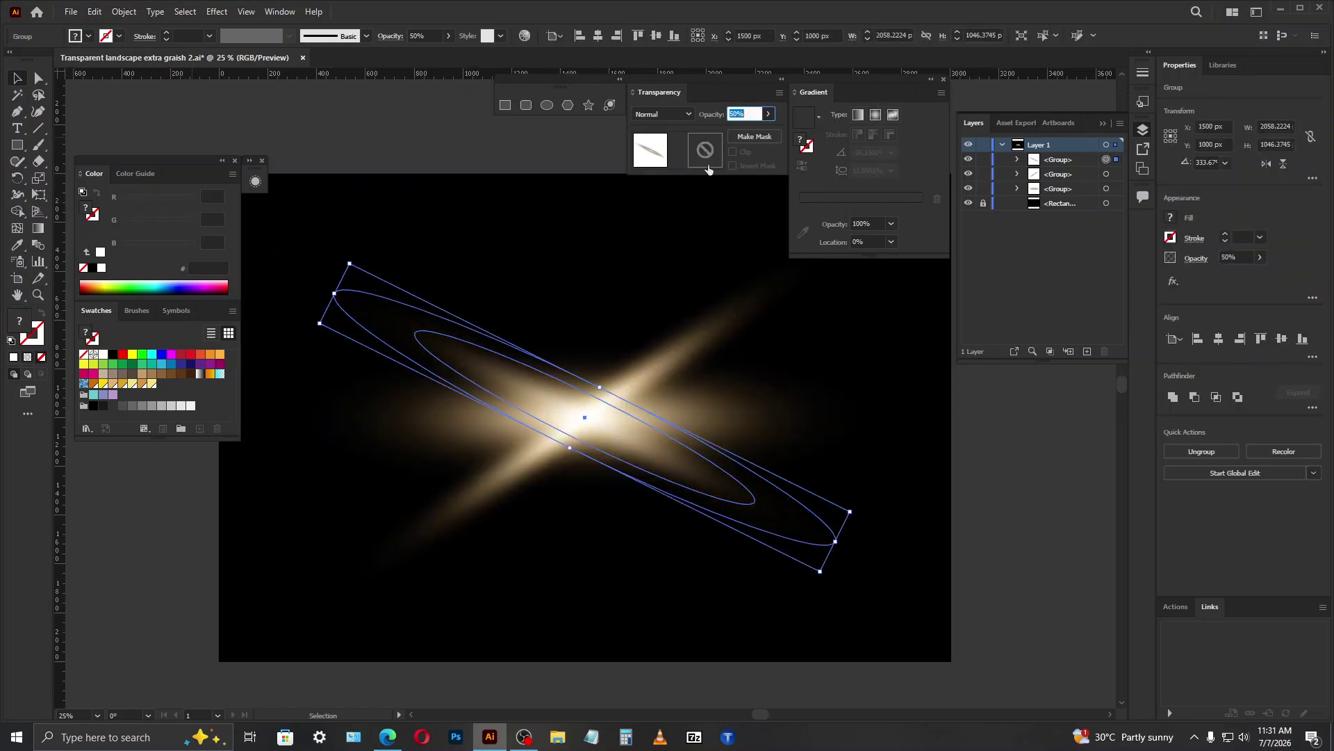
left_click(641, 236)
Step: Create a copy of the half-opacity beam rotated around its centre to about 177°, nearly horizontal
left_click(727, 497)
key("r")
left_click_drag(763, 499, 408, 415)
key("v")
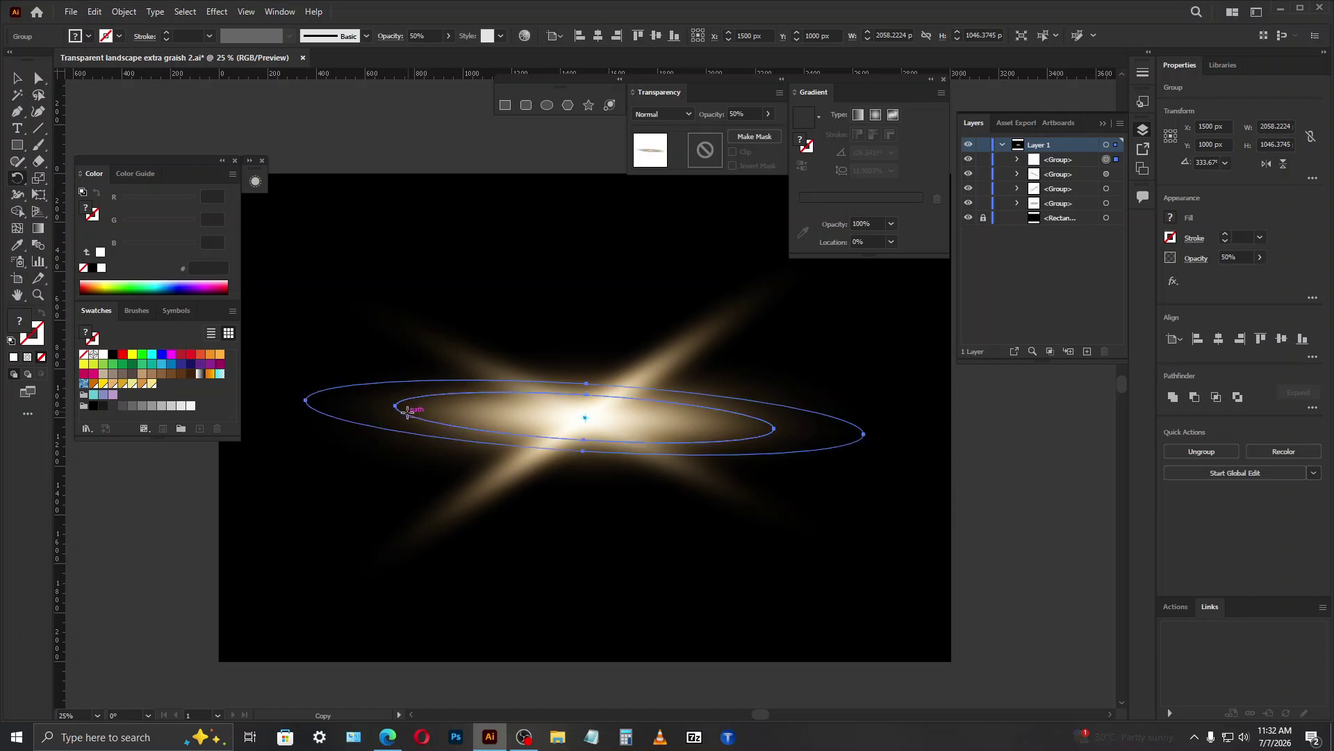
left_click(852, 450)
Step: Flatten the nearly horizontal beam into a thin streak around its centre and lengthen it to about 3000 px
left_click(827, 437)
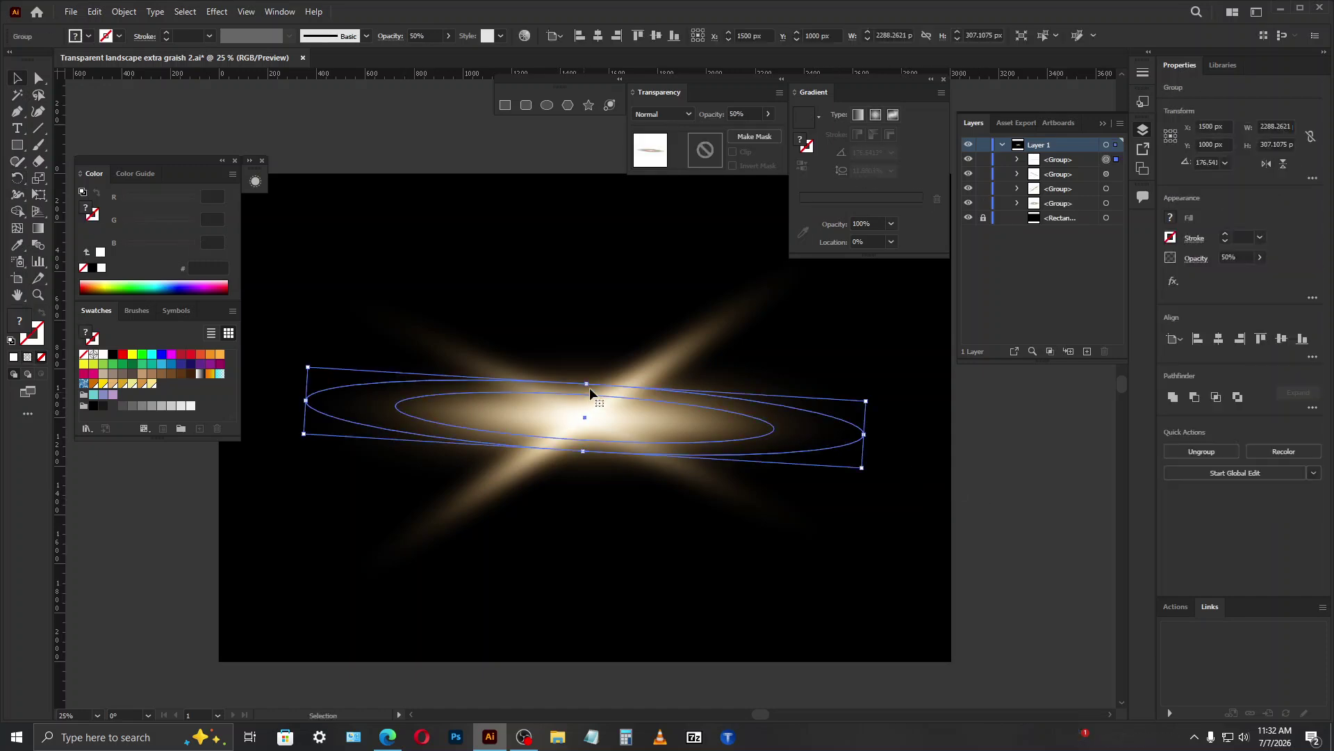
left_click_drag(590, 382, 588, 409)
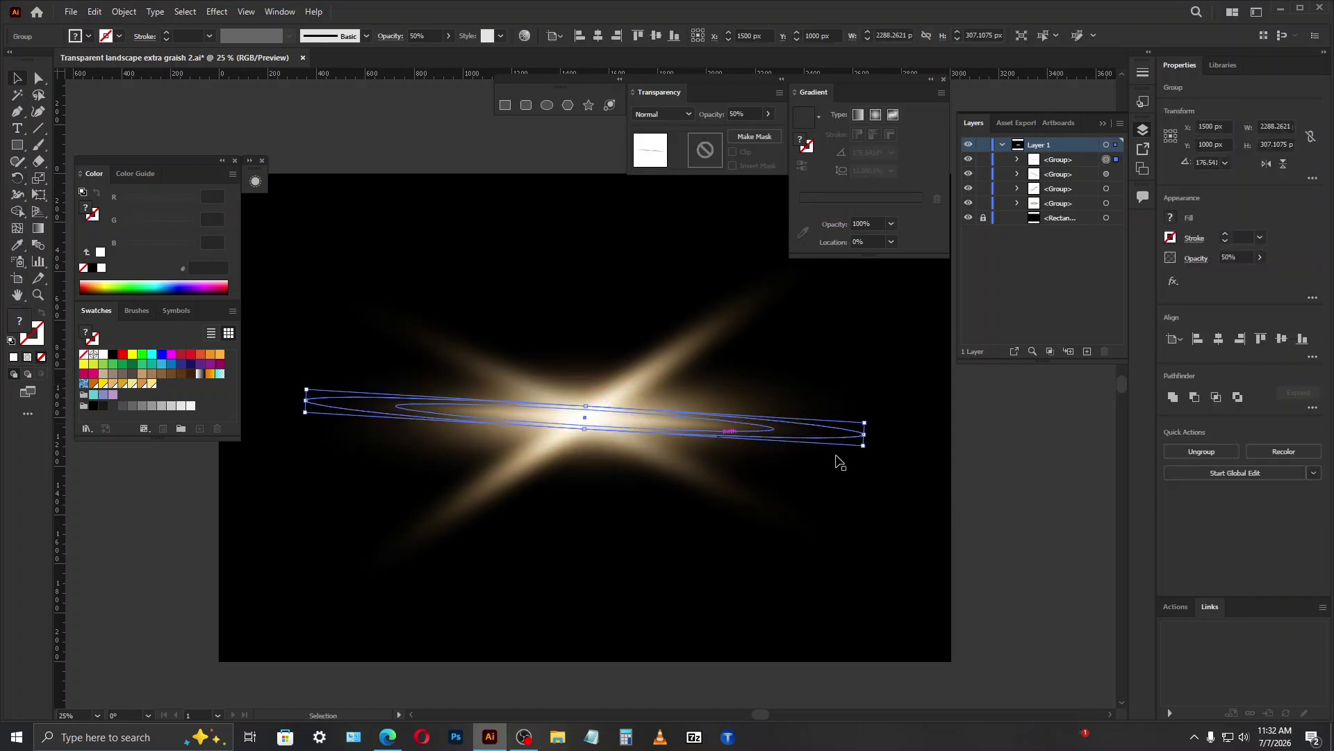
left_click_drag(867, 440, 949, 449)
left_click(1048, 452)
scroll(786, 602, "down", 1)
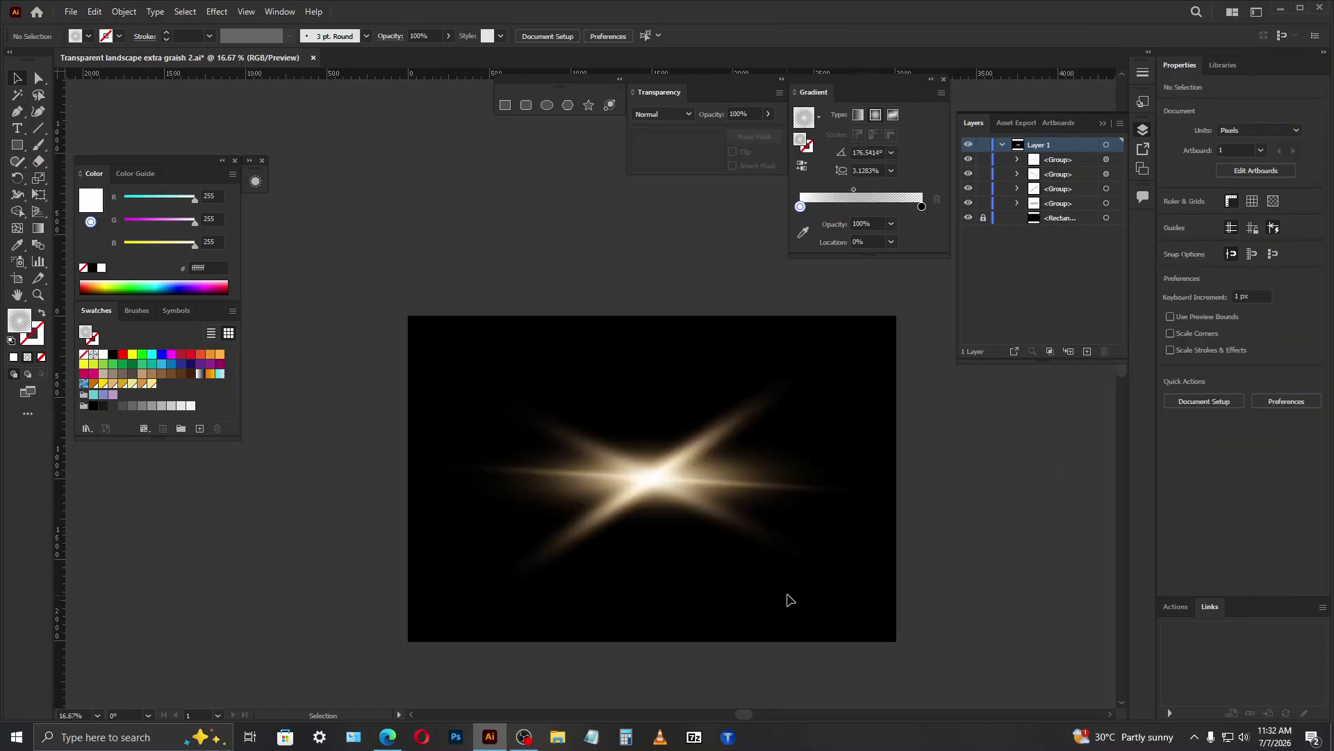
Step: Create two copies of the thin streak rotated around the centre, forming long crossing diagonal rays
left_click(856, 490)
key("r")
left_click_drag(853, 491, 542, 403)
key("v")
left_click(974, 461)
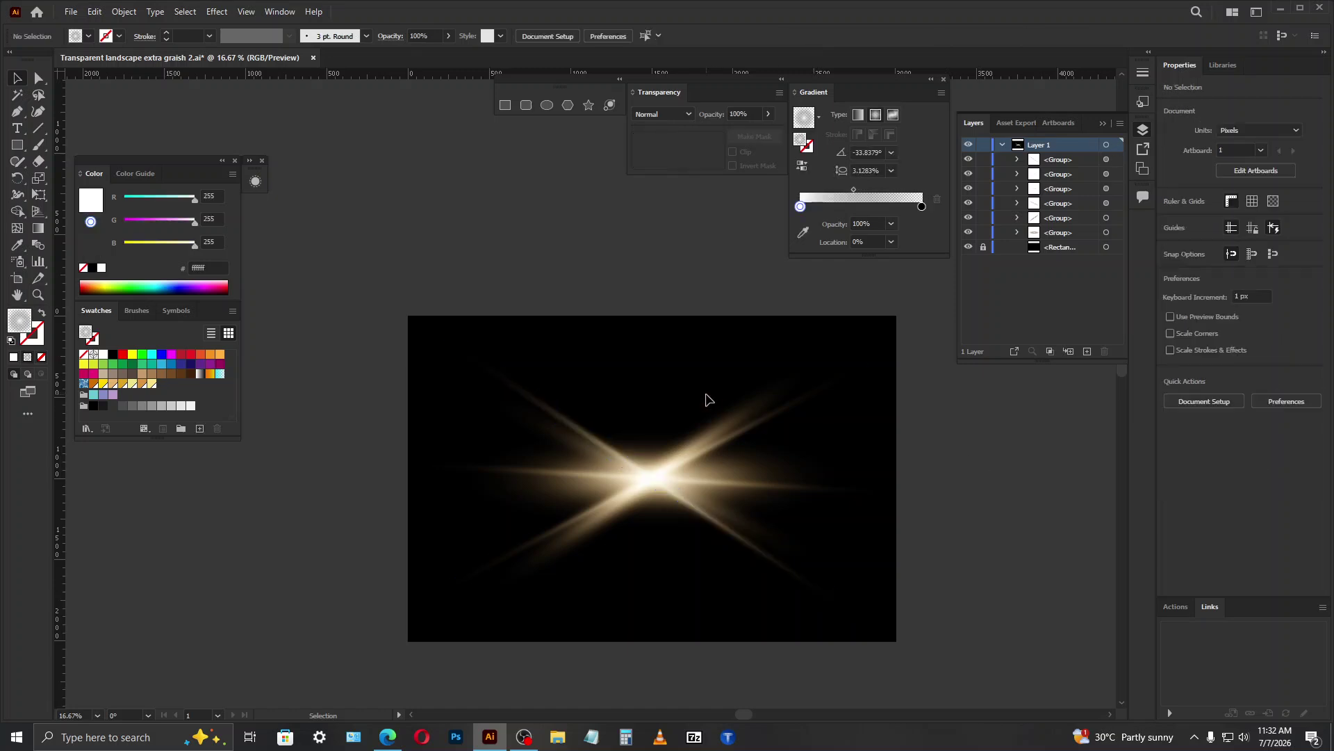
Step: Create a rotated copy of the half-opacity beam at about 86° and resize it around its centre into an oval glow about 1963 by 1443 px
left_click(529, 422)
key("r")
left_click_drag(514, 416, 654, 530)
key("v")
left_click_drag(661, 289, 660, 353)
left_click_drag(679, 478, 812, 479)
left_click(1012, 508)
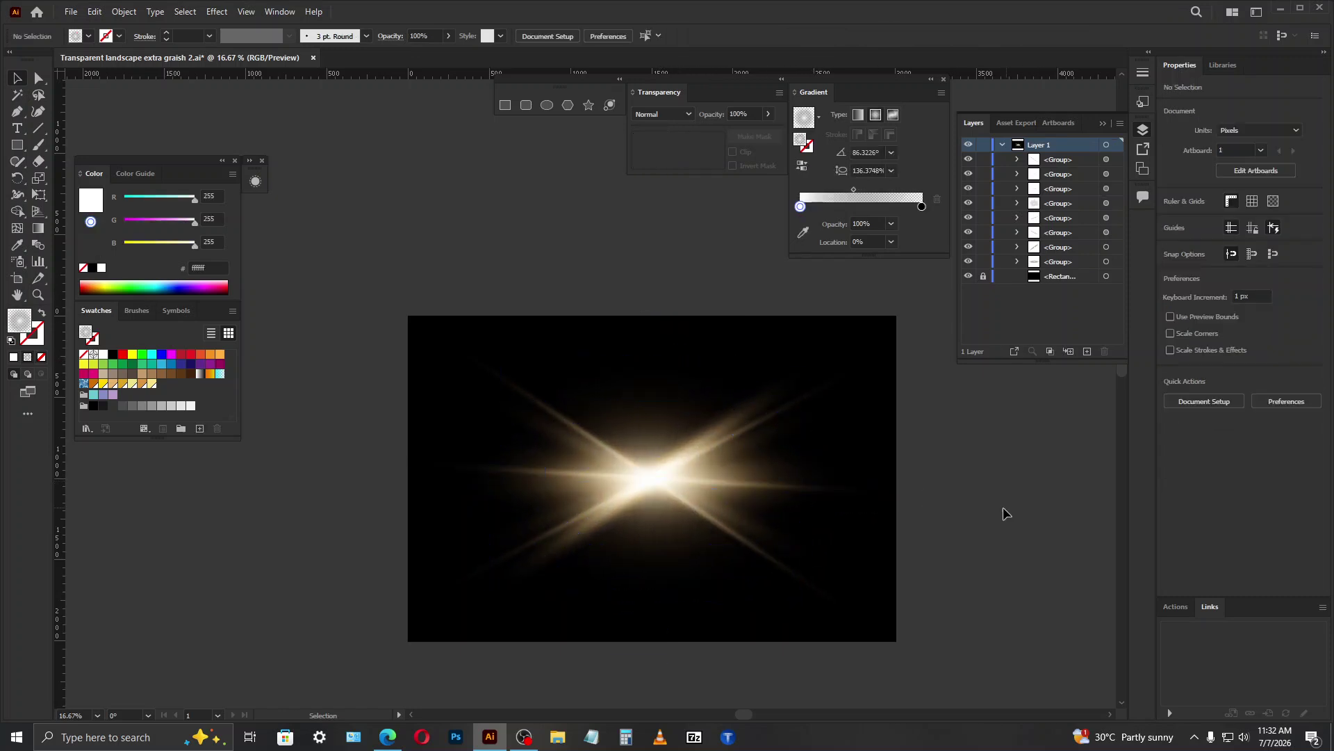
Step: Copy the large oval glow group and paste the duplicate in front at the same position
scroll(939, 522, "down", 3)
scroll(834, 577, "up", 3)
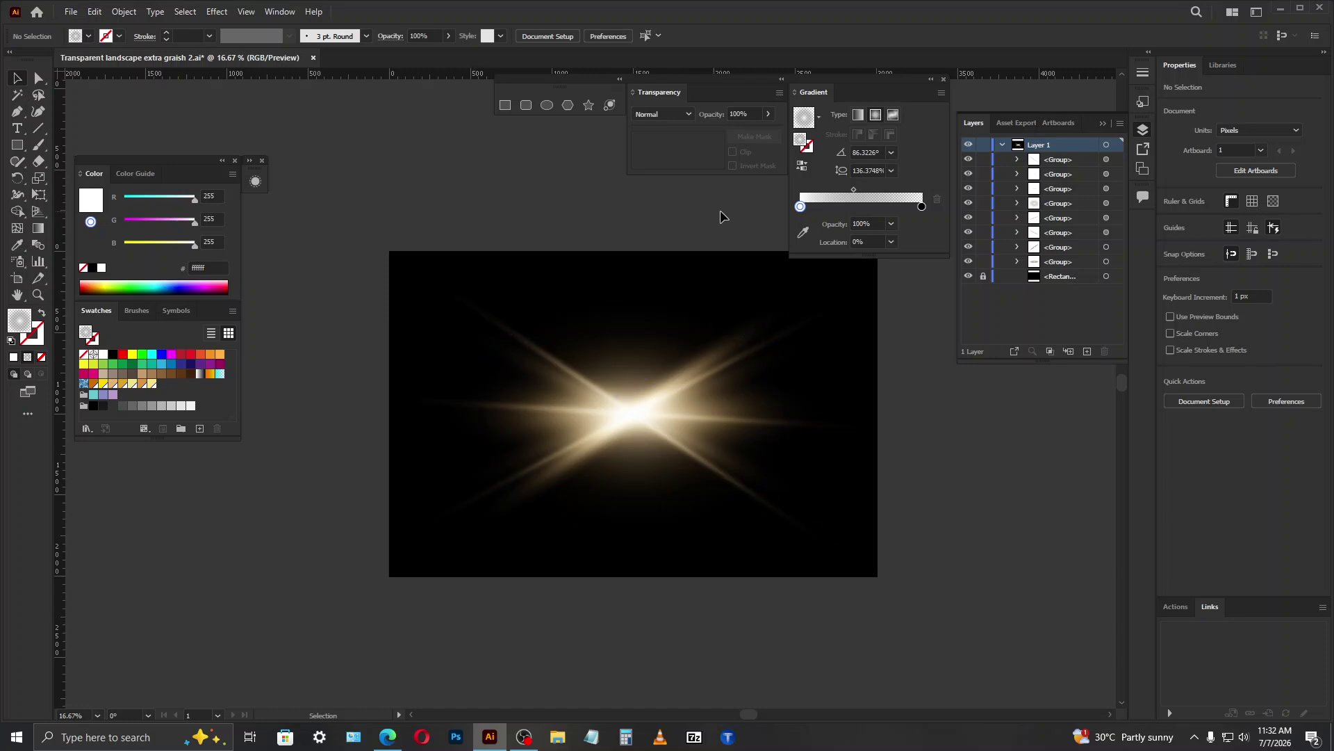
left_click(634, 340)
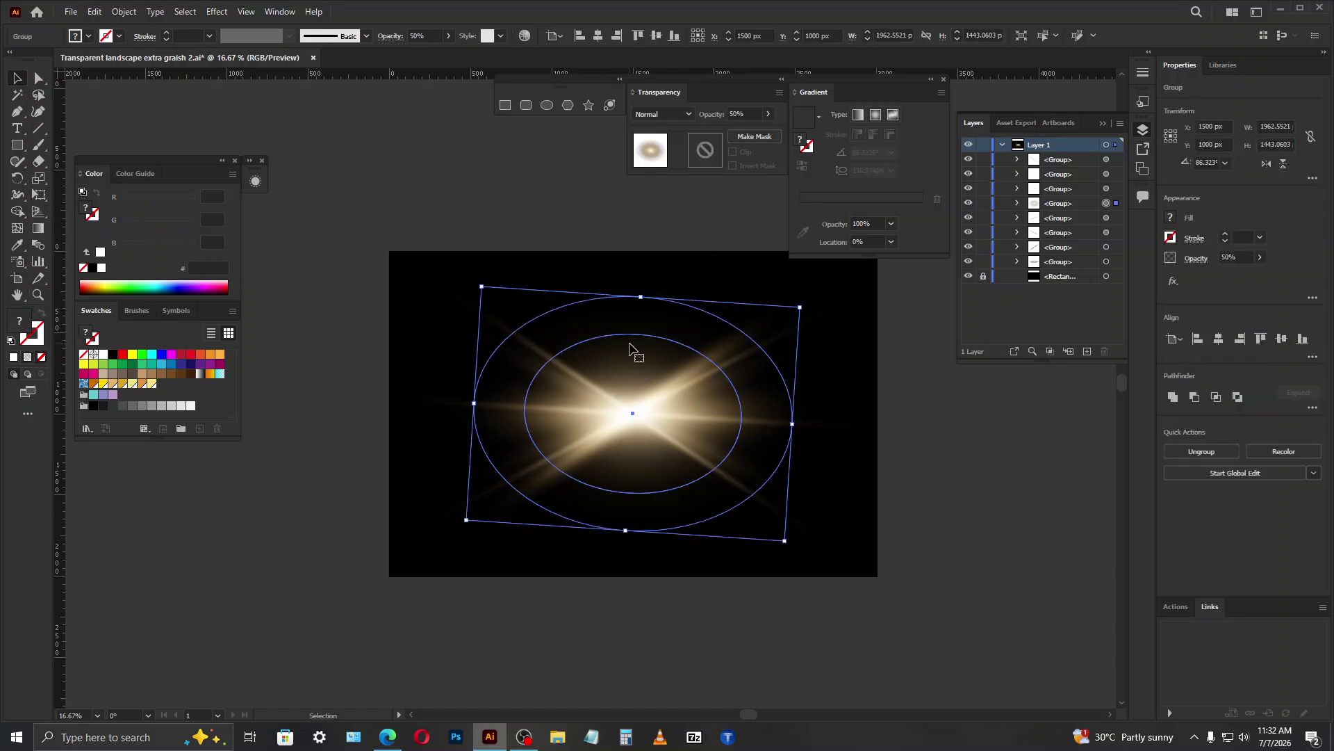
left_click(94, 11)
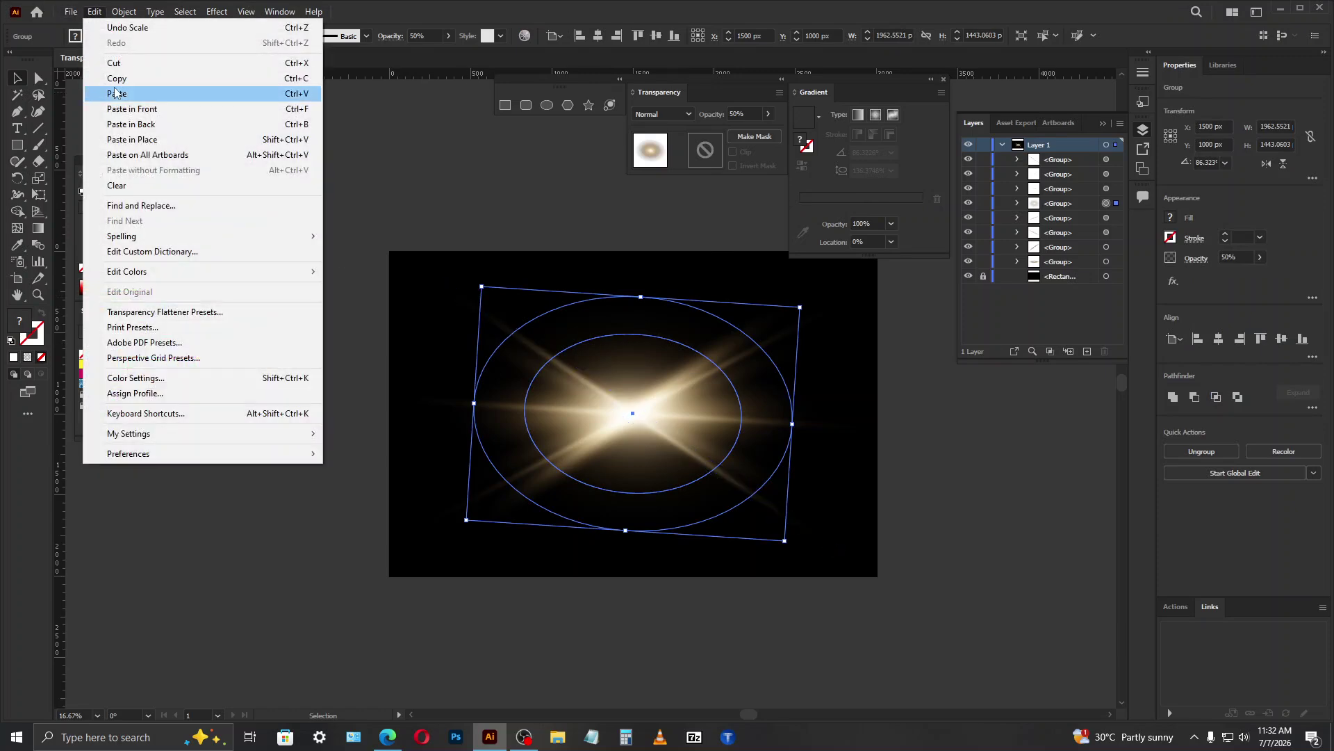
left_click(115, 78)
left_click(94, 11)
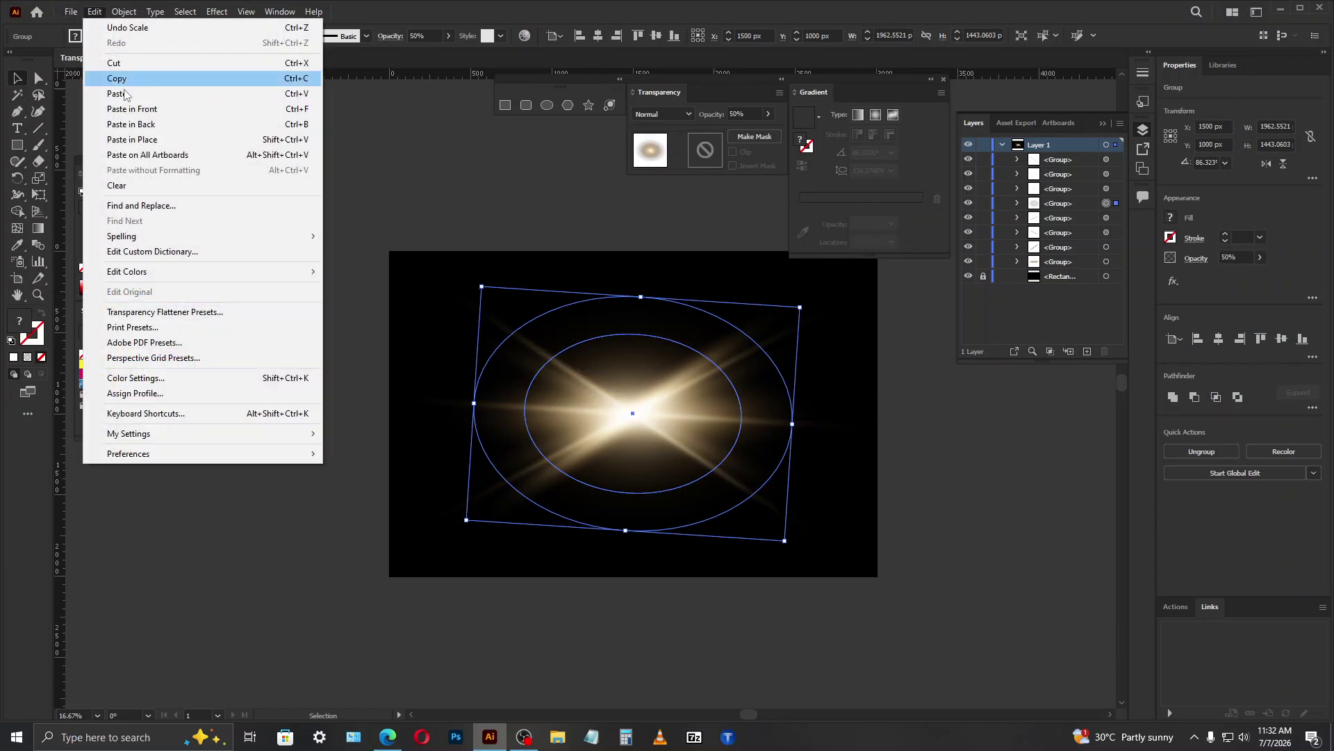
left_click(135, 109)
left_click(882, 509)
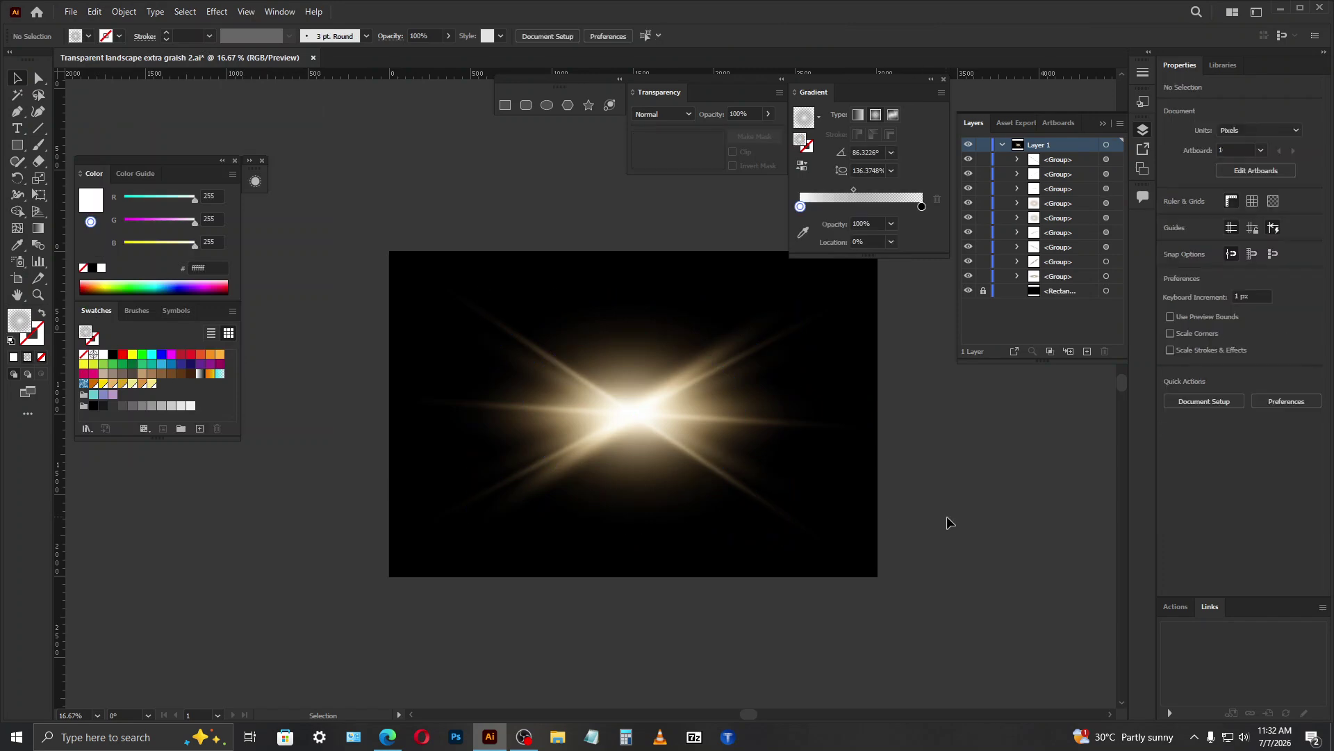
Step: Select all the glow and beam groups over the black background and group them into one object
left_click_drag(819, 616, 480, 258)
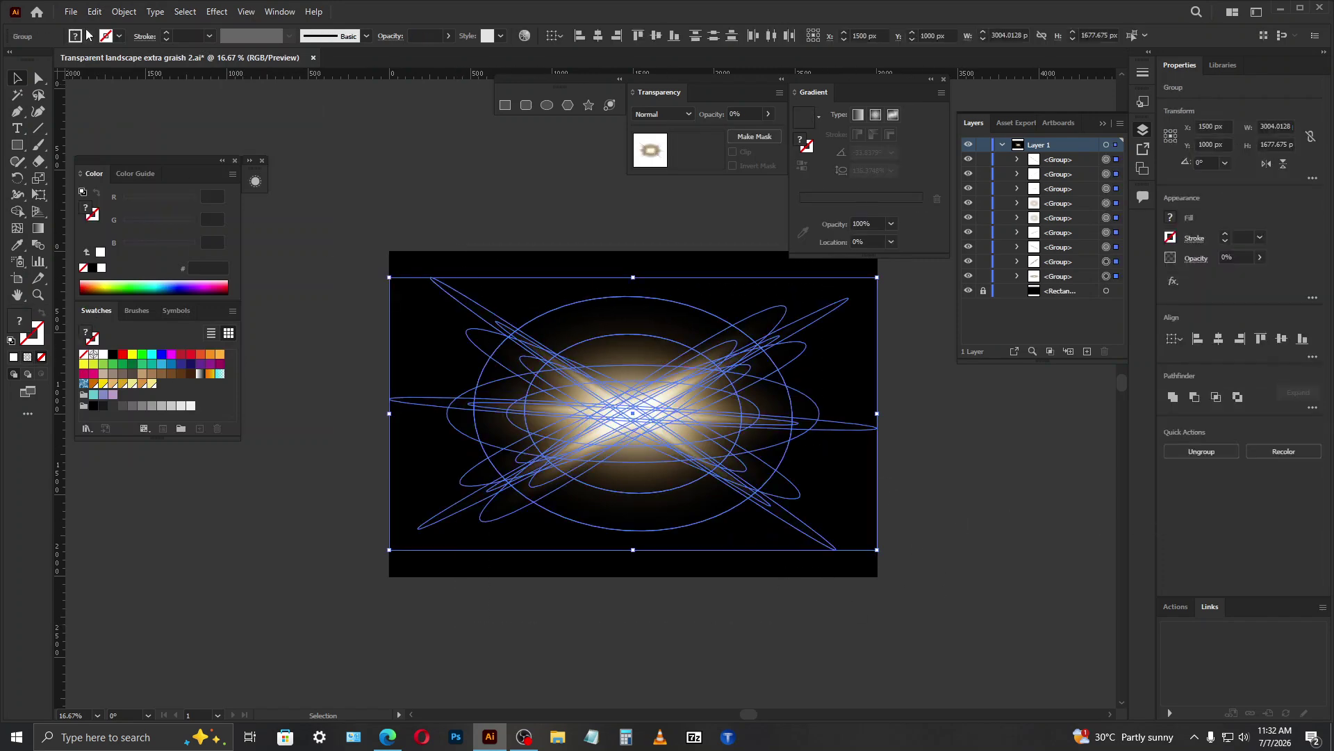
left_click(125, 12)
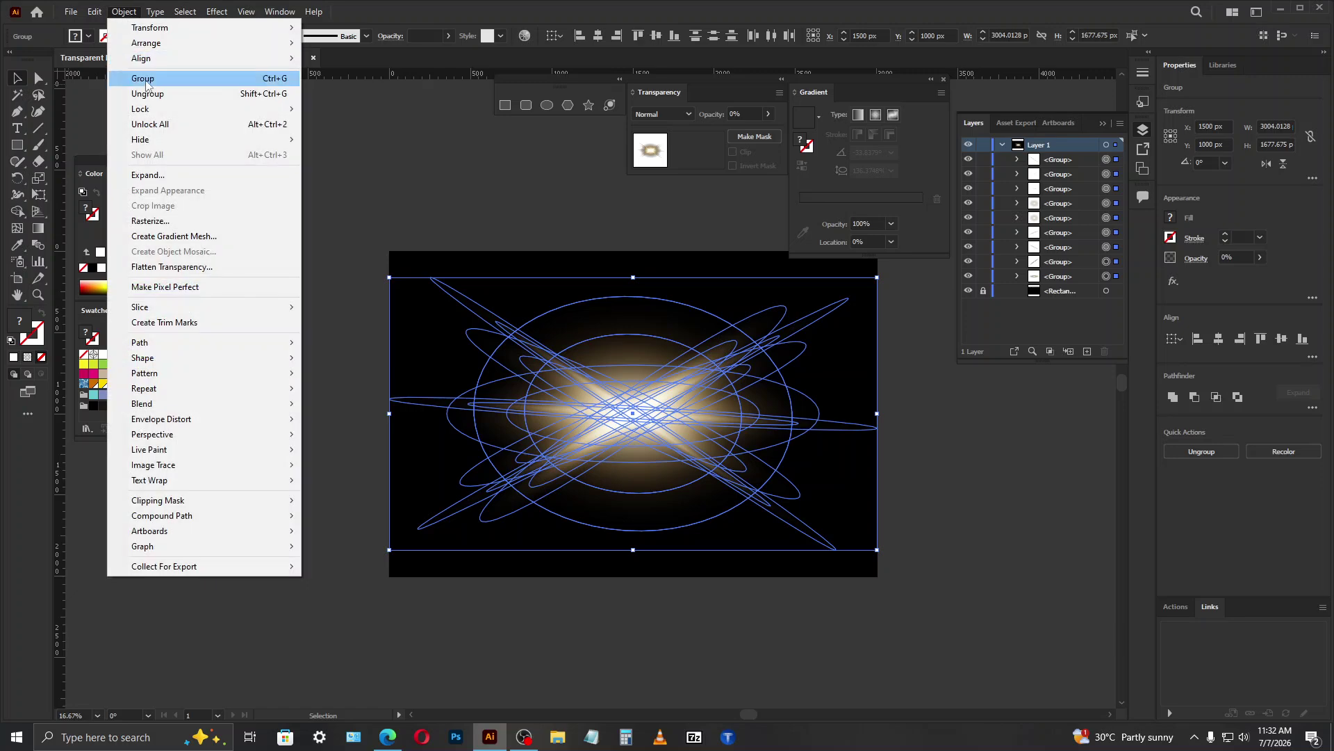
left_click(151, 84)
Step: Scale the grouped light effect down proportionally around its centre and move it horizontally off the artboard's left side
left_click(640, 422)
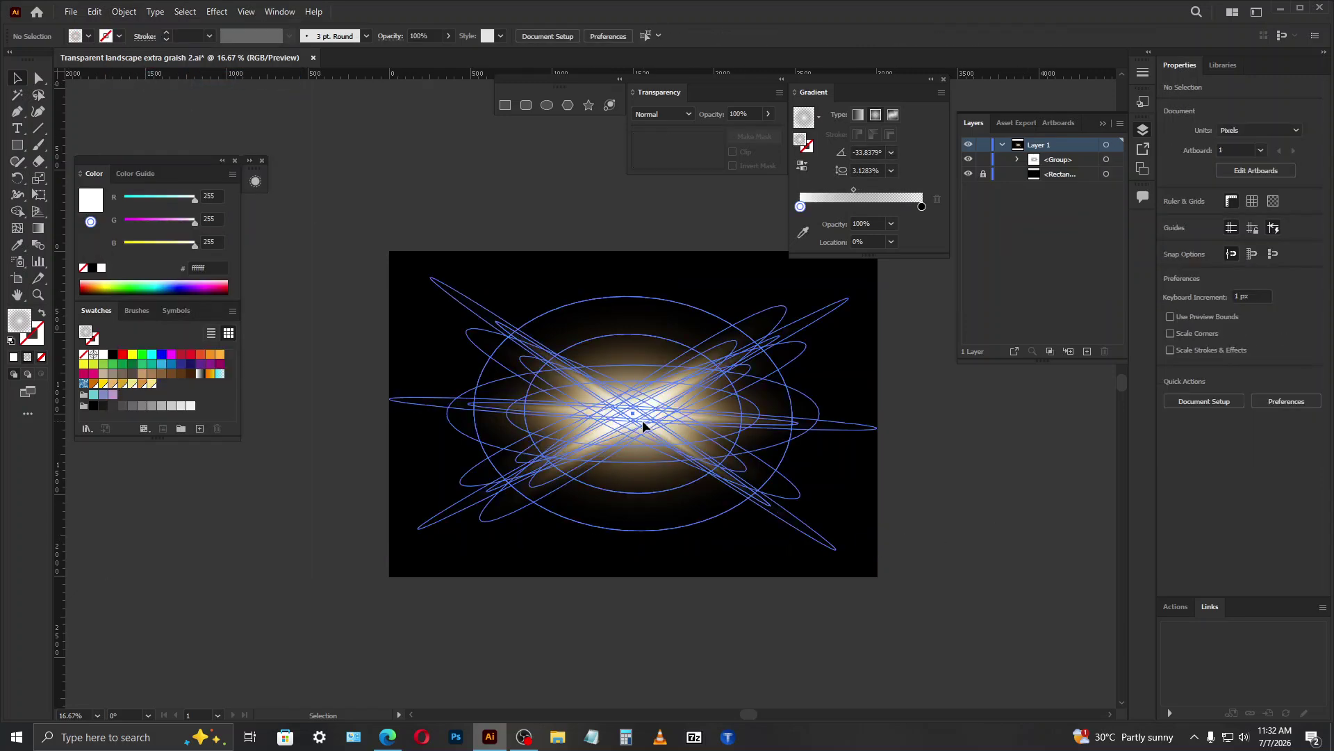
left_click_drag(634, 280, 634, 310)
left_click(959, 498)
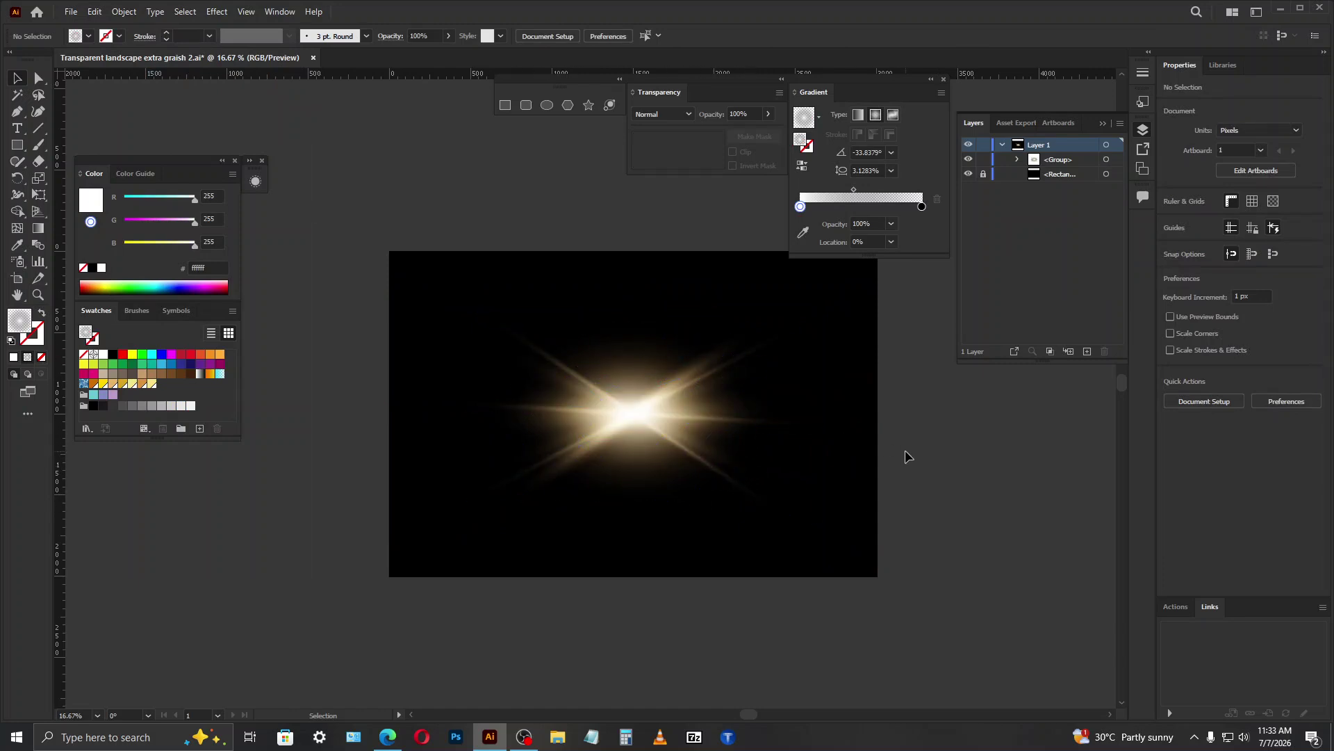
left_click_drag(679, 447, 310, 445)
left_click(724, 438)
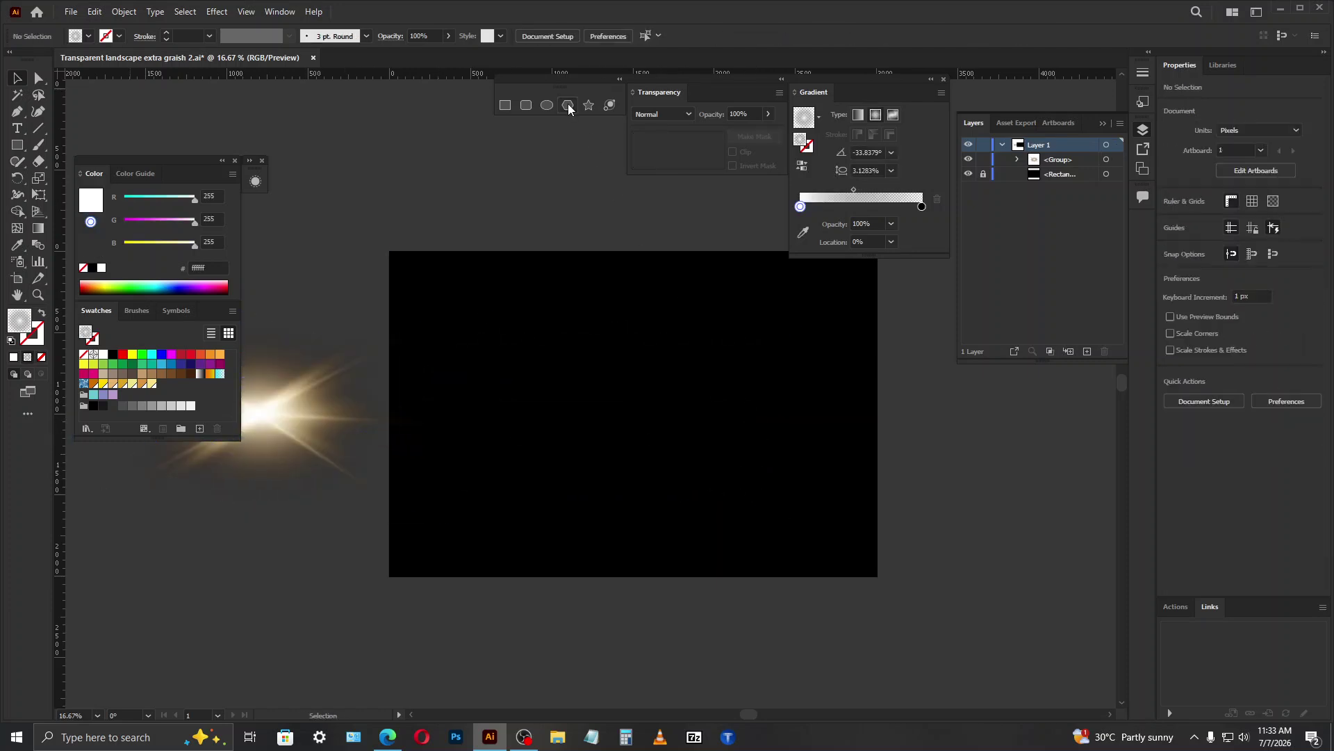
Step: Draw a circle about 684 px in diameter on the black background and reset its fill to an undistorted radial gradient
left_click(546, 105)
left_click_drag(603, 409, 652, 466)
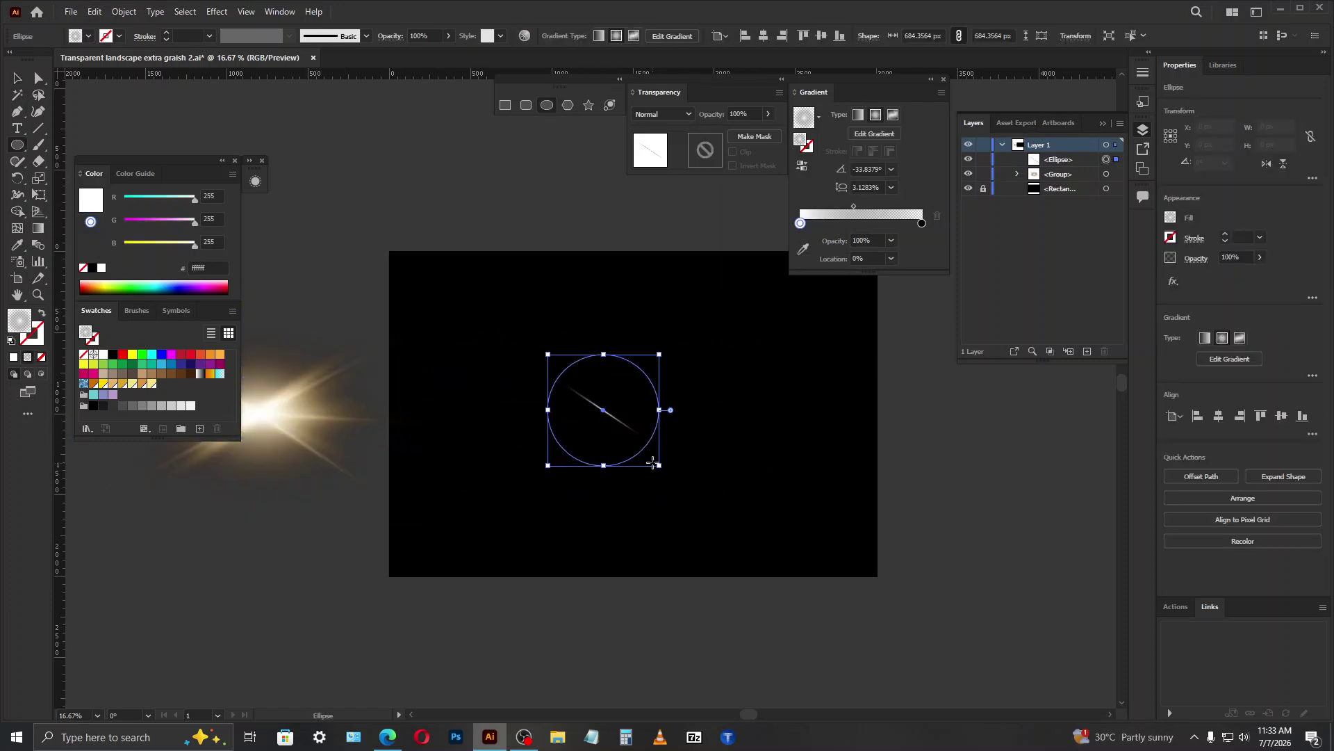
left_click(876, 117)
scroll(587, 425, "up", 2)
scroll(605, 426, "down", 2)
key("v")
left_click(776, 437)
scroll(777, 437, "down", 1)
left_click(649, 426)
scroll(637, 440, "up", 1)
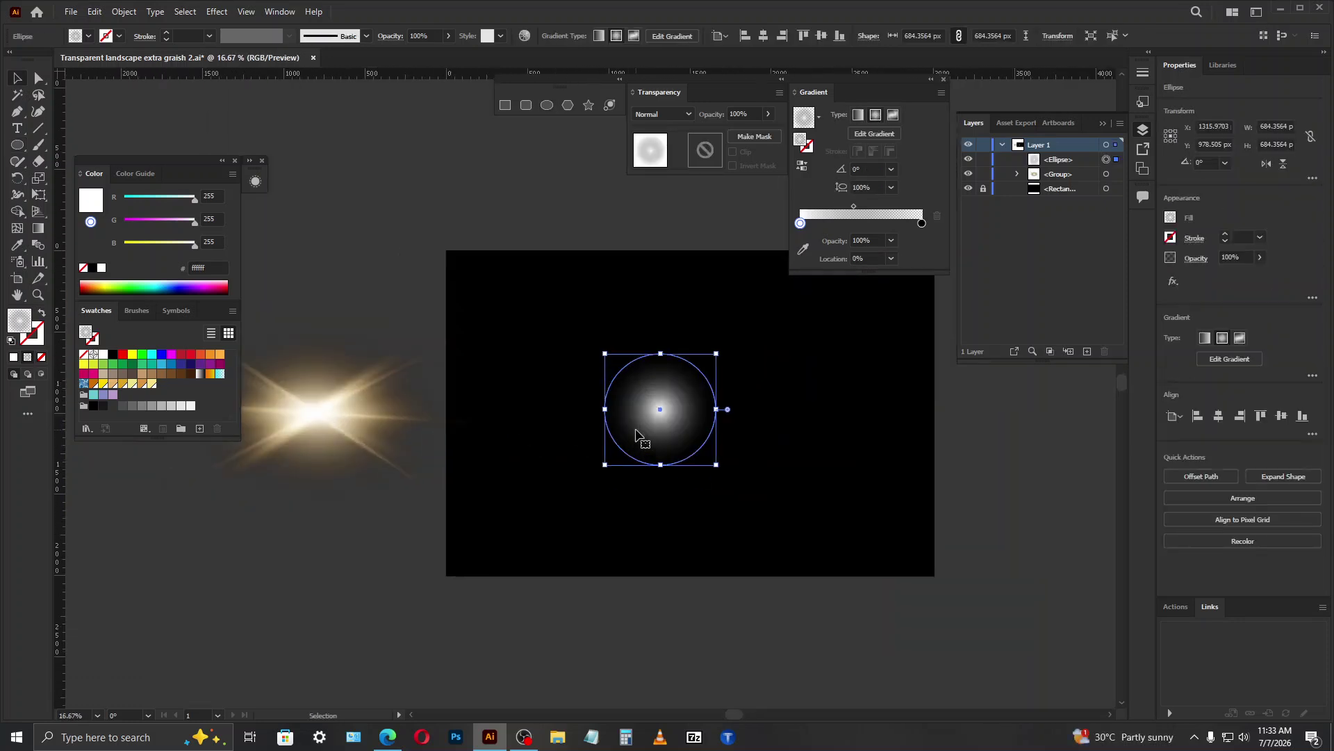
Step: Give the circle Screen blending, an orange #FBB03B inner gradient stop and a gradient midpoint at about 37%
key("i")
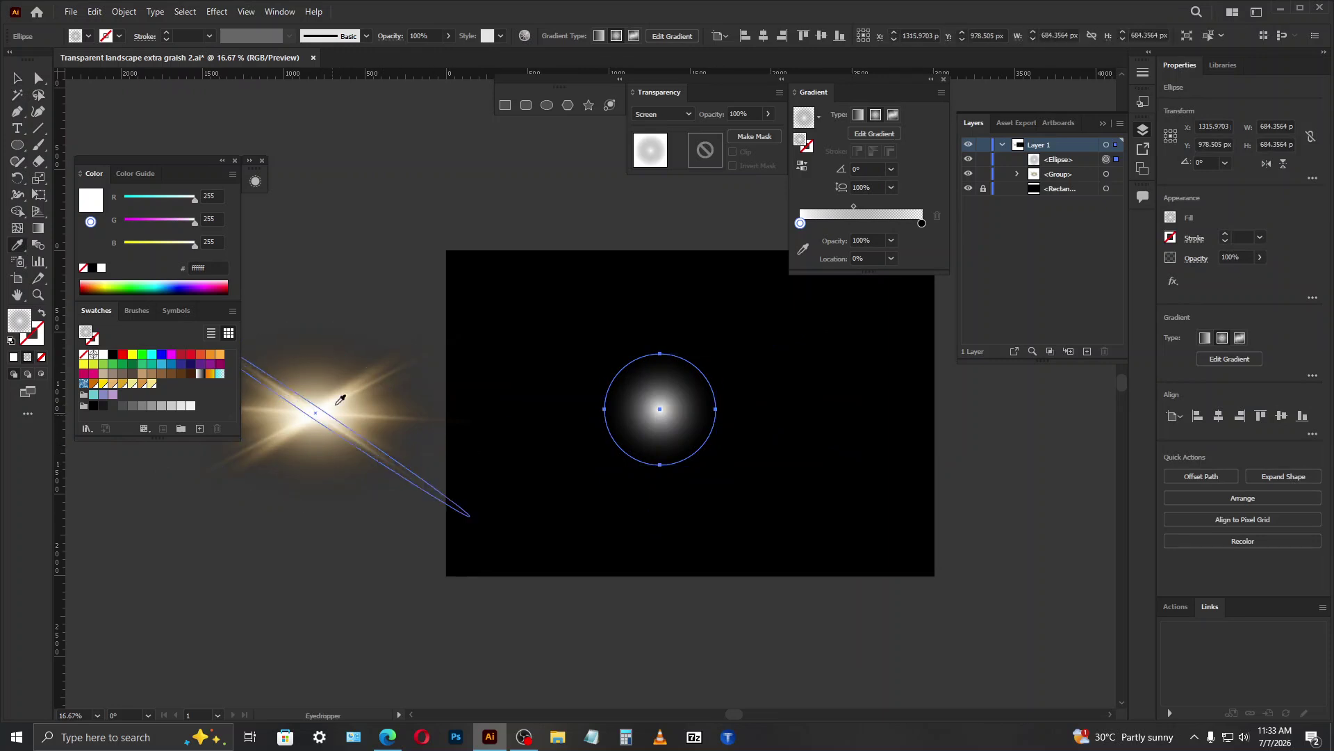
left_click(369, 335)
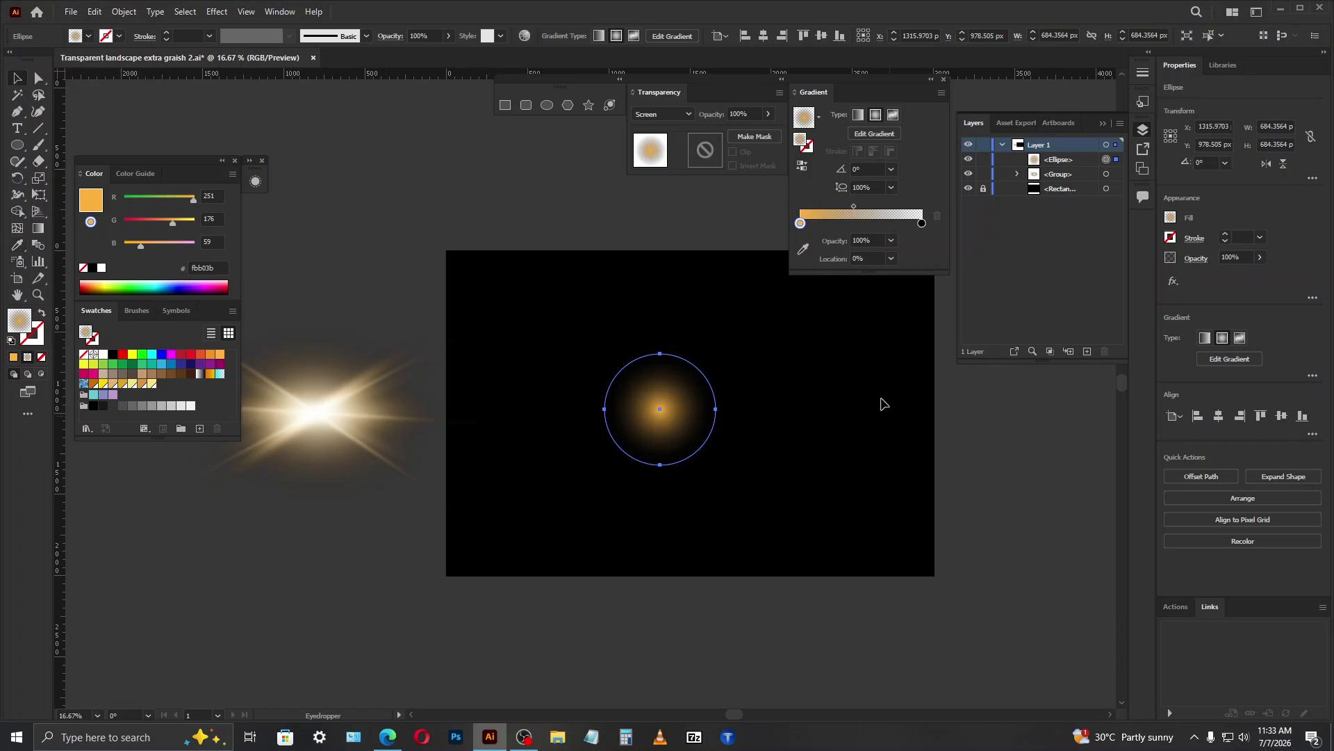
key("v")
left_click_drag(853, 206, 843, 207)
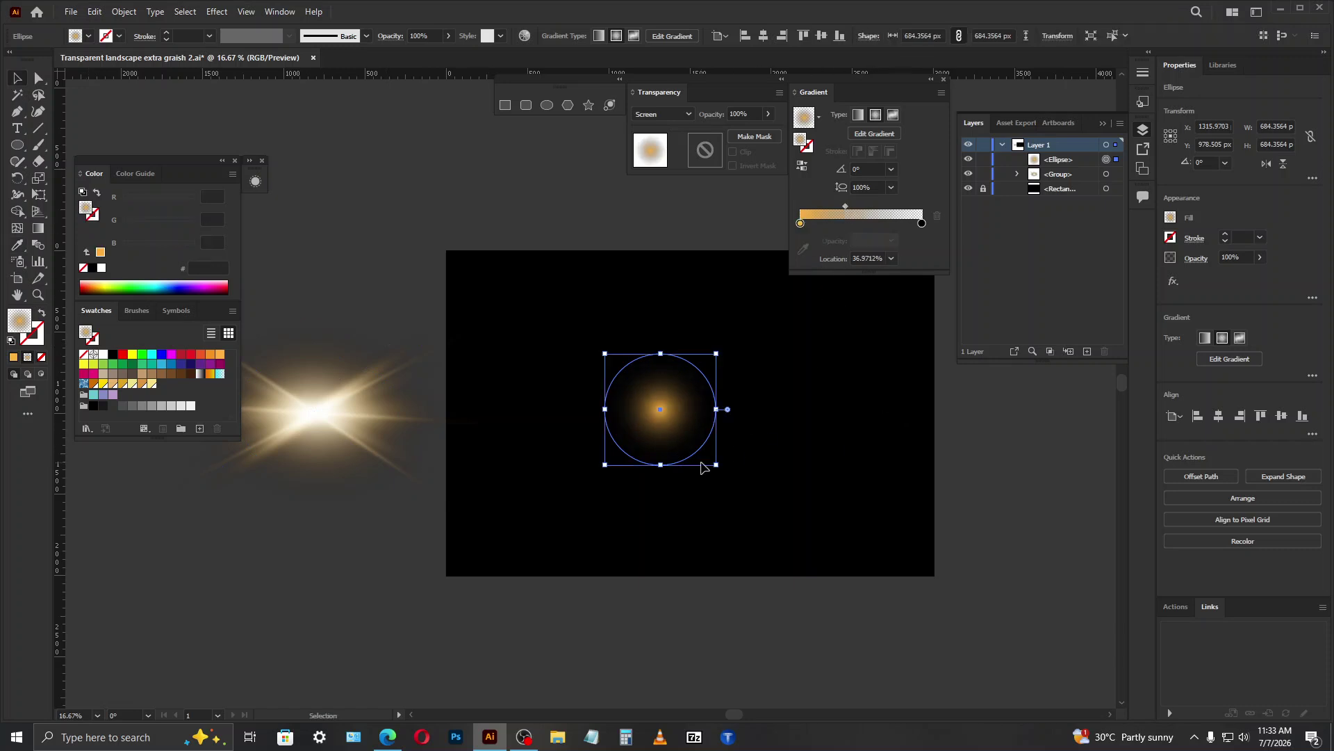
Step: Recolour the circle's inner gradient stop with the pale yellow swatch R=240 G=231 B=140 and reduce its tint to 58%
scroll(698, 455, "up", 2)
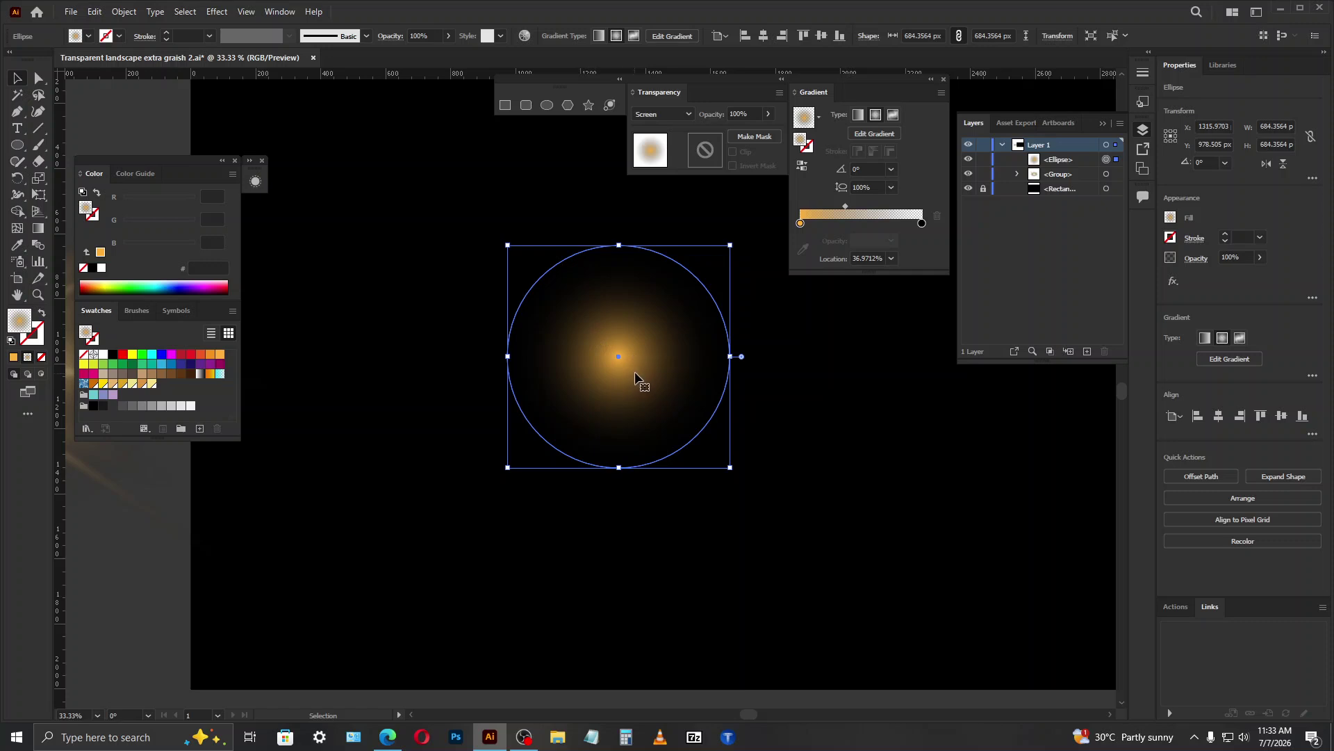
double_click(801, 224)
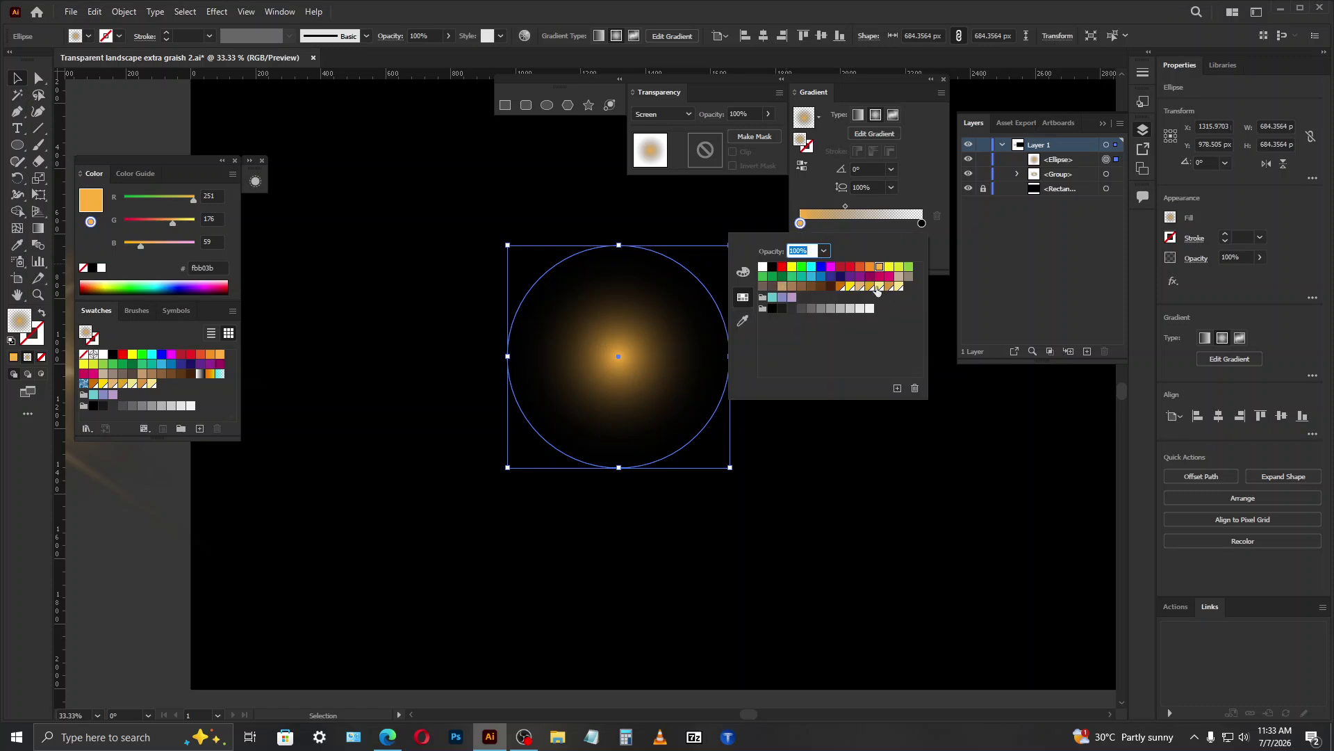
left_click(878, 287)
left_click(899, 287)
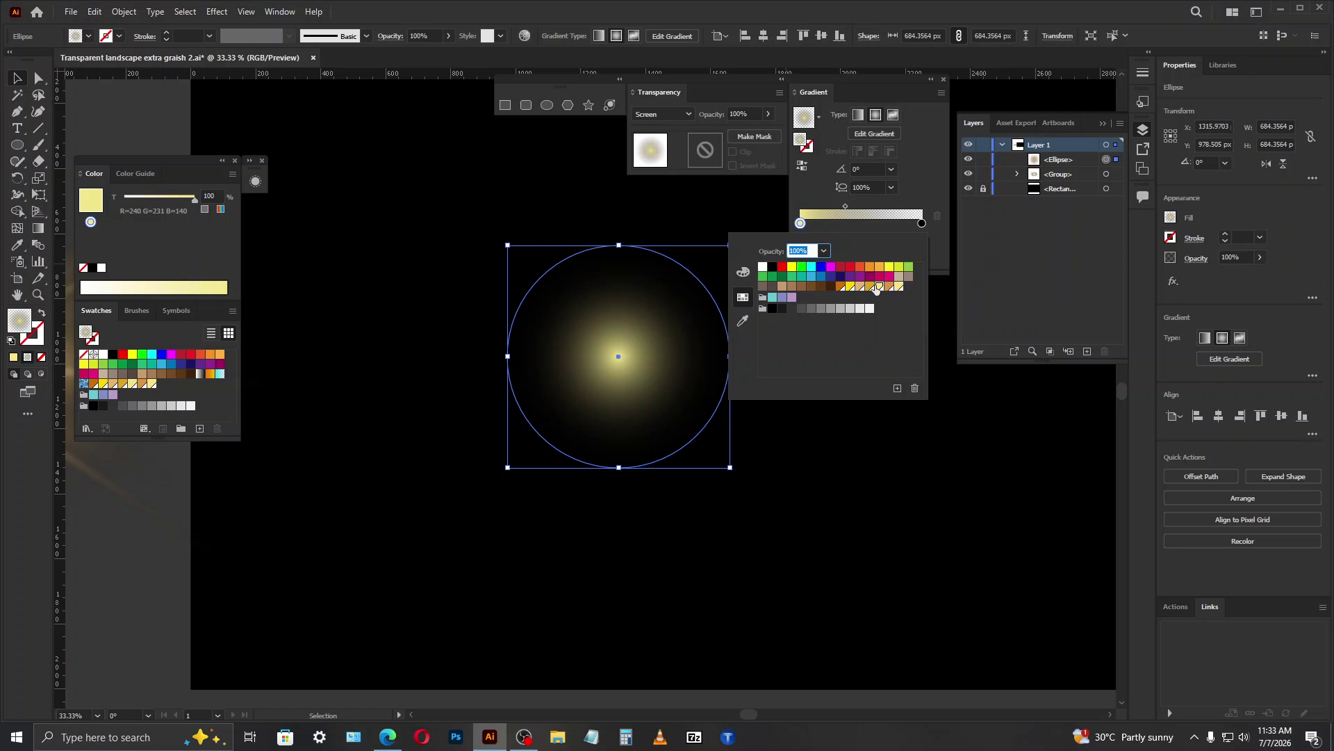
left_click(743, 273)
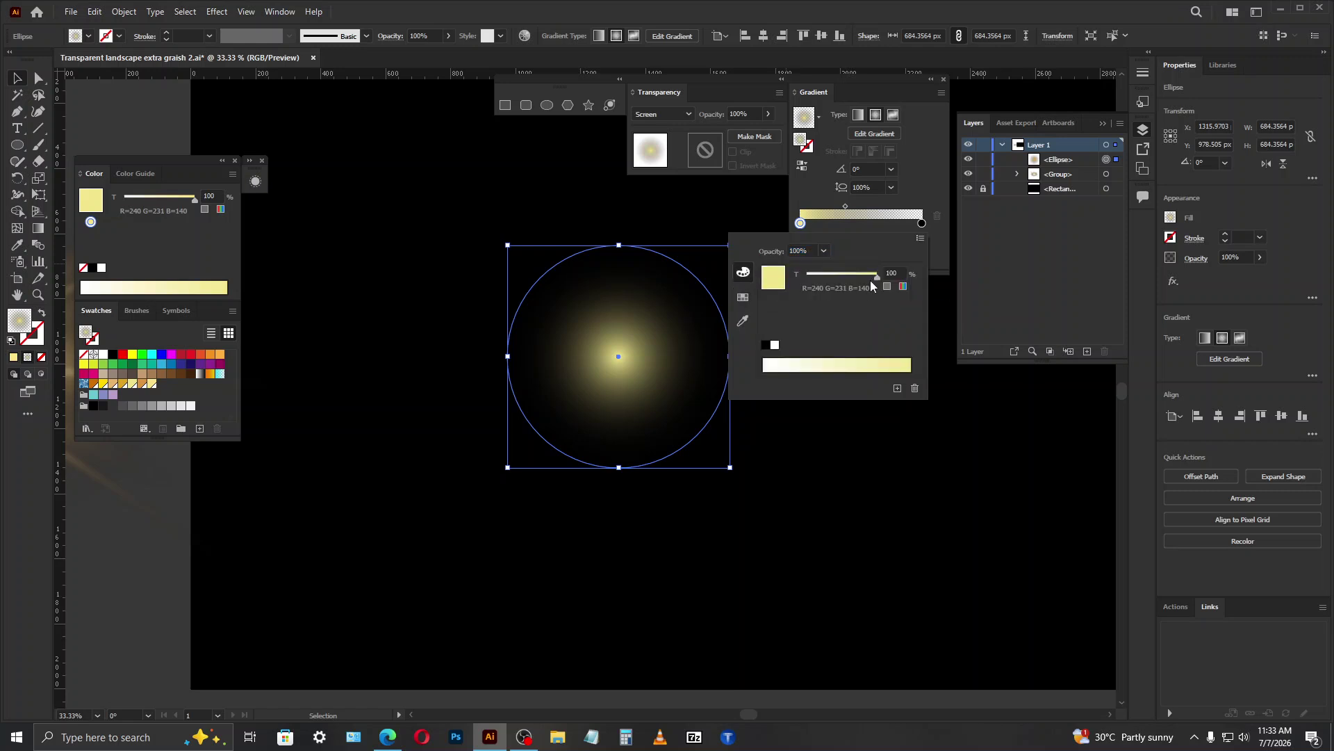
left_click_drag(874, 277, 866, 275)
left_click_drag(848, 275, 846, 276)
left_click(872, 451)
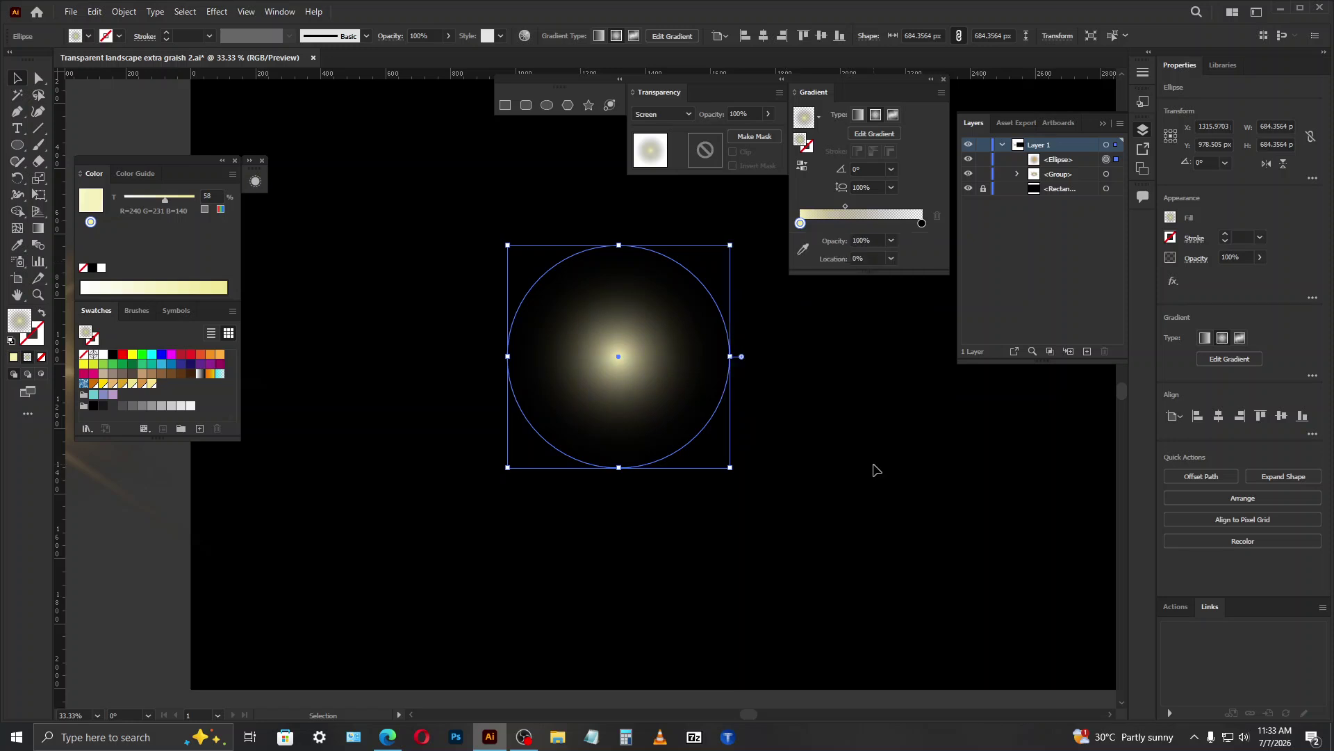
left_click(874, 466)
scroll(735, 506, "down", 2)
scroll(808, 528, "up", 1)
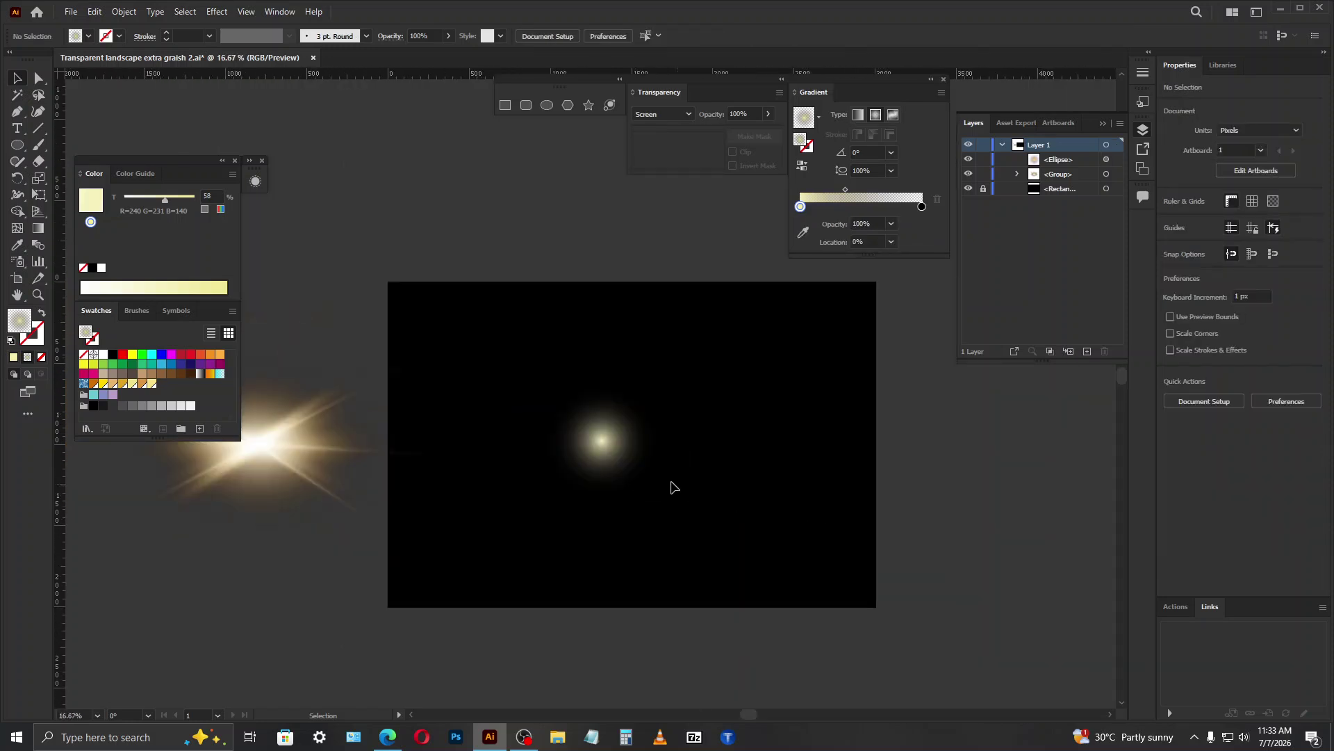
Step: Duplicate the yellow glow circle horizontally to the right and scale the copy down proportionally around its centre
left_click(602, 440)
scroll(602, 441, "up", 1)
left_click_drag(601, 442, 718, 443)
left_click_drag(719, 358, 719, 408)
Step: Add two further copies of the yellow glow circle farther right along the same horizontal line
left_click_drag(602, 443, 841, 484)
left_click(774, 543)
scroll(774, 543, "down", 1)
scroll(799, 528, "up", 1)
left_click(1009, 476)
Step: Move the gradient midpoint of the large rightmost circle to 87% for a fuller, harder-edged glow
scroll(959, 466, "up", 1)
left_click(723, 465)
left_click_drag(845, 206, 916, 211)
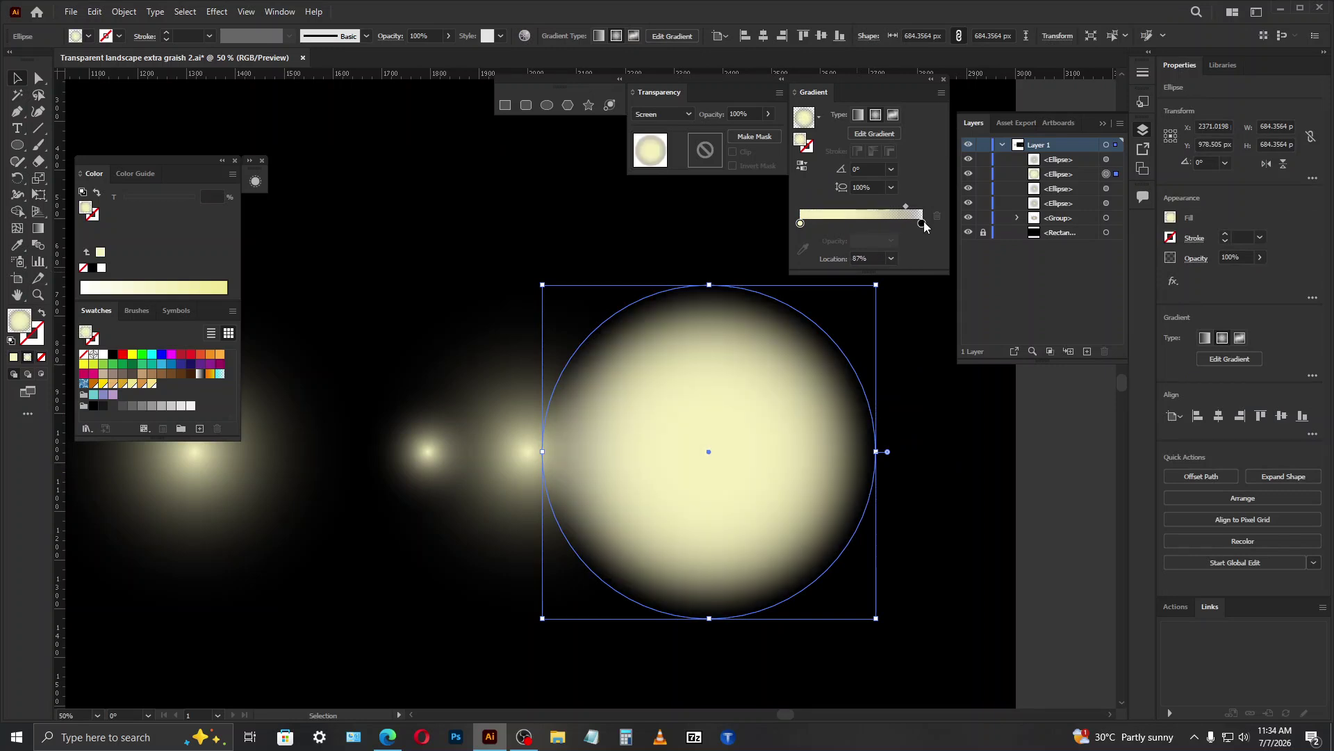
Step: Lower the opacity of the large rightmost circle to 20%
left_click(750, 114)
type("90")
key("Return")
type("50")
key("Return")
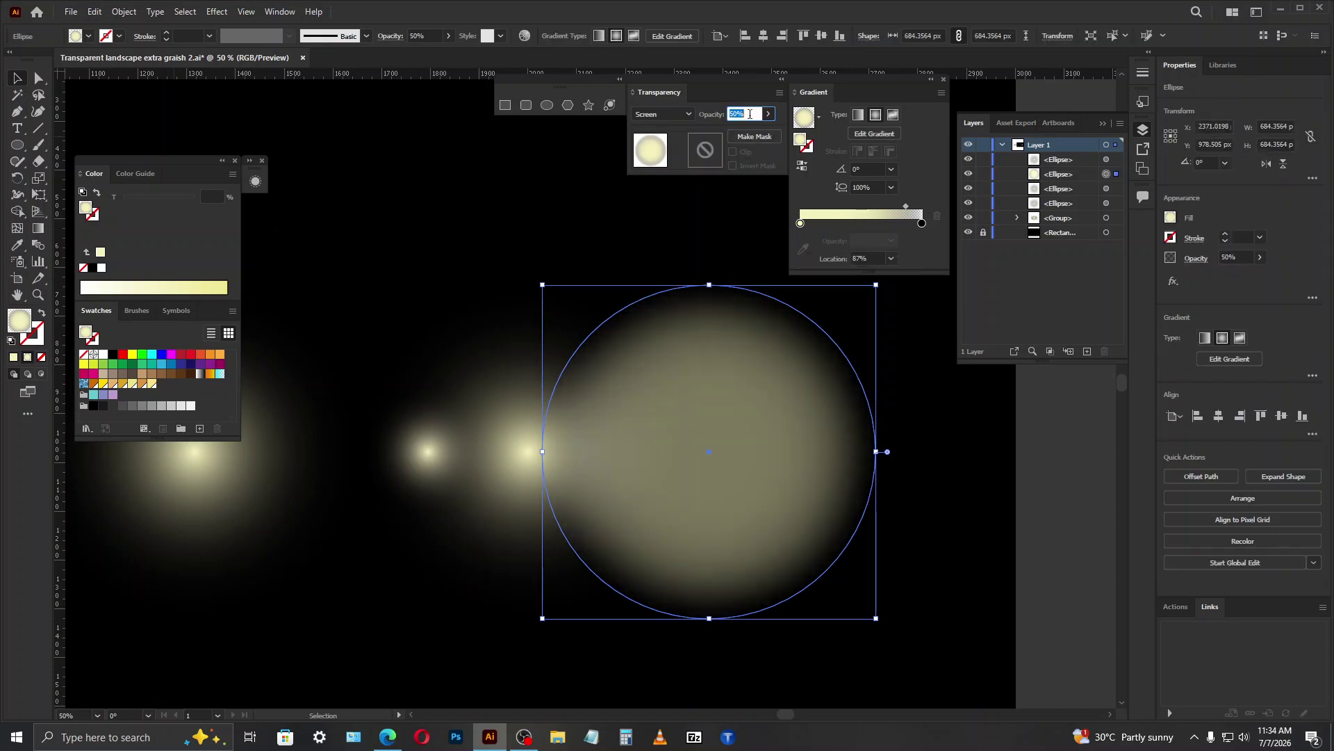
type("20")
key("Return")
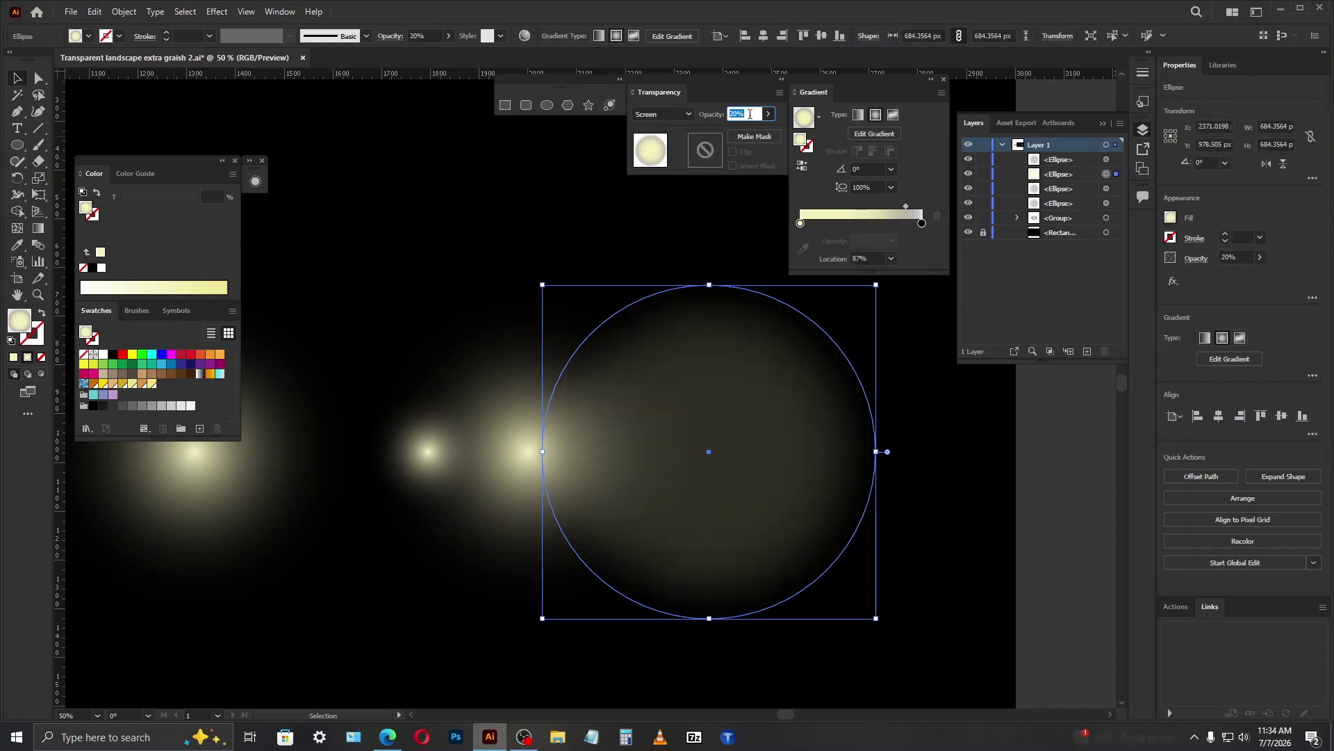
Step: Move the large circle's pale yellow inner gradient stop close to the transparent outer stop for a nearly solid disc with a soft edge
left_click(724, 408)
key("g")
scroll(887, 448, "up", 3)
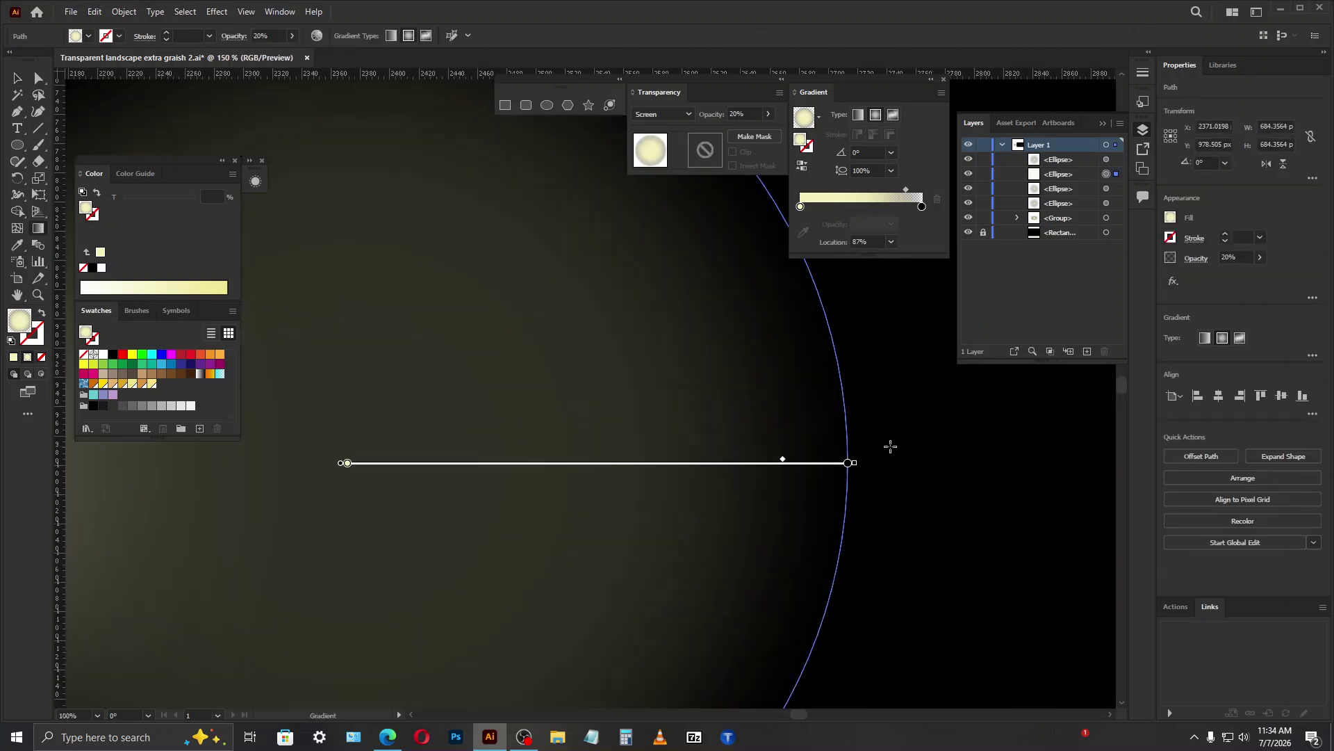
left_click_drag(849, 463, 808, 463)
mouse_move(343, 470)
left_mouse_down()
mouse_move(757, 485)
mouse_move(848, 464)
left_mouse_up()
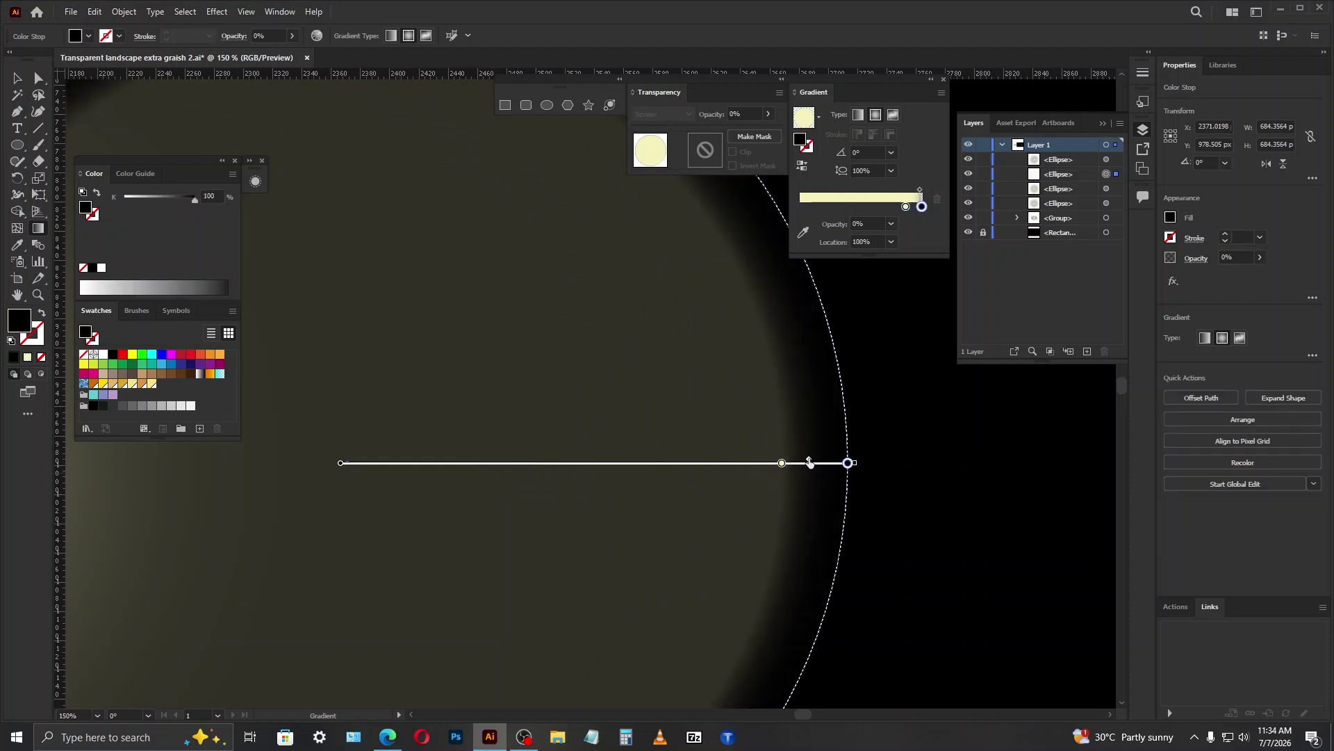
scroll(799, 461, "down", 3)
key("v")
left_click(918, 462)
scroll(918, 472, "down", 4)
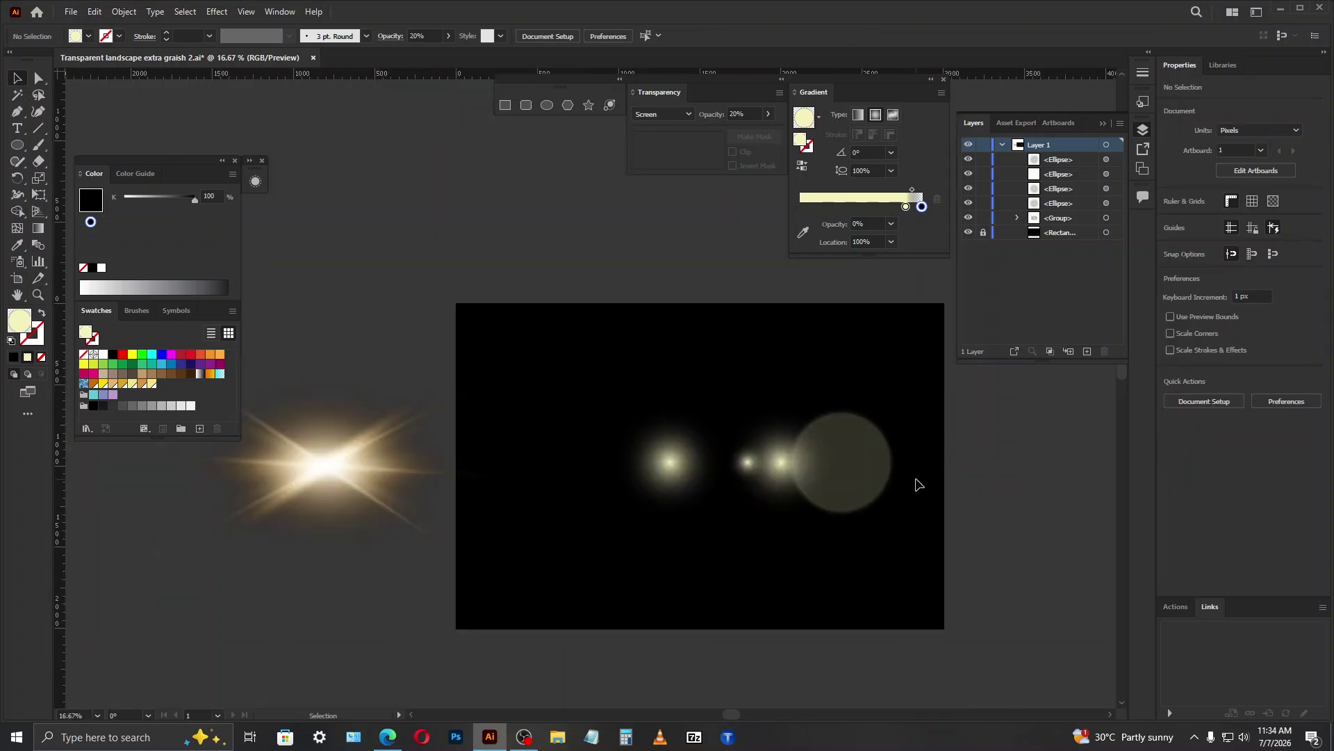
Step: Move the large pale disc slightly left along the horizontal line so it overlaps the neighbouring glow more
scroll(919, 484, "up", 2)
left_click_drag(841, 453, 812, 453)
left_click(865, 482)
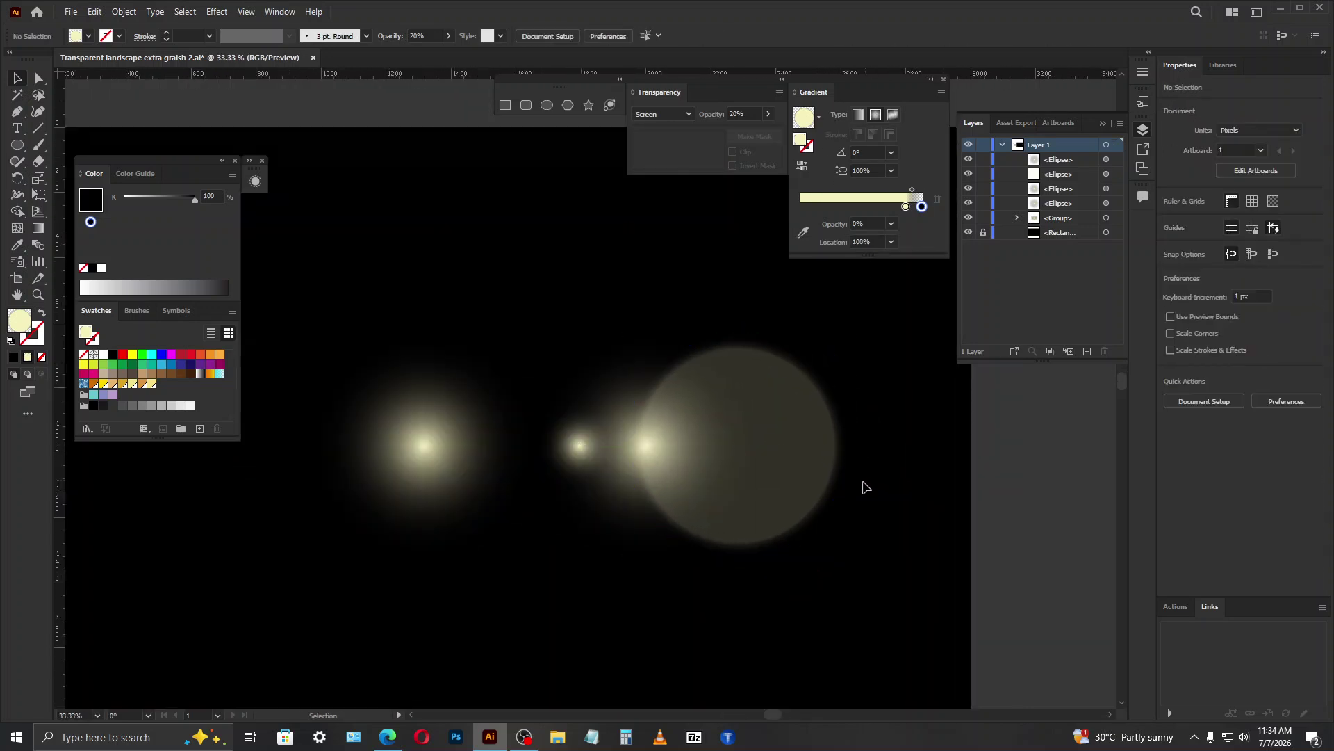
scroll(865, 484, "down", 2)
scroll(866, 461, "up", 4)
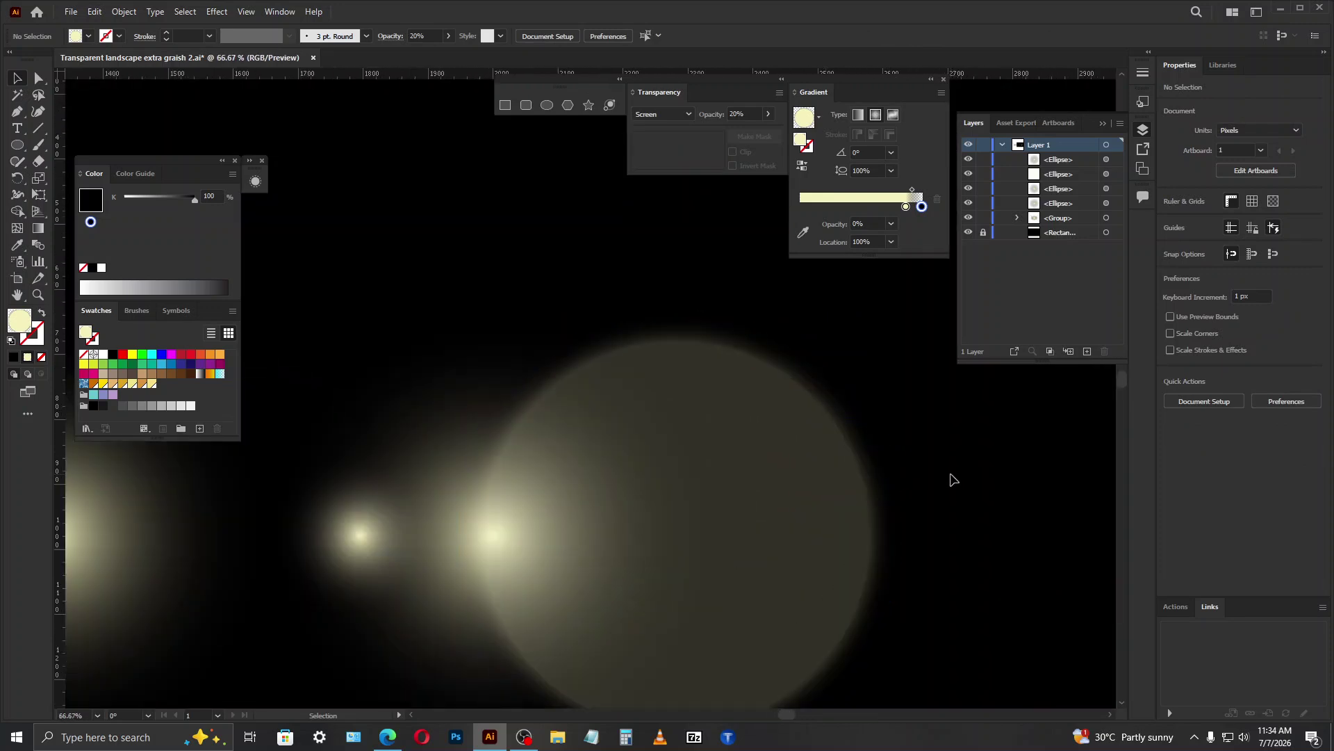
scroll(720, 378, "down", 2)
scroll(864, 480, "up", 1)
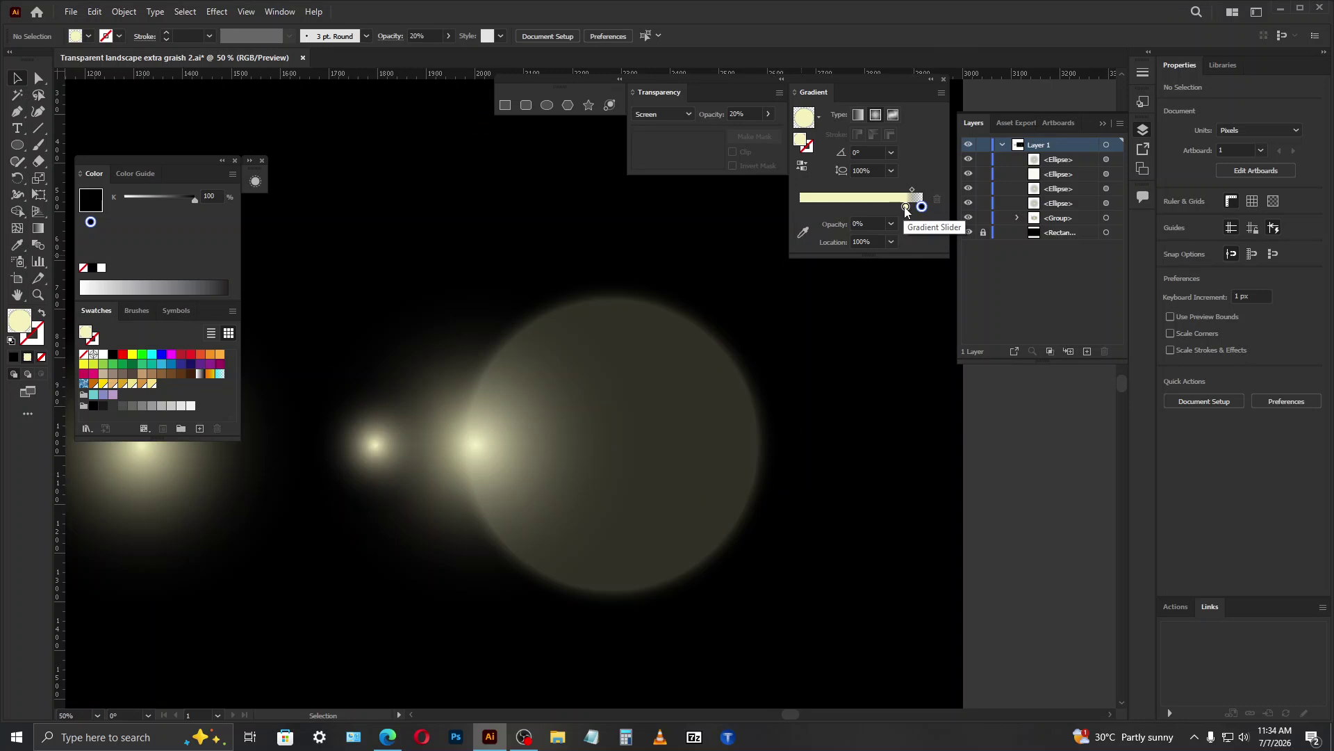
left_click(905, 207)
left_click(921, 207)
scroll(623, 439, "down", 1)
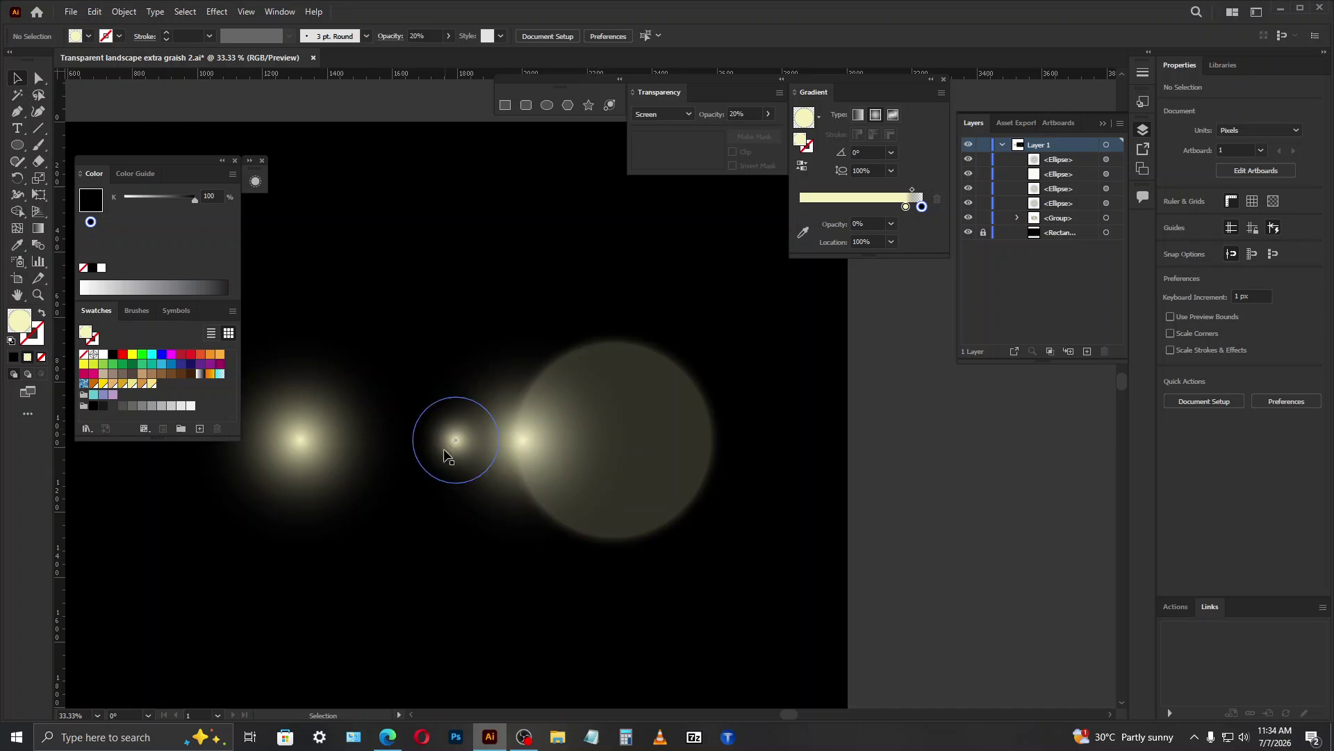
Step: Duplicate the large pale disc horizontally to the right and recolour the copy orange at full brightness
left_click(669, 415)
left_click_drag(669, 415, 812, 415)
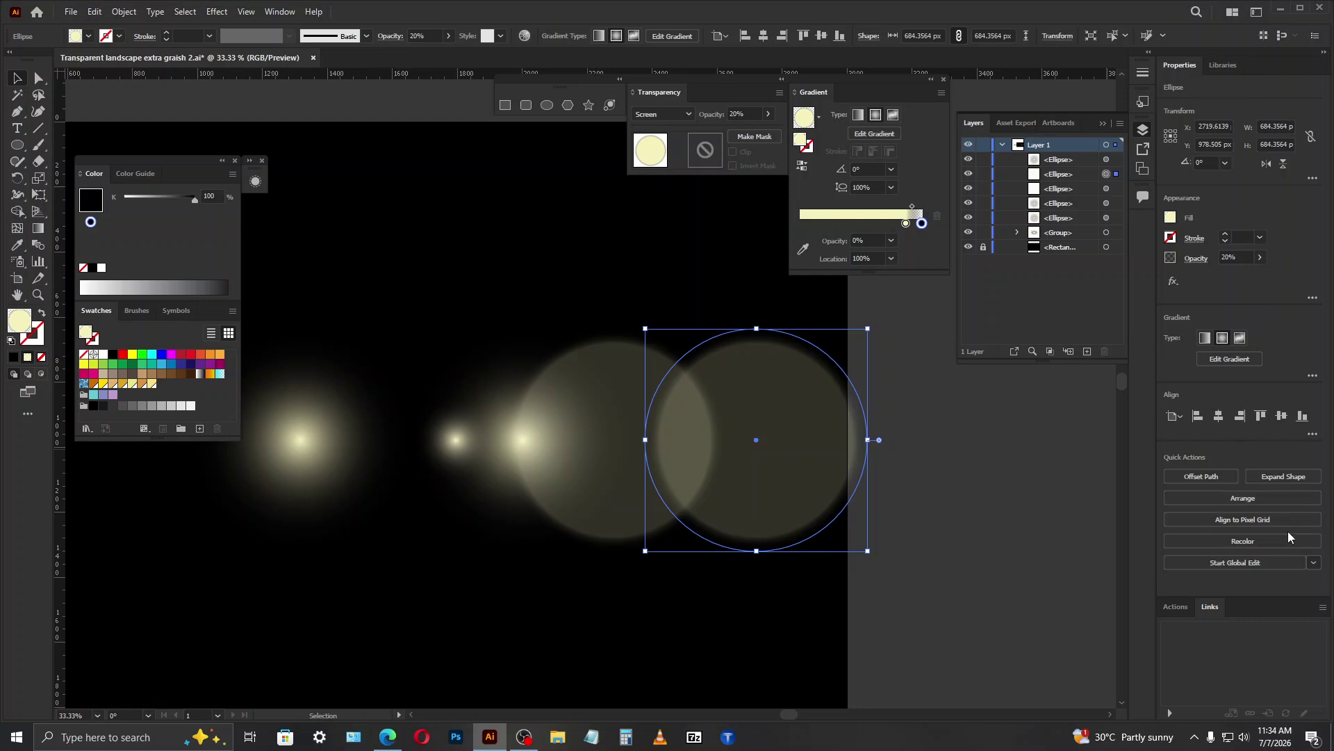
left_click(1241, 541)
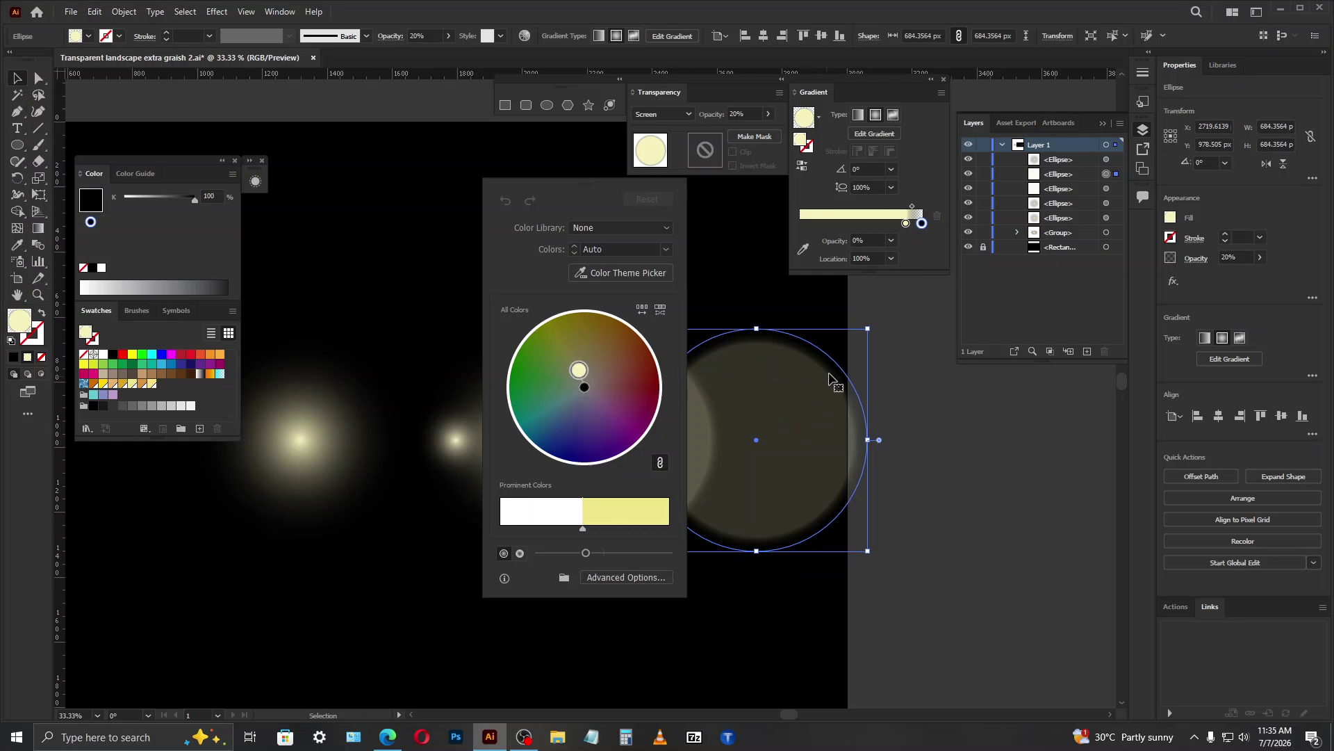
left_click_drag(582, 375, 629, 366)
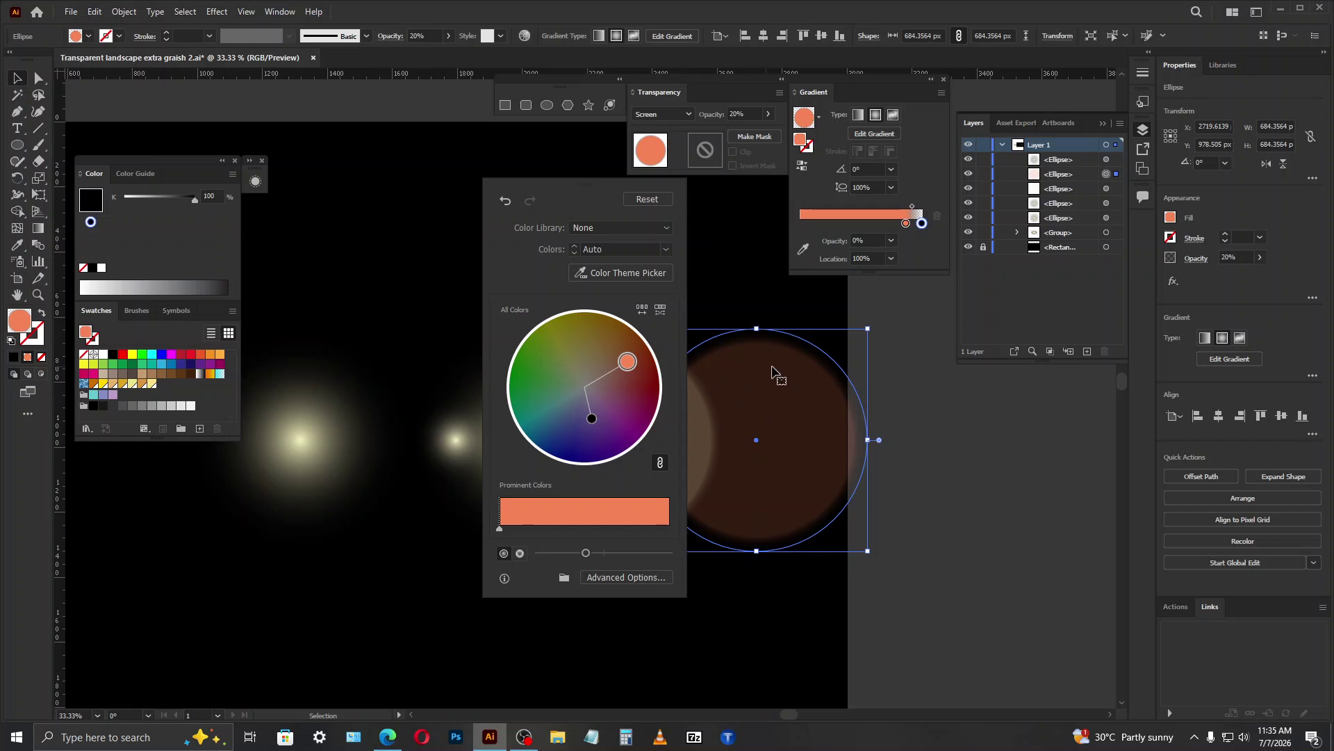
left_click_drag(586, 554, 668, 554)
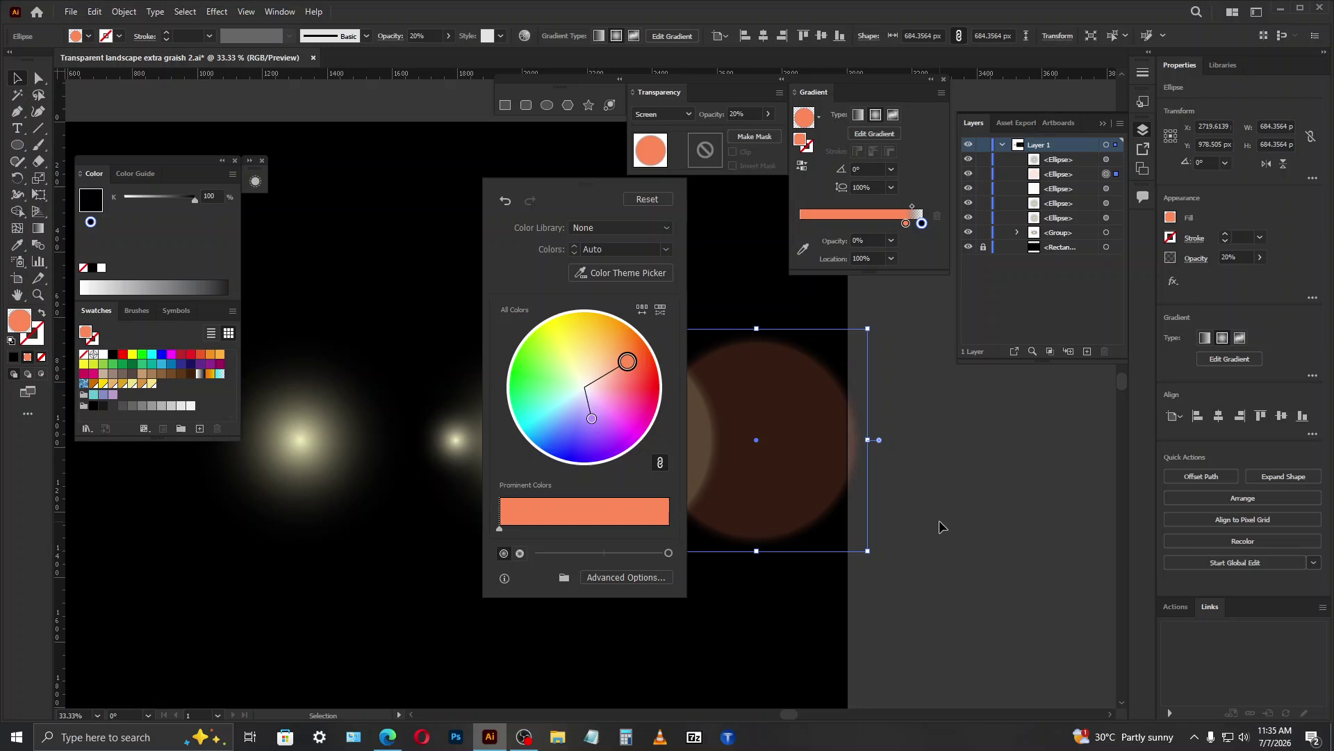
left_click(939, 521)
Step: Try the Color Dodge blending mode on the orange disc and undo it
left_click(849, 457)
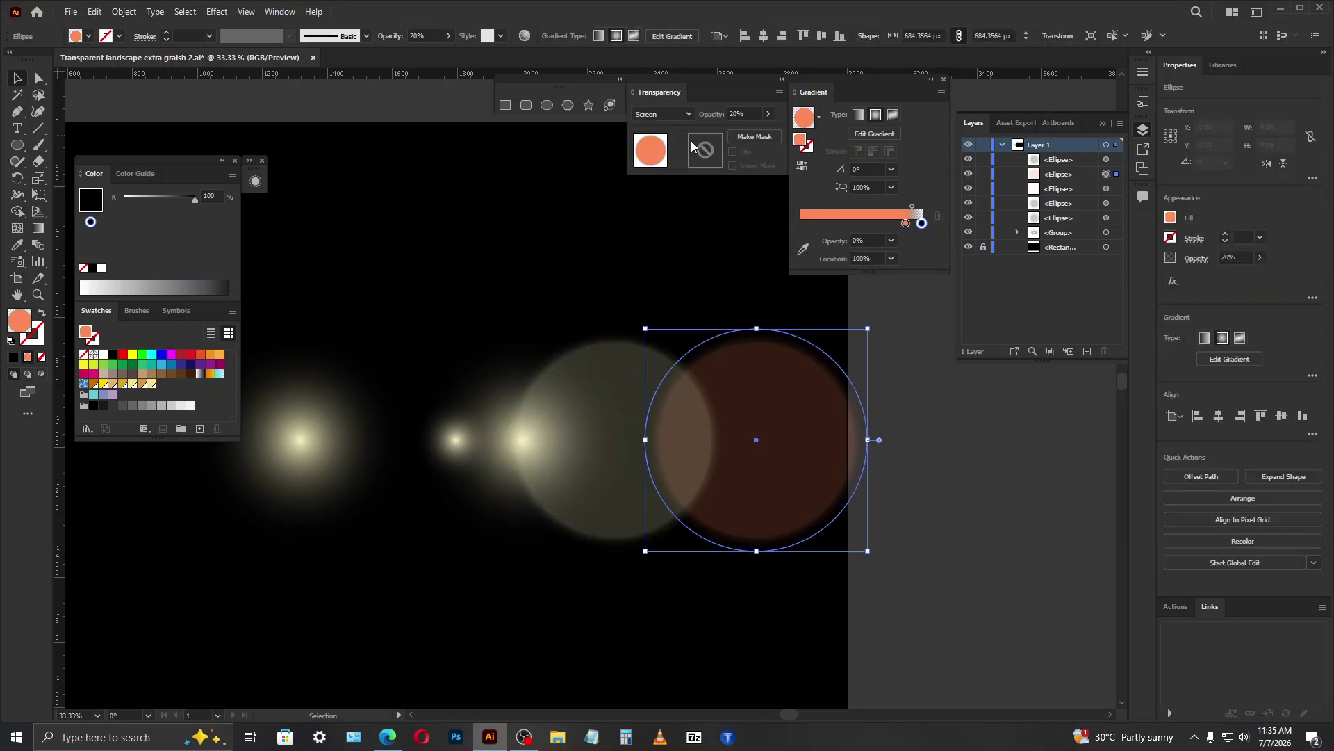
left_click(663, 114)
left_click(683, 229)
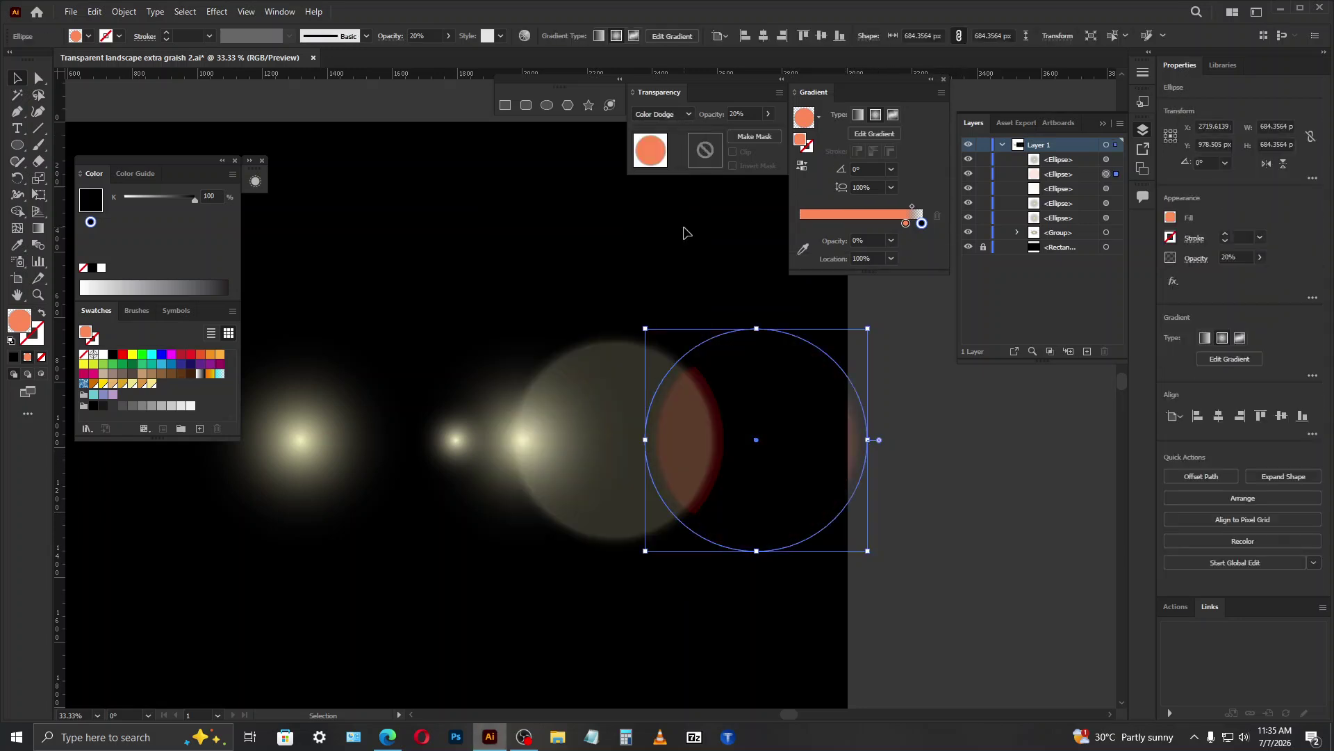
left_click(976, 475)
key("ctrl+z")
Step: Scale the orange disc to about half size around its centre and place a copy over the glows left of the large pale disc
left_click(896, 466)
left_click(822, 436)
left_click_drag(756, 328, 756, 384)
left_click_drag(787, 456, 530, 438)
left_click(705, 303)
scroll(769, 512, "down", 3)
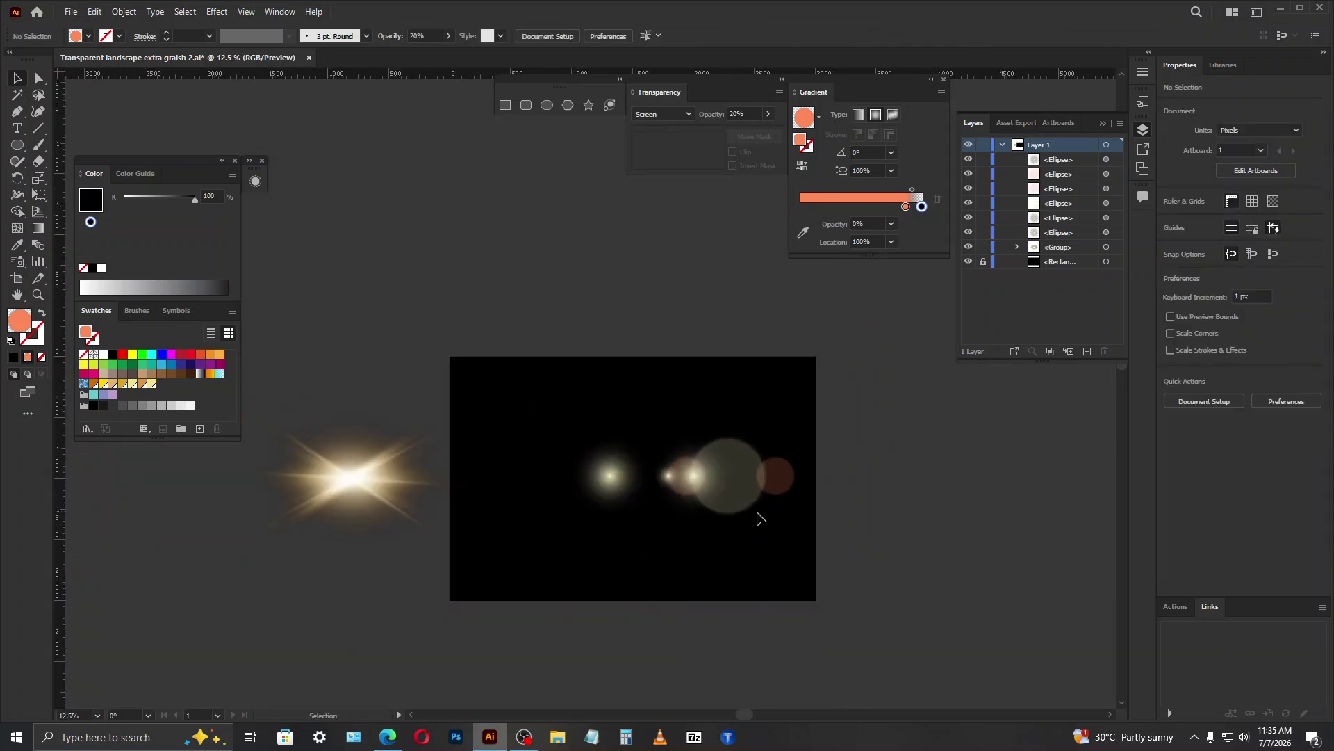
scroll(748, 522, "up", 1)
scroll(723, 513, "up", 2)
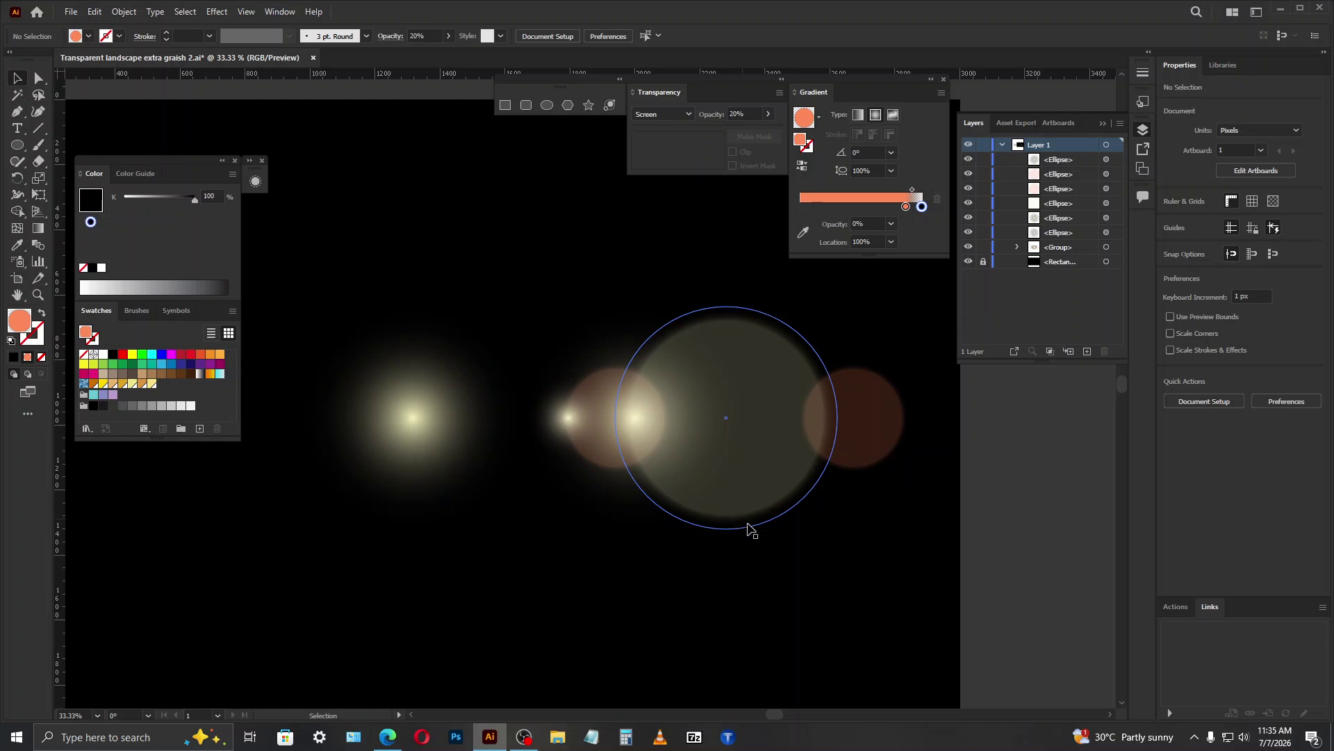
Step: Scale the smallest yellow glow circle down around its centre to about 162.5 px wide
left_click(564, 403)
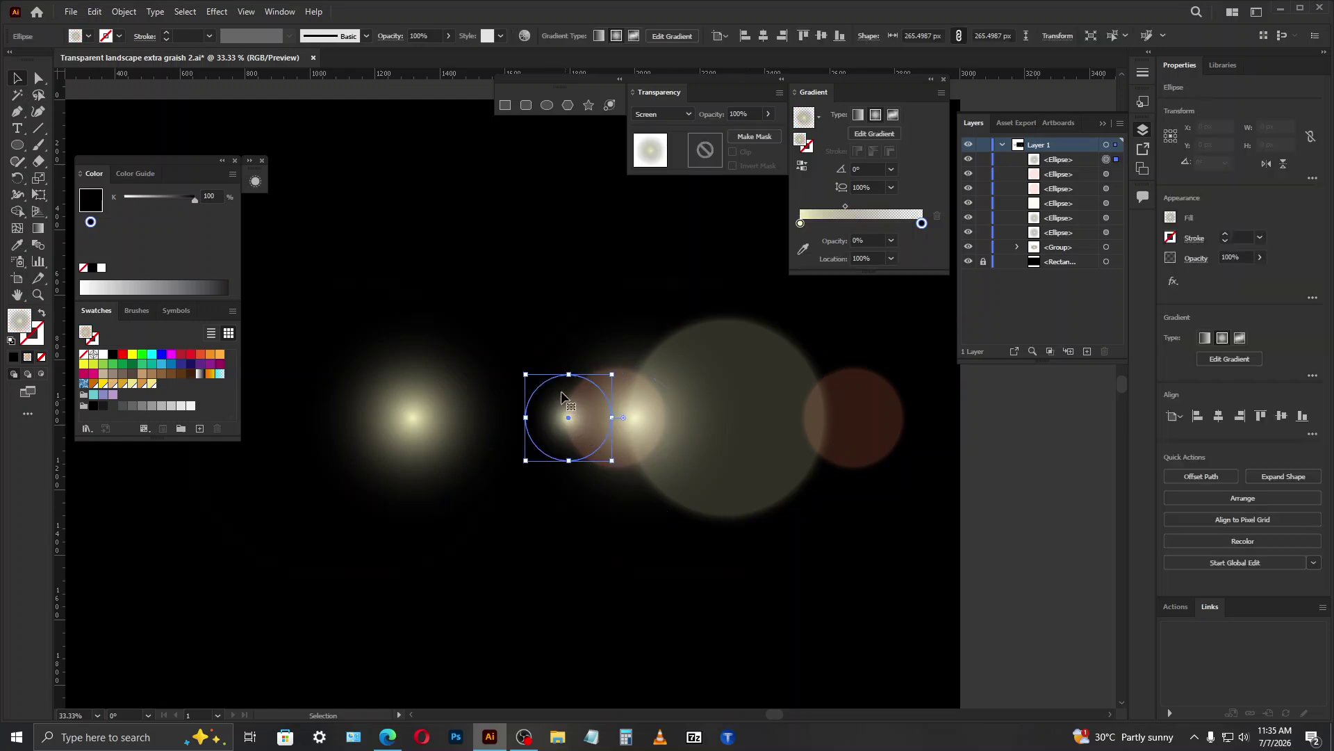
scroll(563, 401, "up", 1)
left_click_drag(635, 360, 612, 388)
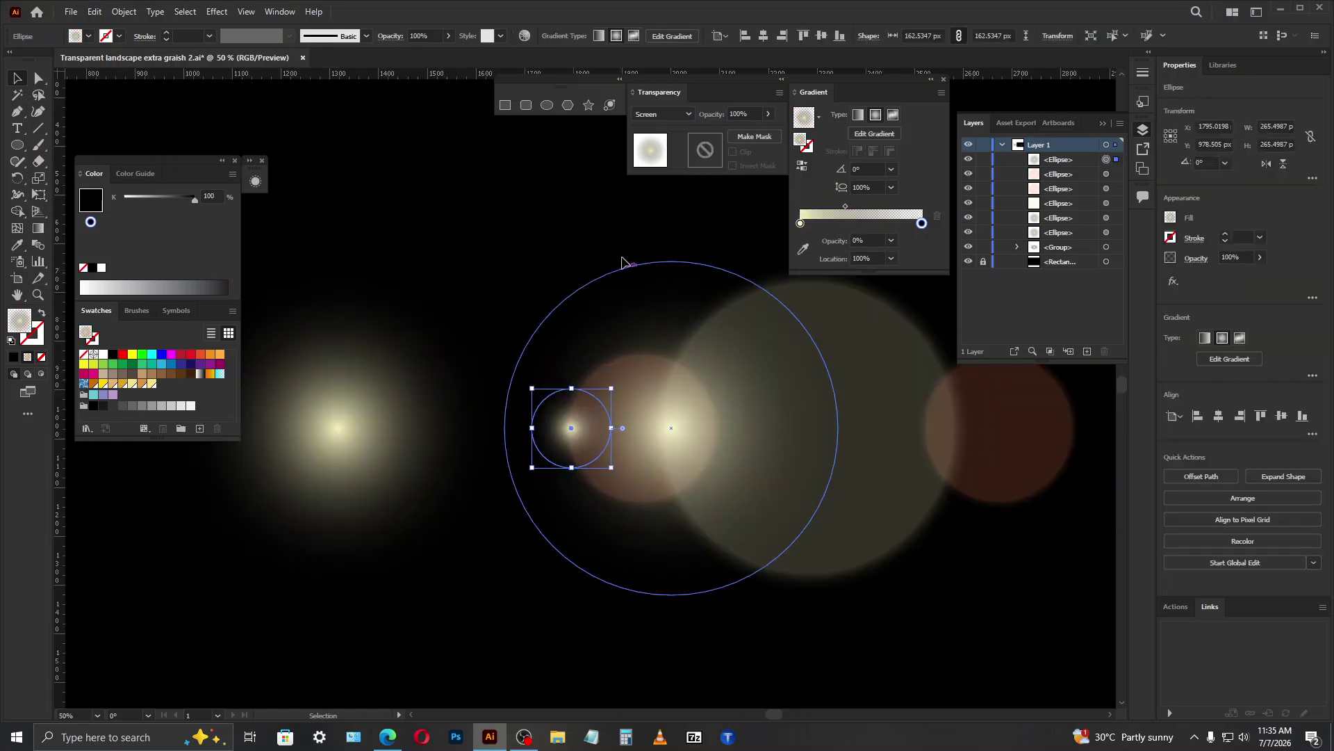
key("ctrl+shift+a")
scroll(719, 531, "down", 3)
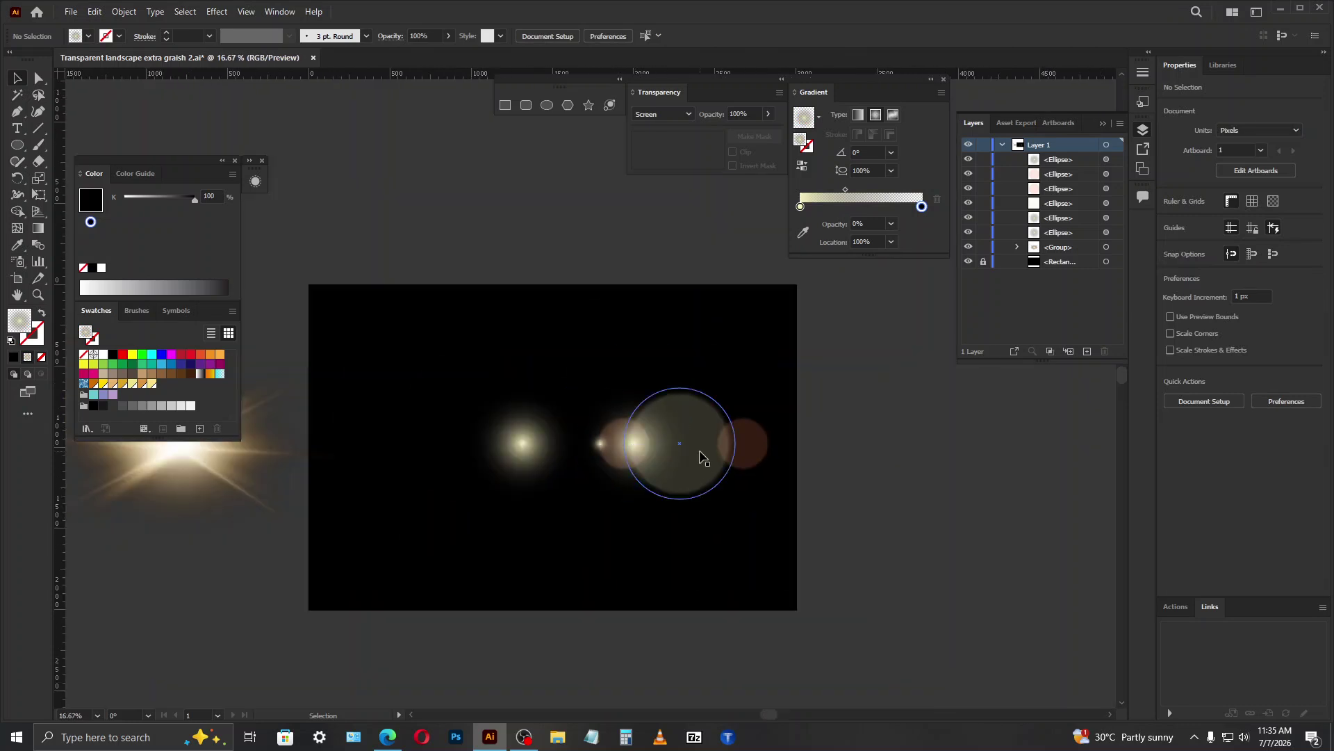
Step: Duplicate the leftmost yellow glow circle to the right beyond the orange disc and reverse the copy's radial gradient
left_click_drag(513, 457, 858, 446)
scroll(804, 449, "up", 3)
scroll(784, 476, "down", 2)
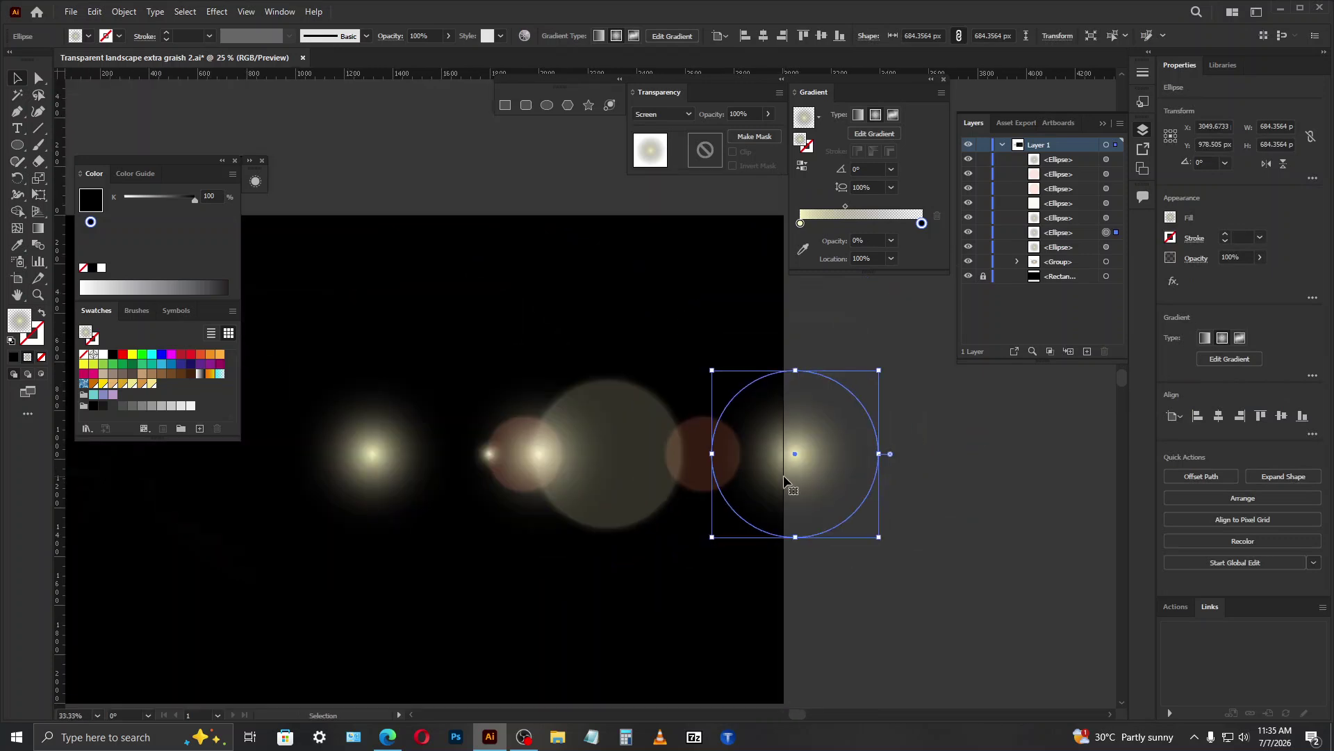
scroll(890, 468, "up", 1)
scroll(761, 468, "down", 1)
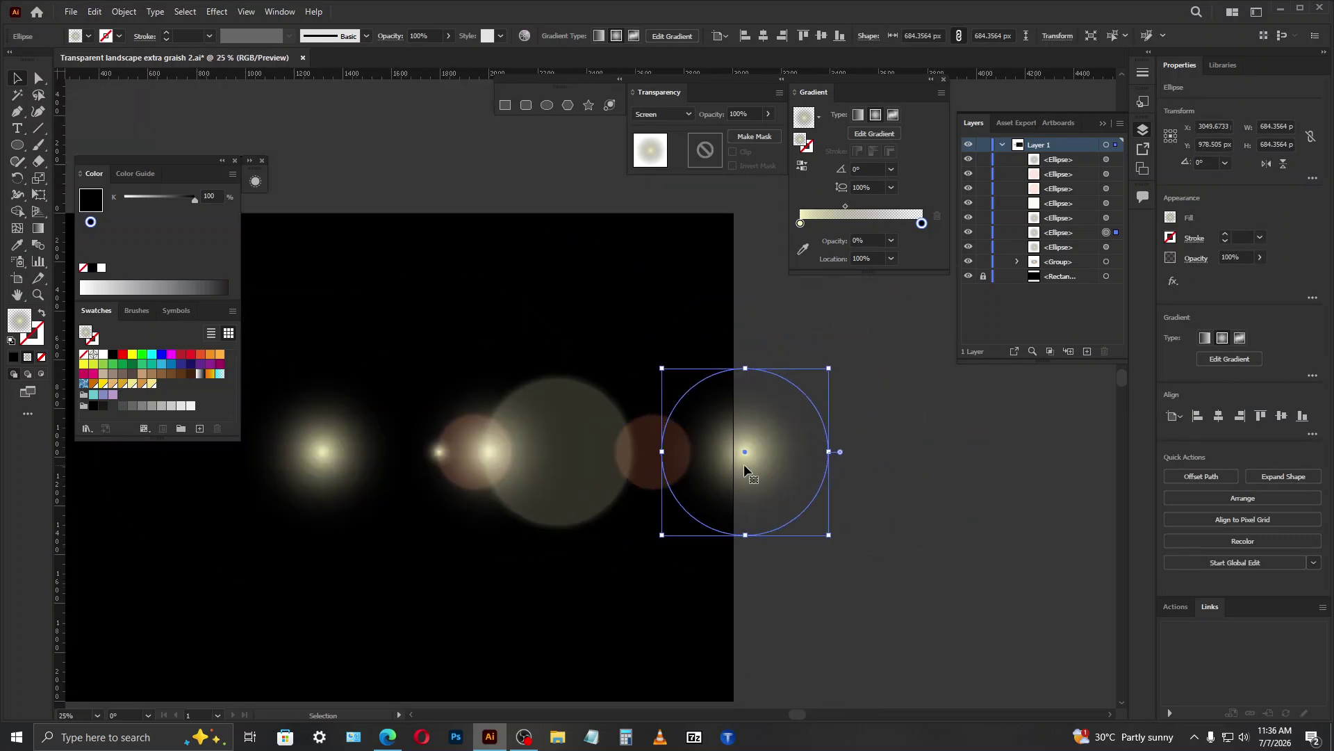
left_click(801, 169)
scroll(790, 428, "up", 1)
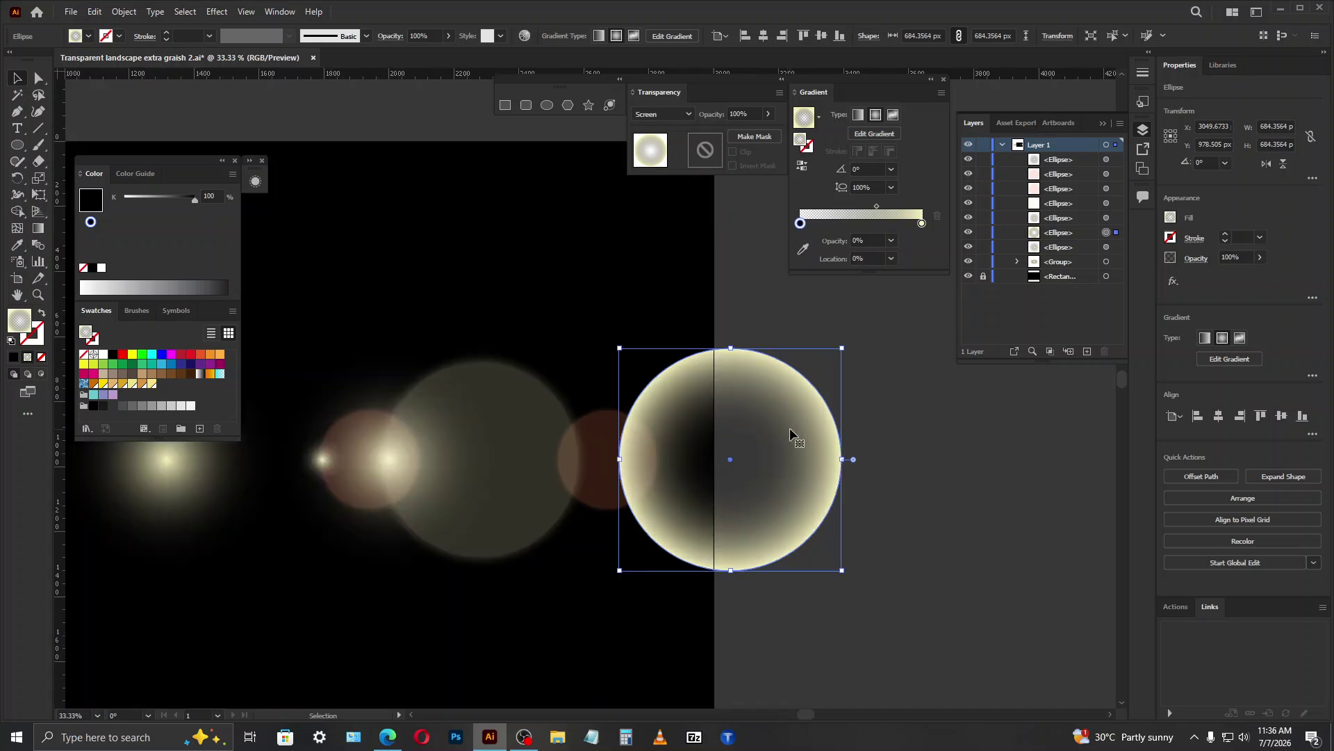
Step: Shift the reversed gradient's focal point to the circle's left side and enlarge the gradient beyond the circle's outline
key("g")
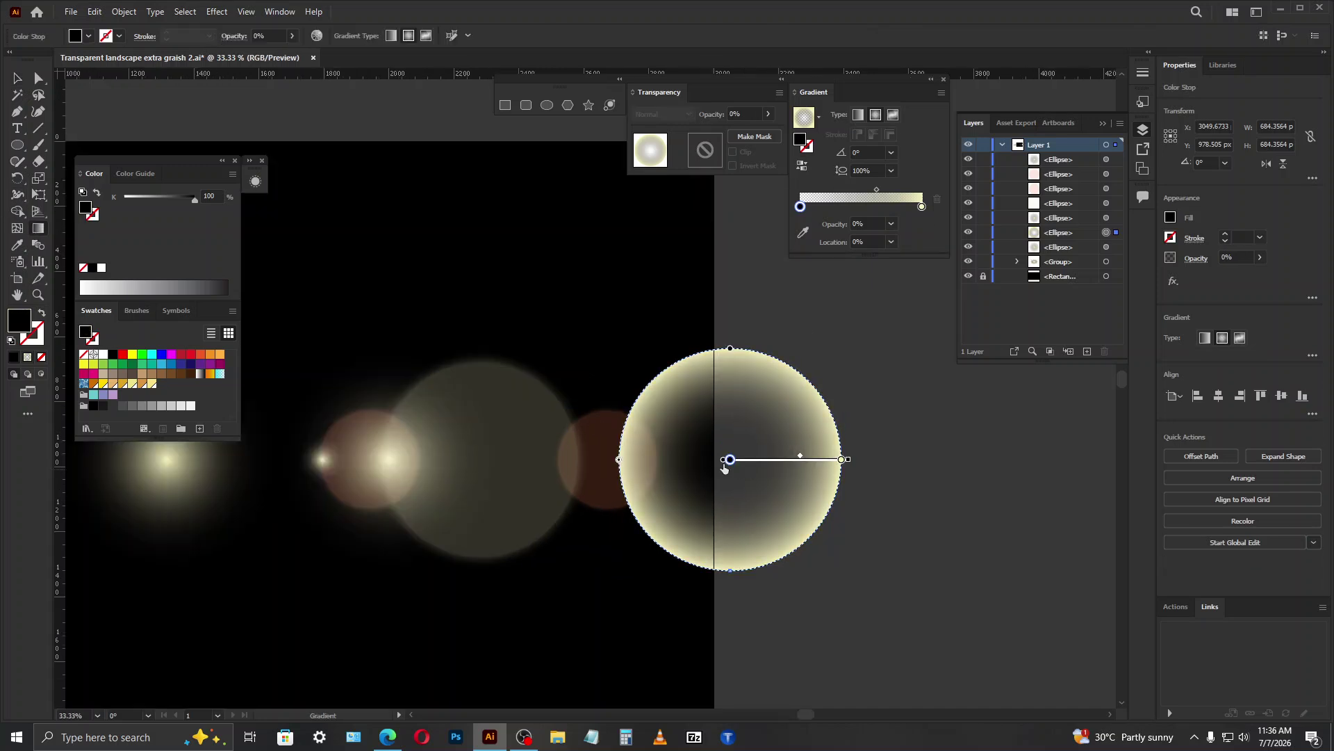
left_click_drag(723, 460, 629, 465)
key("v")
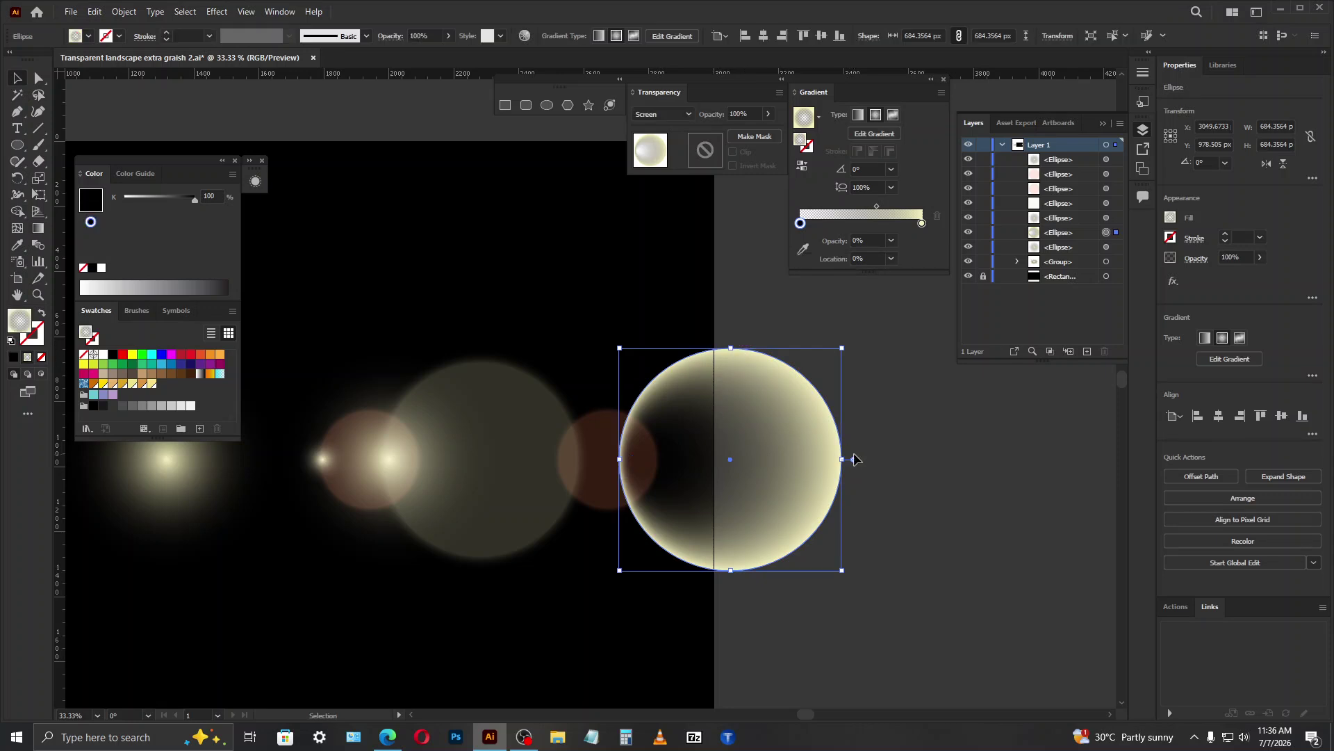
key("g")
left_click_drag(849, 461, 886, 465)
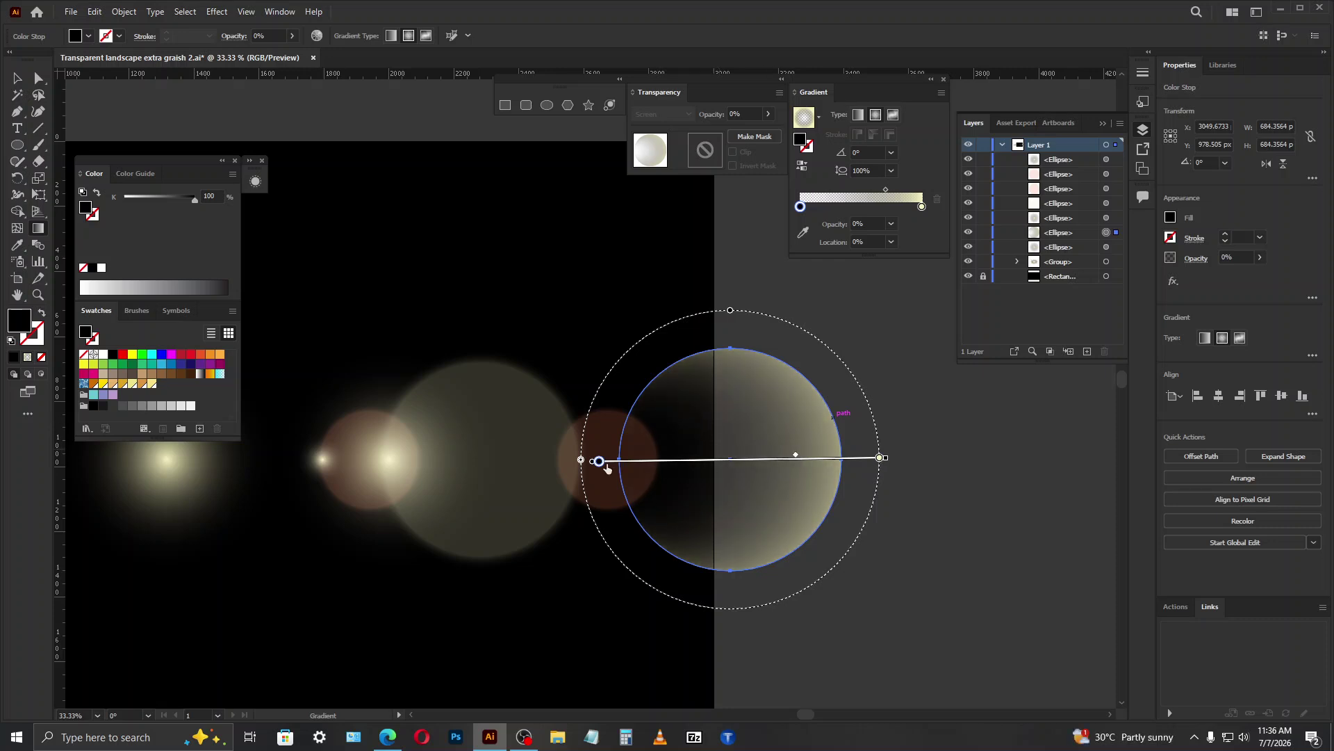
Step: Shape a crescent glow by moving the transparent stop to about 49.5%, stretching the gradient's aspect ratio to about 127% and shrinking it slightly
left_click_drag(599, 461, 690, 460)
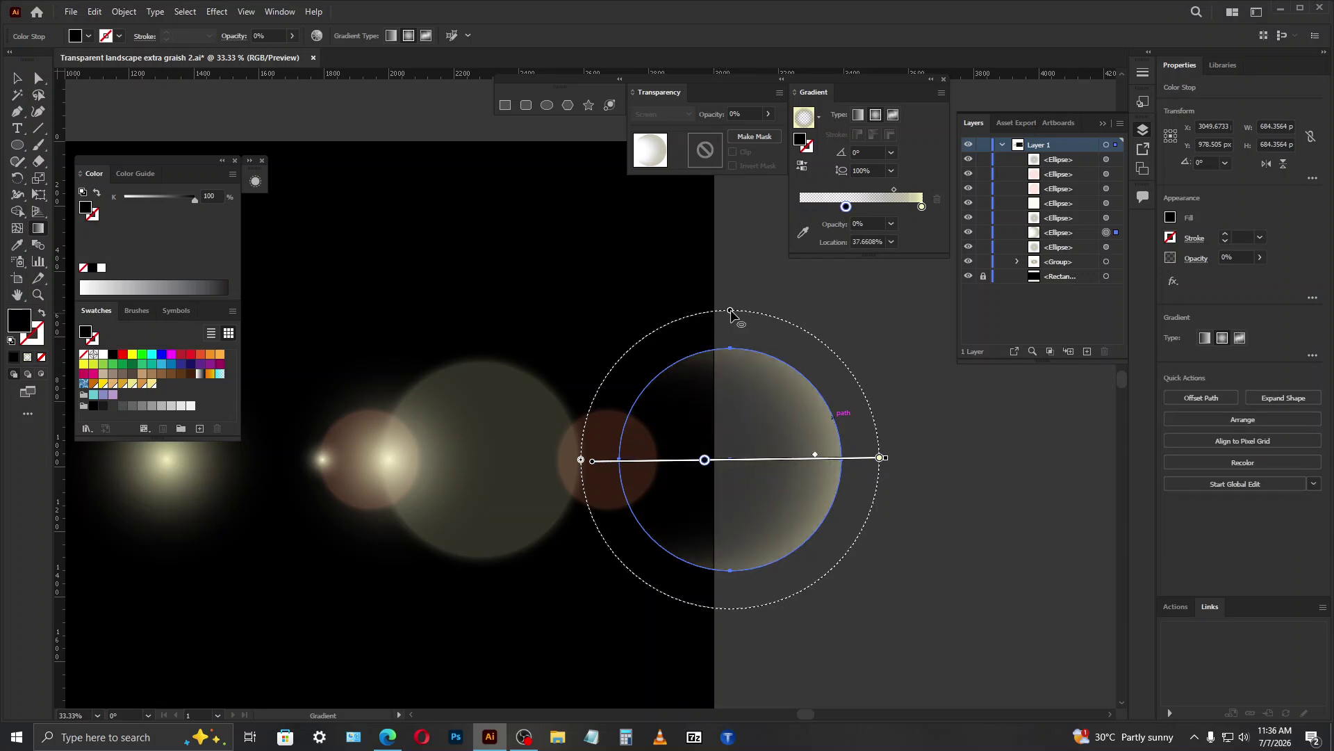
left_click_drag(731, 314, 742, 252)
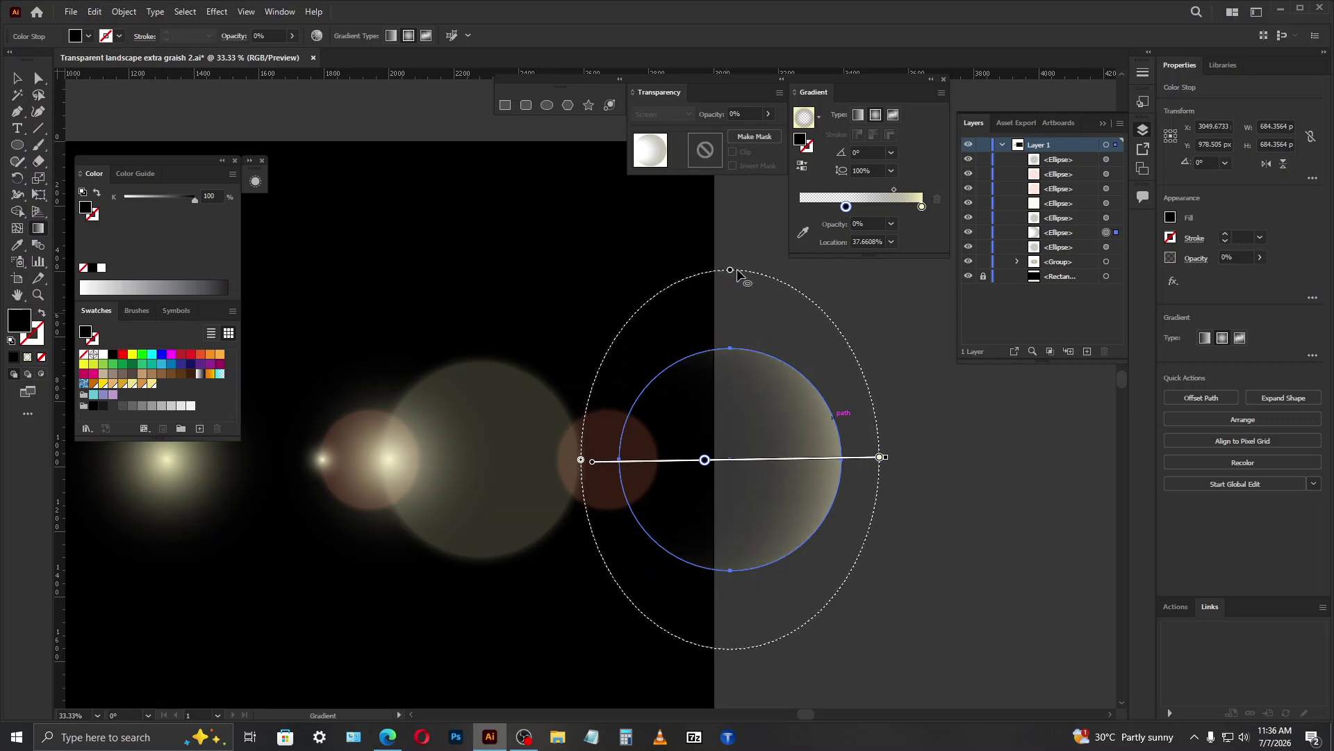
left_click_drag(879, 456, 861, 456)
left_click_drag(705, 460, 738, 460)
key("v")
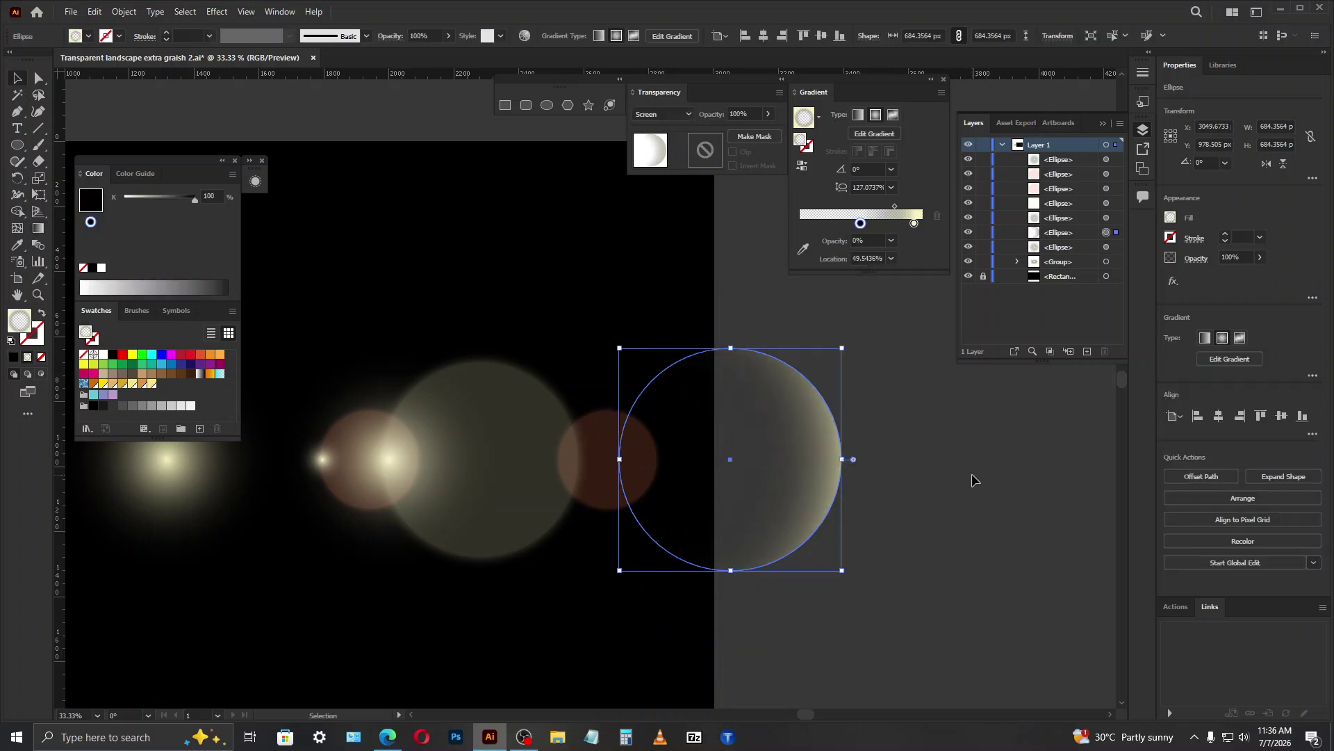
Step: Move the crescent glow circle left along the horizontal line so it is roughly centred on the smallest glow
left_click(966, 538)
scroll(965, 538, "down", 2)
scroll(949, 545, "up", 2)
left_click_drag(824, 499, 418, 493)
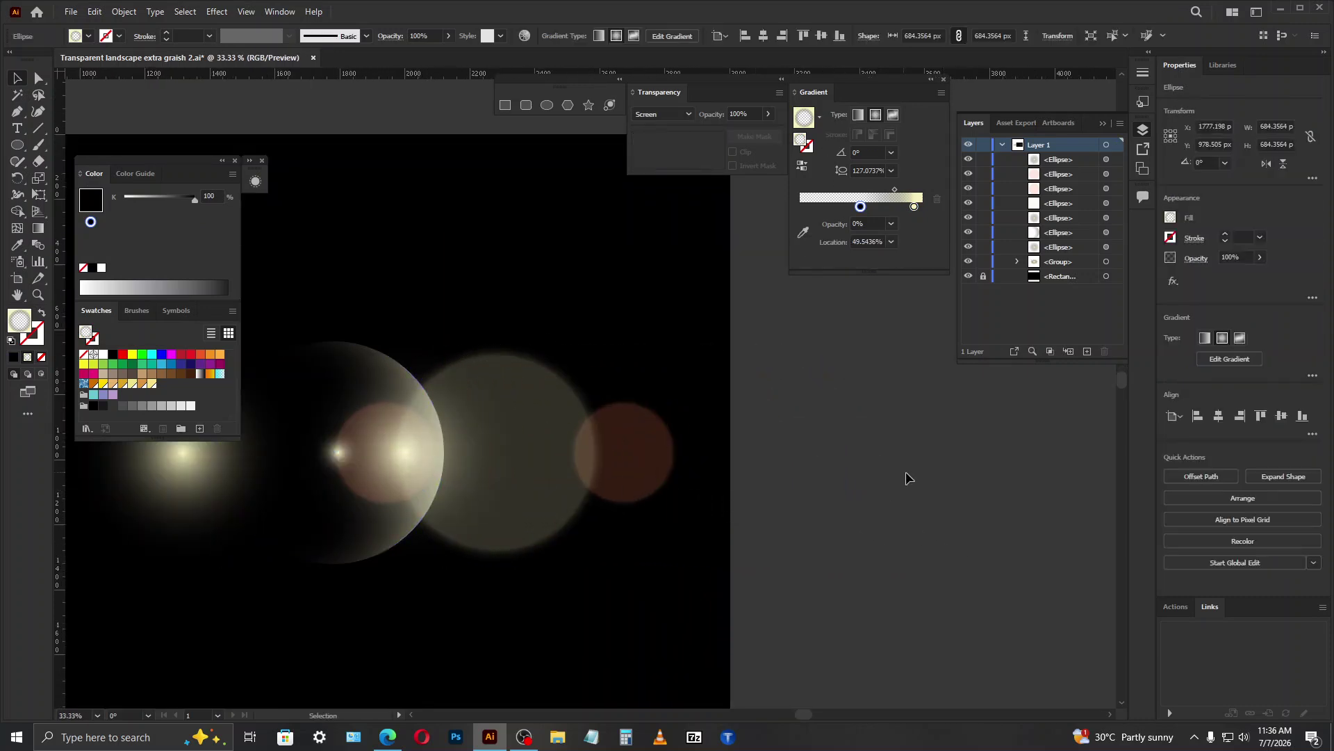
scroll(837, 513, "down", 3)
scroll(757, 531, "up", 1)
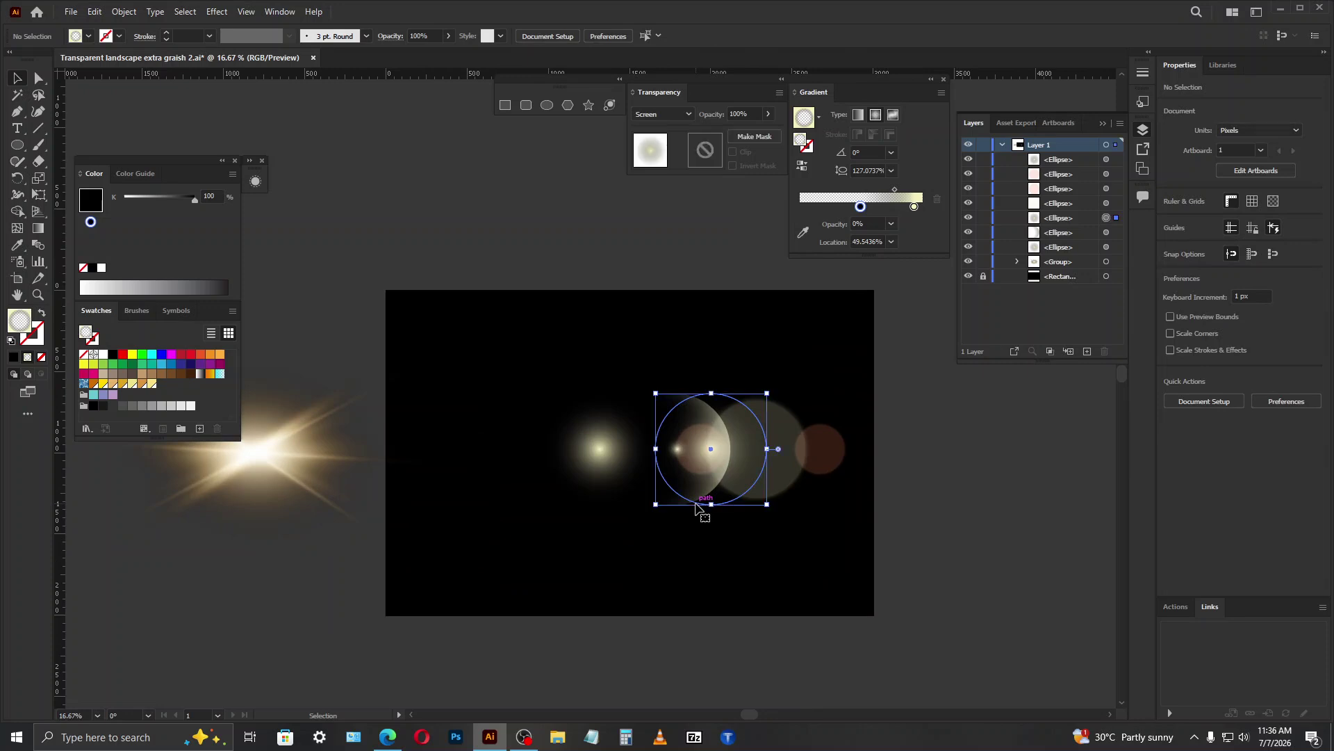
Step: Scale the crescent glow circle up to about 984 px around its centre and move it horizontally to the artboard's left edge
left_click(702, 522)
left_click(682, 506)
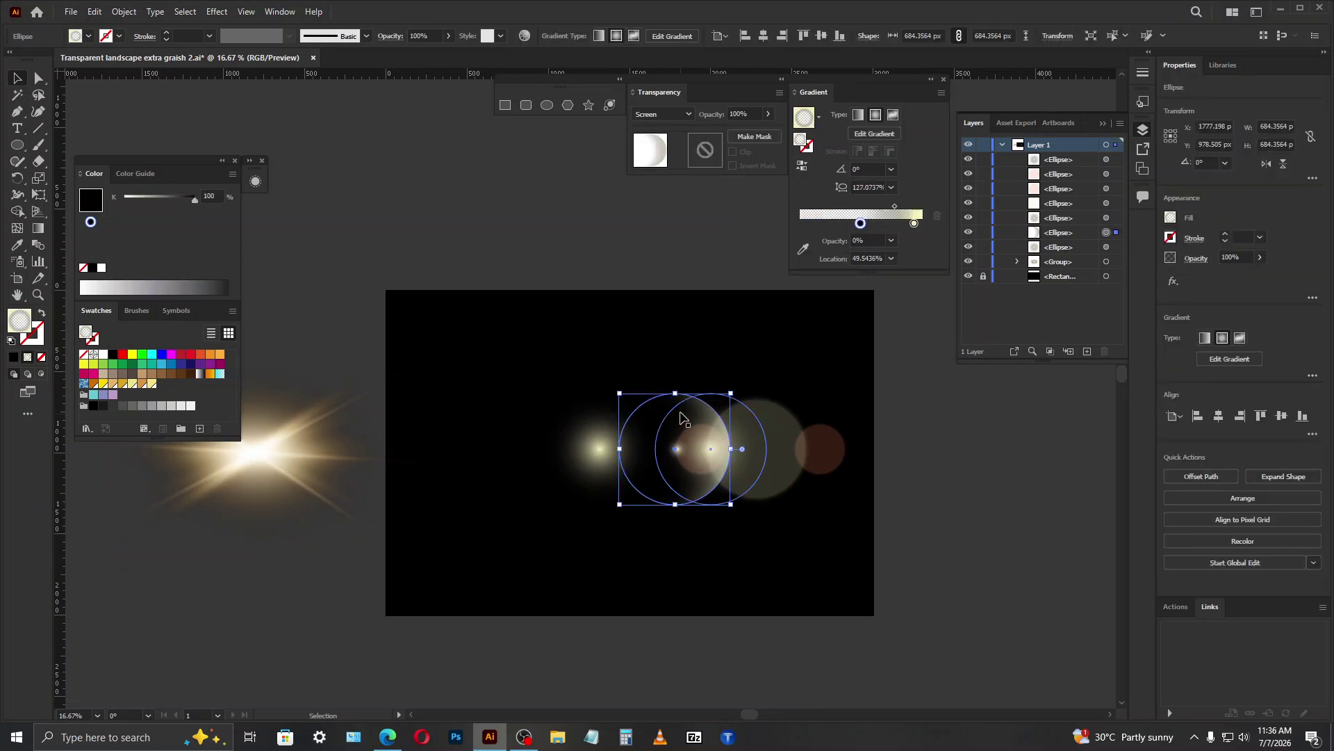
left_click_drag(676, 394, 675, 369)
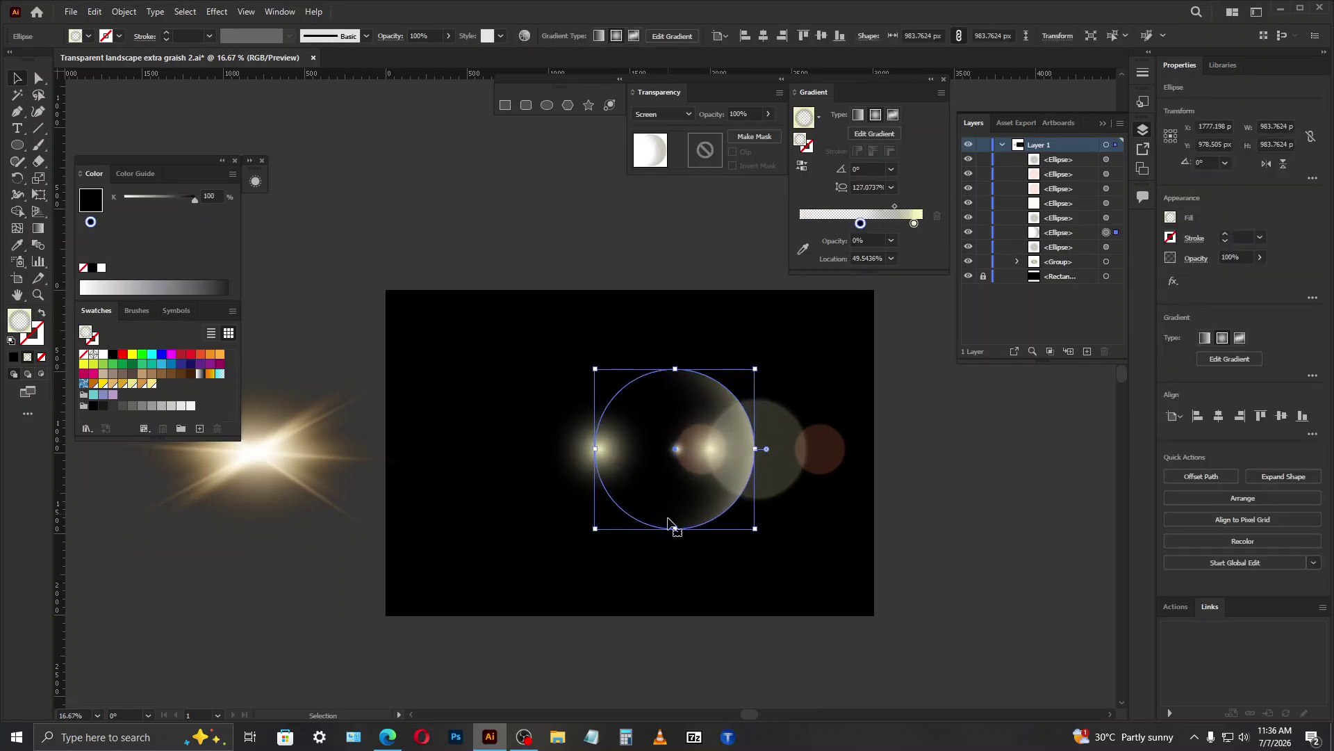
left_click_drag(607, 526, 526, 510)
left_click(688, 521)
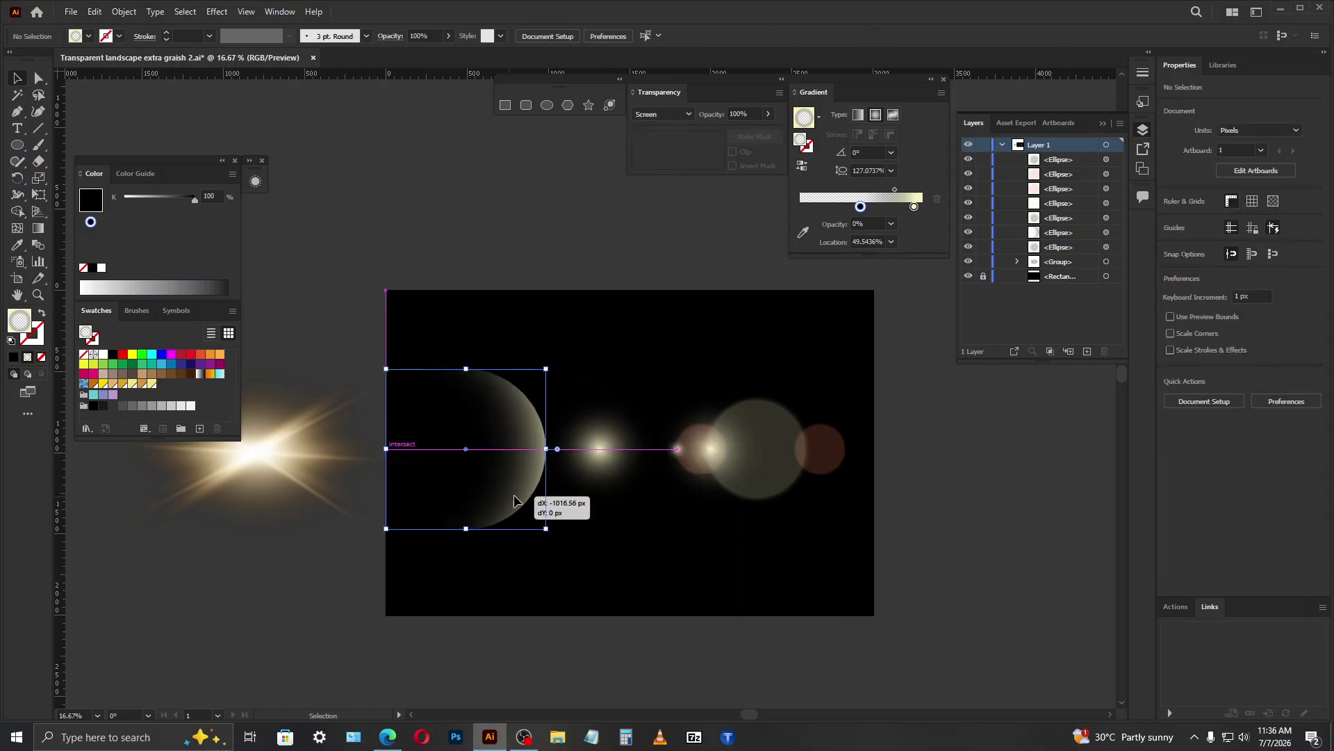
Step: Duplicate the leftmost yellow glow circle a short distance right, between it and the smallest glow
left_click_drag(596, 477, 652, 488)
scroll(658, 415, "up", 2)
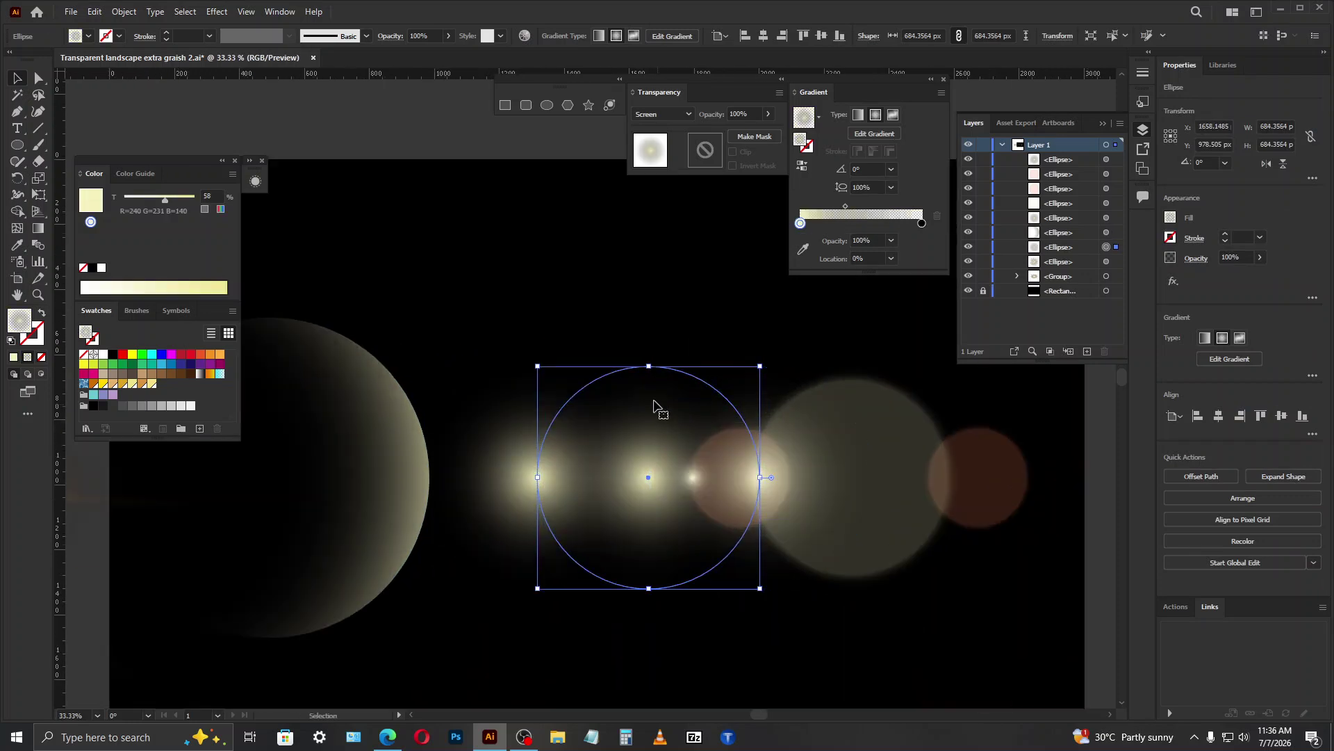
Step: Scale the duplicated yellow glow circle down around its centre to less than half its size
left_click_drag(649, 366, 649, 428)
left_click(693, 572)
scroll(694, 572, "down", 2)
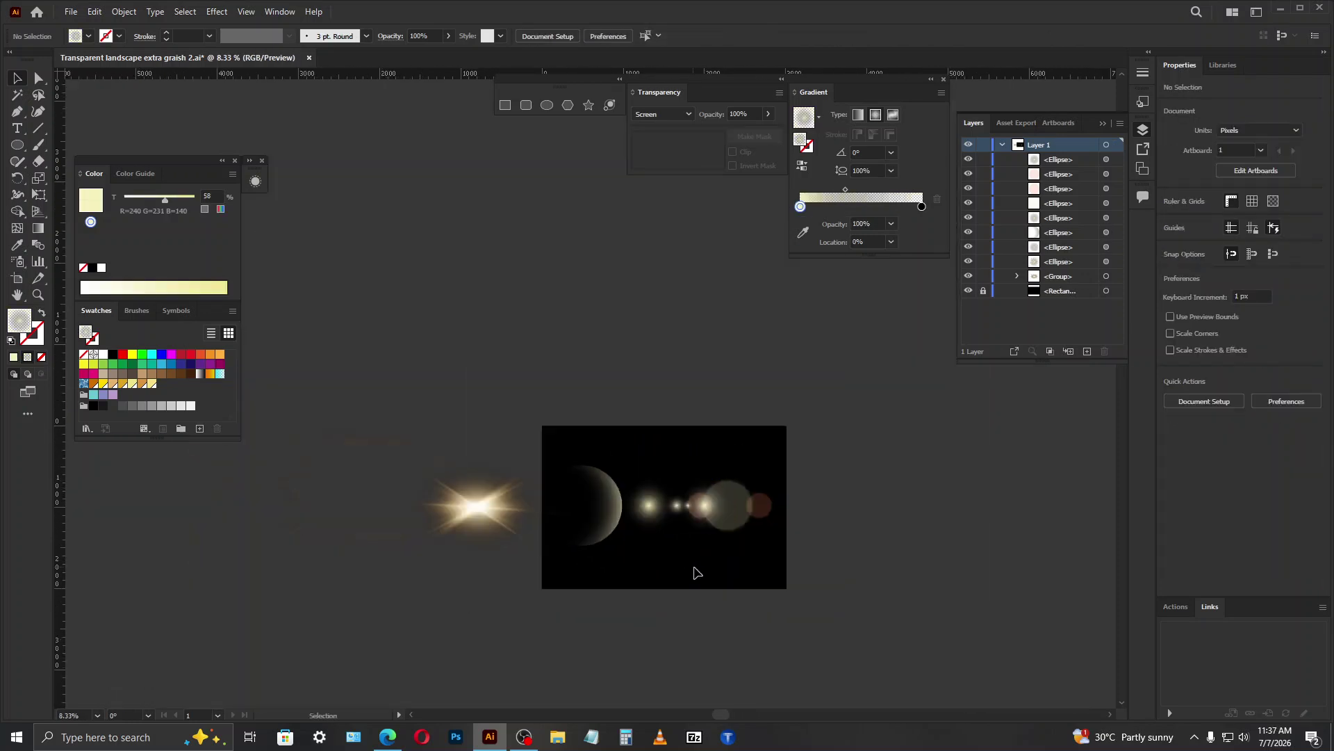
Step: Move the crescent glow circle right along the row so it surrounds the leftmost yellow glow
scroll(717, 564, "up", 1)
mouse_move(495, 499)
left_mouse_down()
mouse_move(617, 499)
mouse_move(495, 499)
left_mouse_up()
left_click(900, 363)
Step: Group all the glow circles, discs and the crescent of the flare row together
left_click_drag(900, 363, 526, 576)
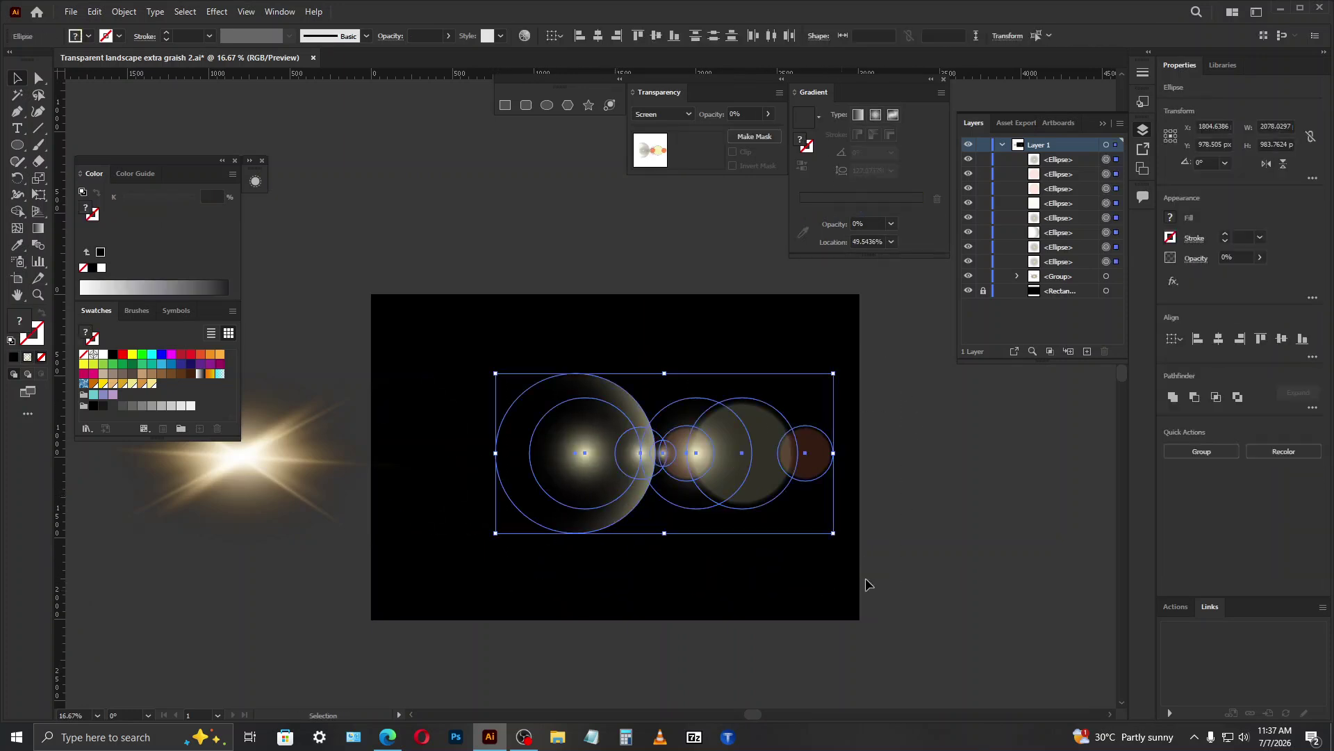
left_click(1201, 452)
left_click(846, 602)
Step: Recolor the flare row group with a slightly brighter pale yellow and a softer orange using the color wheel
left_click(794, 493)
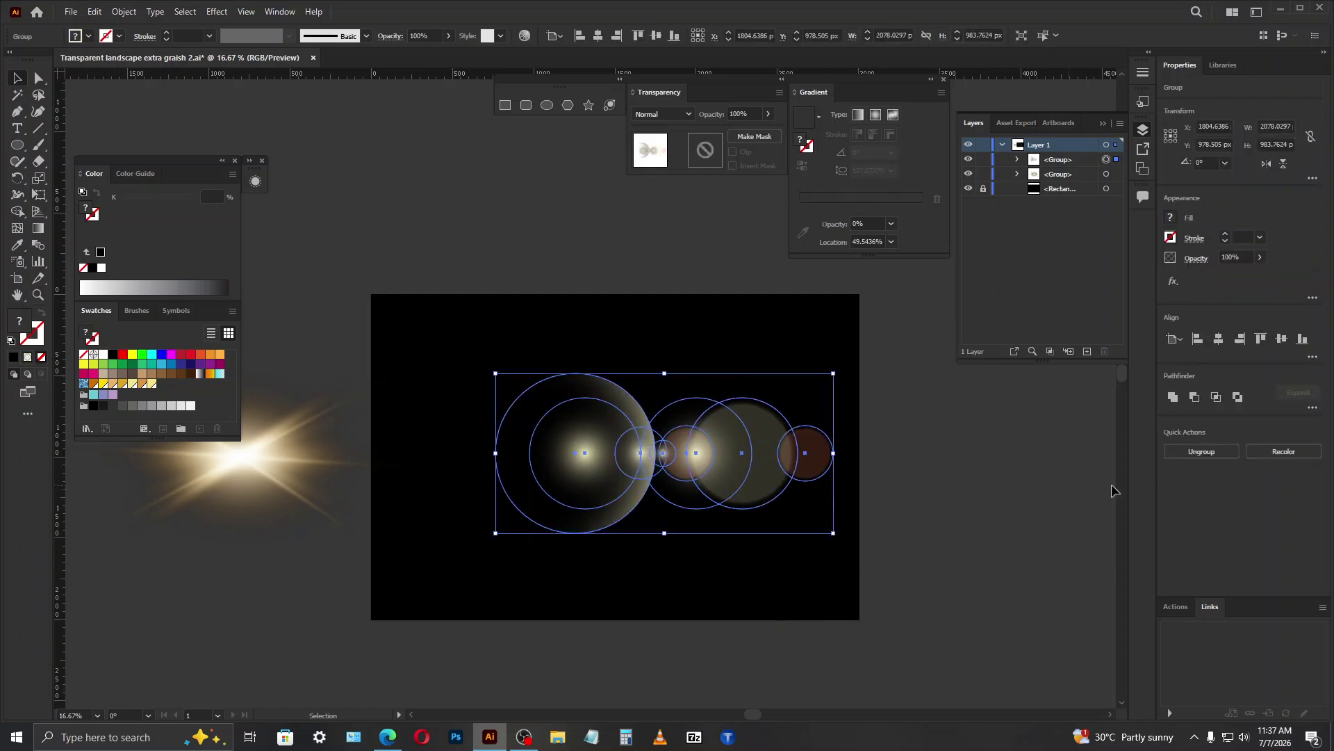
left_click(1283, 452)
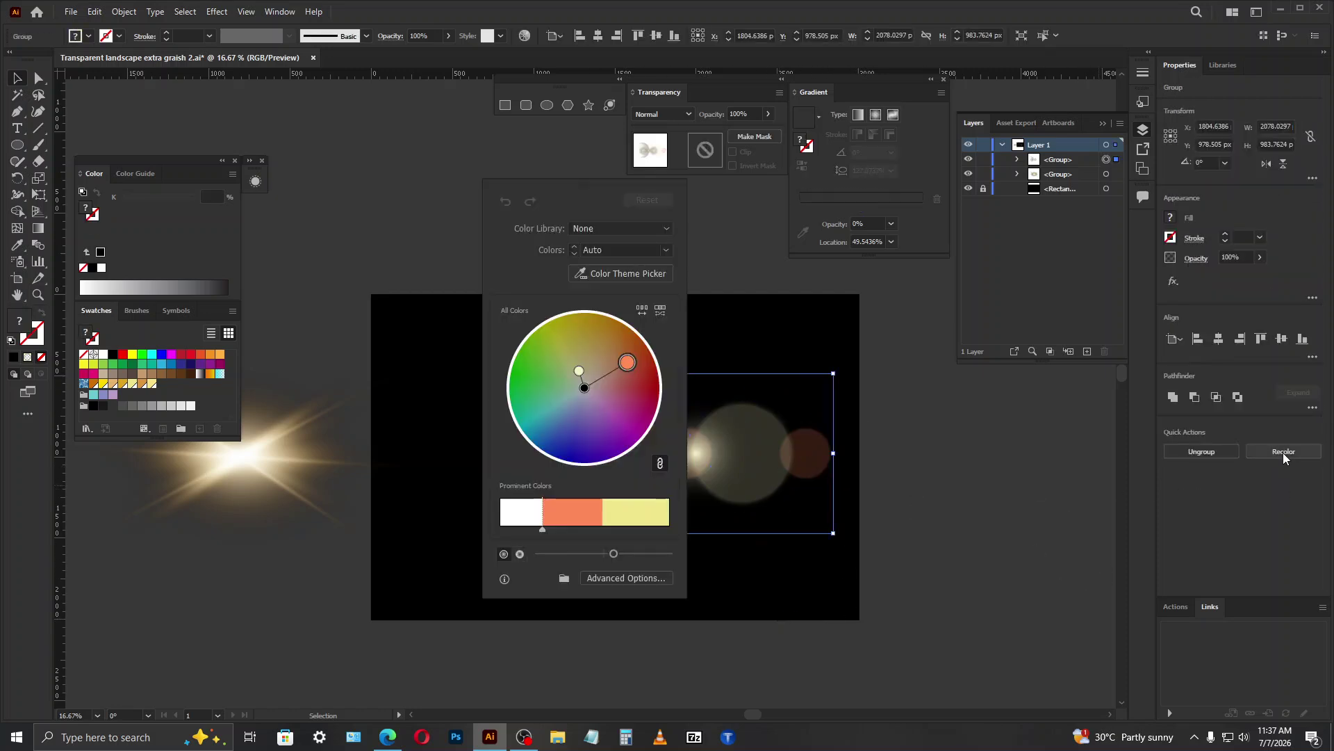
left_click_drag(577, 185, 415, 188)
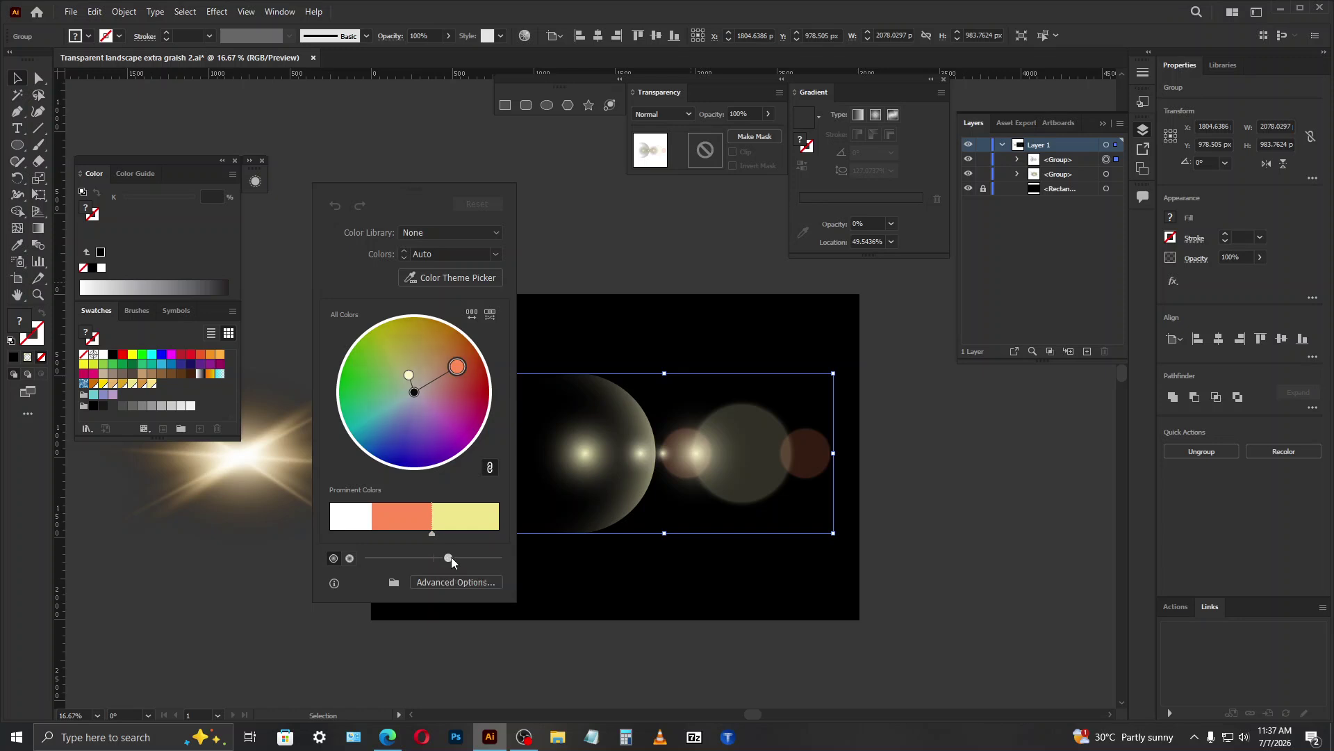
left_click_drag(449, 557, 460, 558)
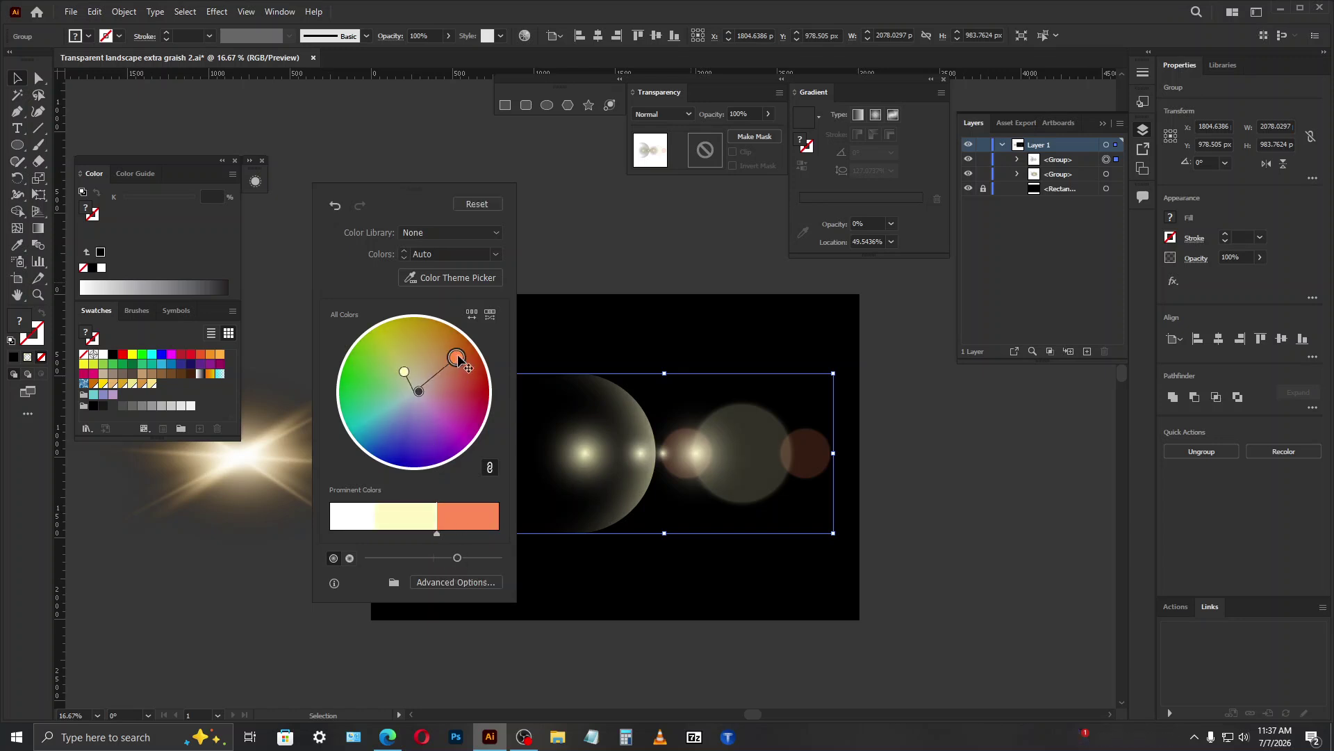
mouse_move(460, 350)
left_mouse_down()
mouse_move(485, 405)
mouse_move(467, 355)
mouse_move(454, 367)
left_mouse_up()
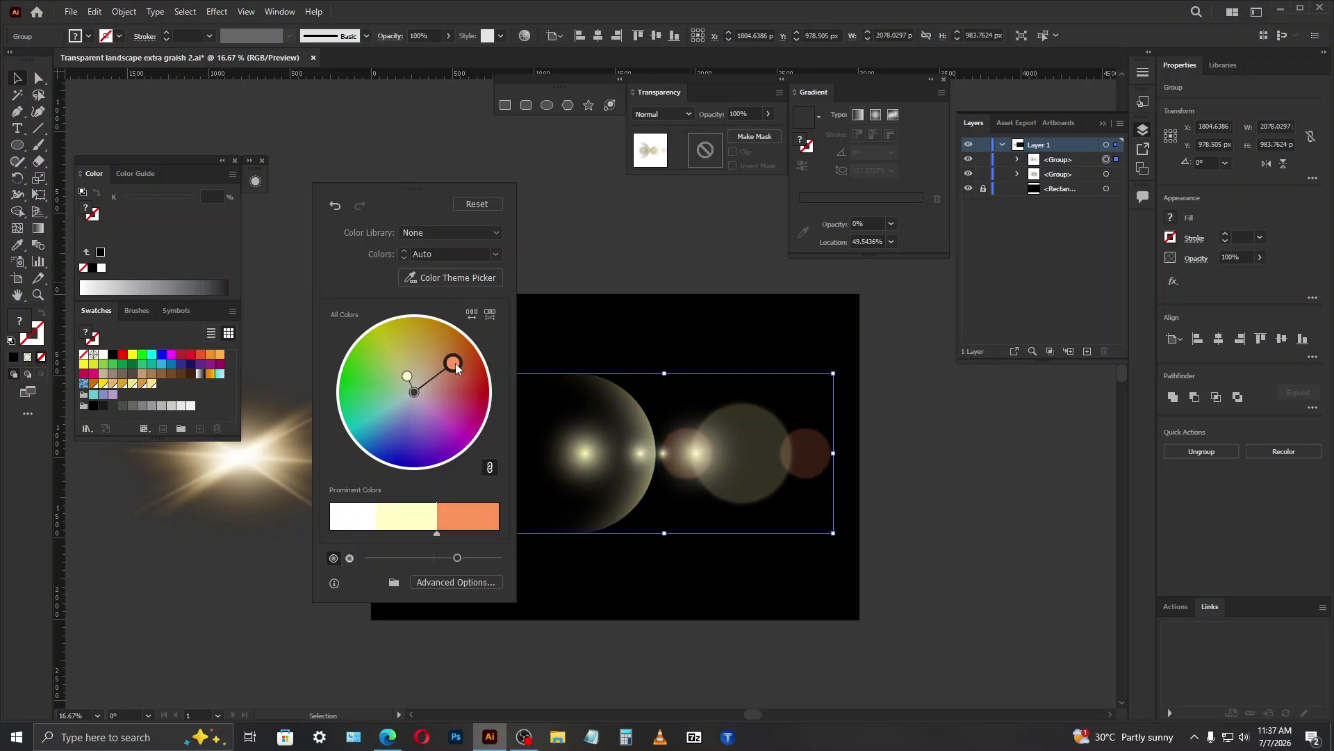
left_click(1007, 536)
Step: Copy the flare row group and paste the duplicate in front at the same position
scroll(791, 487, "up", 2)
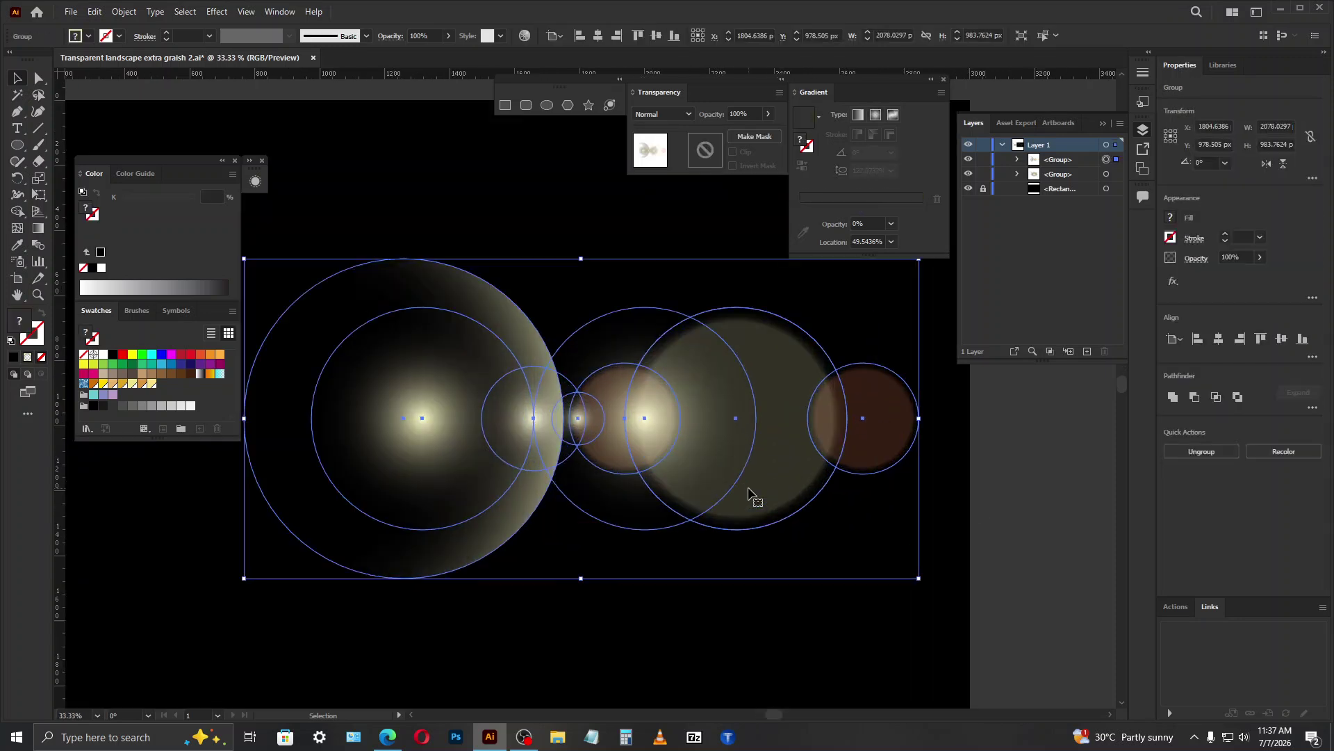
left_click(94, 12)
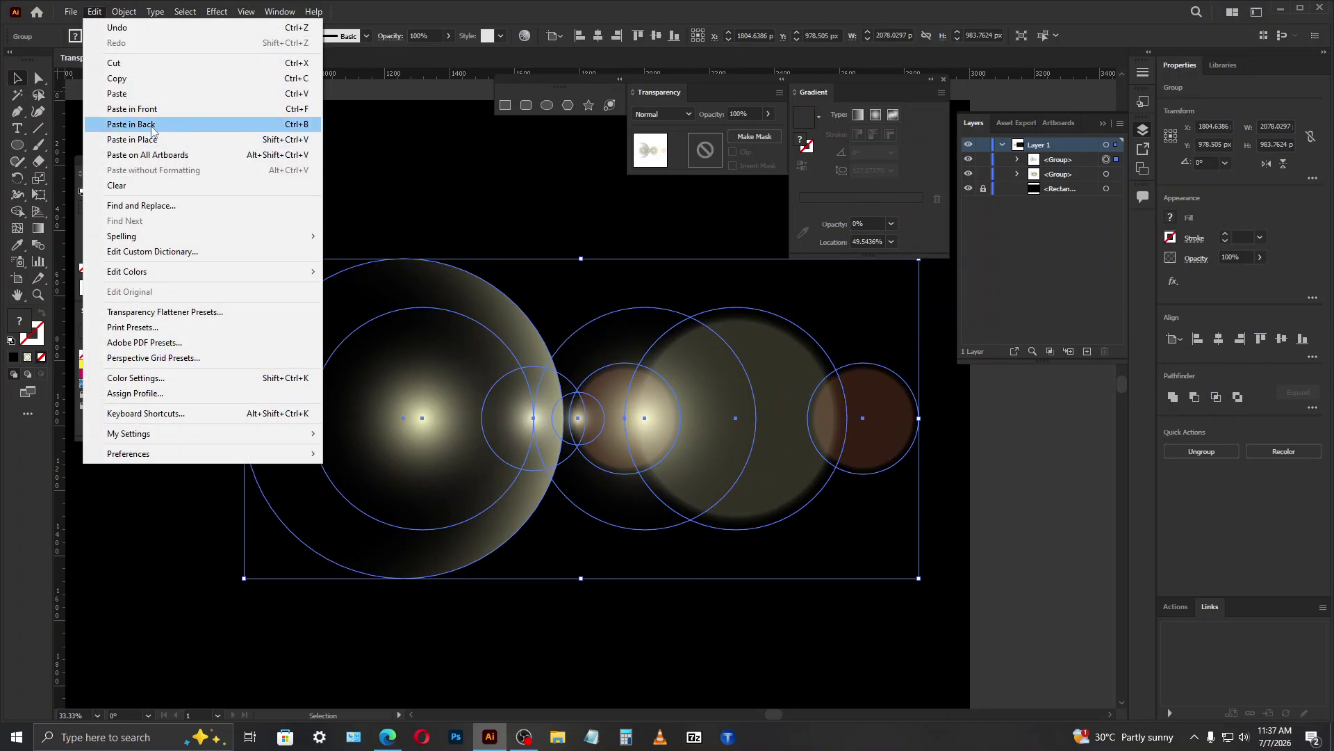
left_click(104, 74)
left_click(95, 11)
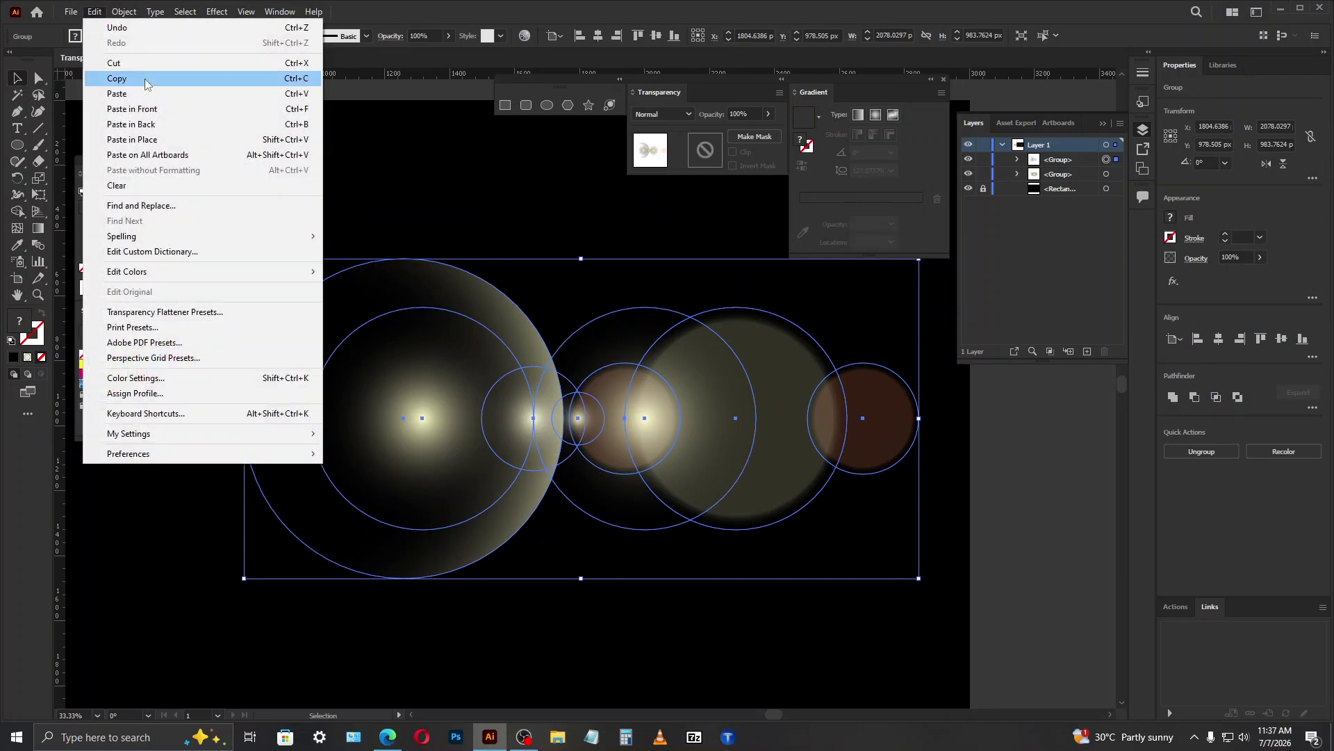
left_click(111, 107)
scroll(730, 554, "down", 2)
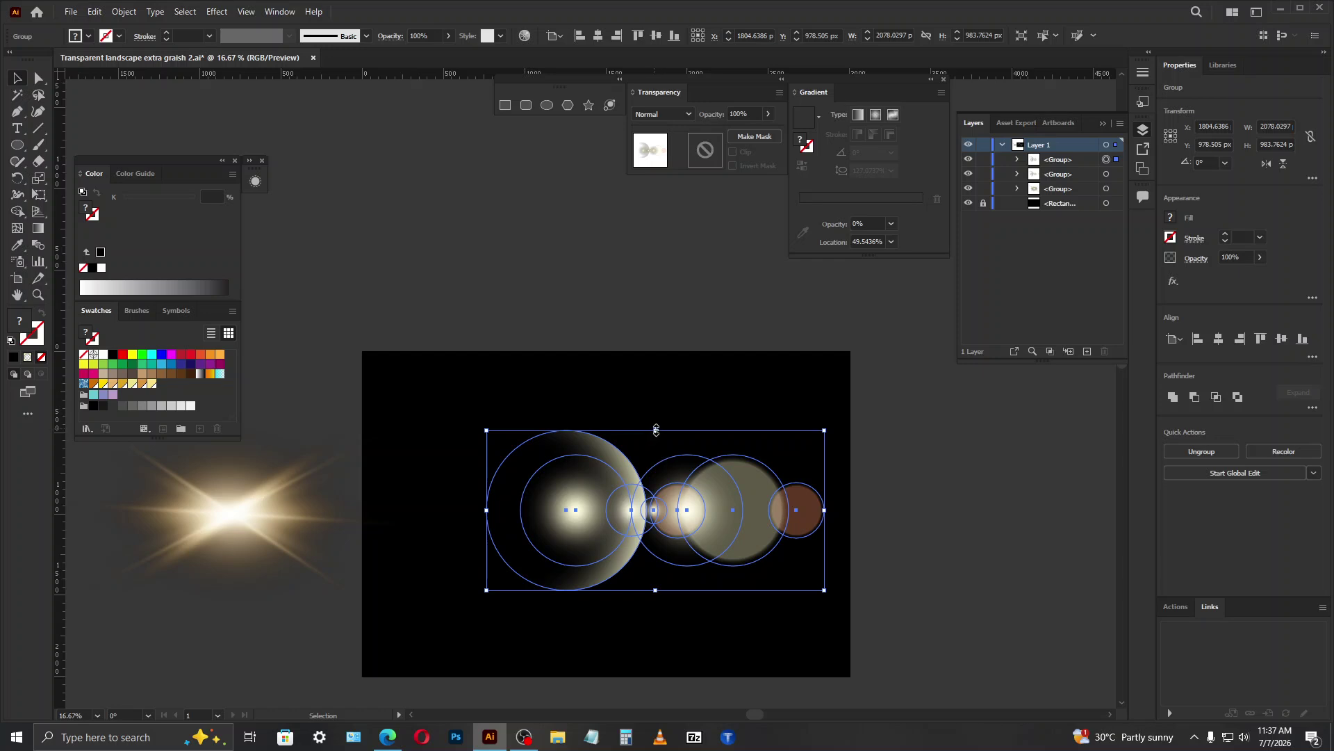
Step: Scale the front copy of the flare row down to about 1225 × 580 px and shift it right along the row
scroll(656, 434, "up", 1)
left_click_drag(656, 432, 740, 434)
left_click(748, 429)
scroll(817, 577, "down", 3)
scroll(793, 512, "up", 2)
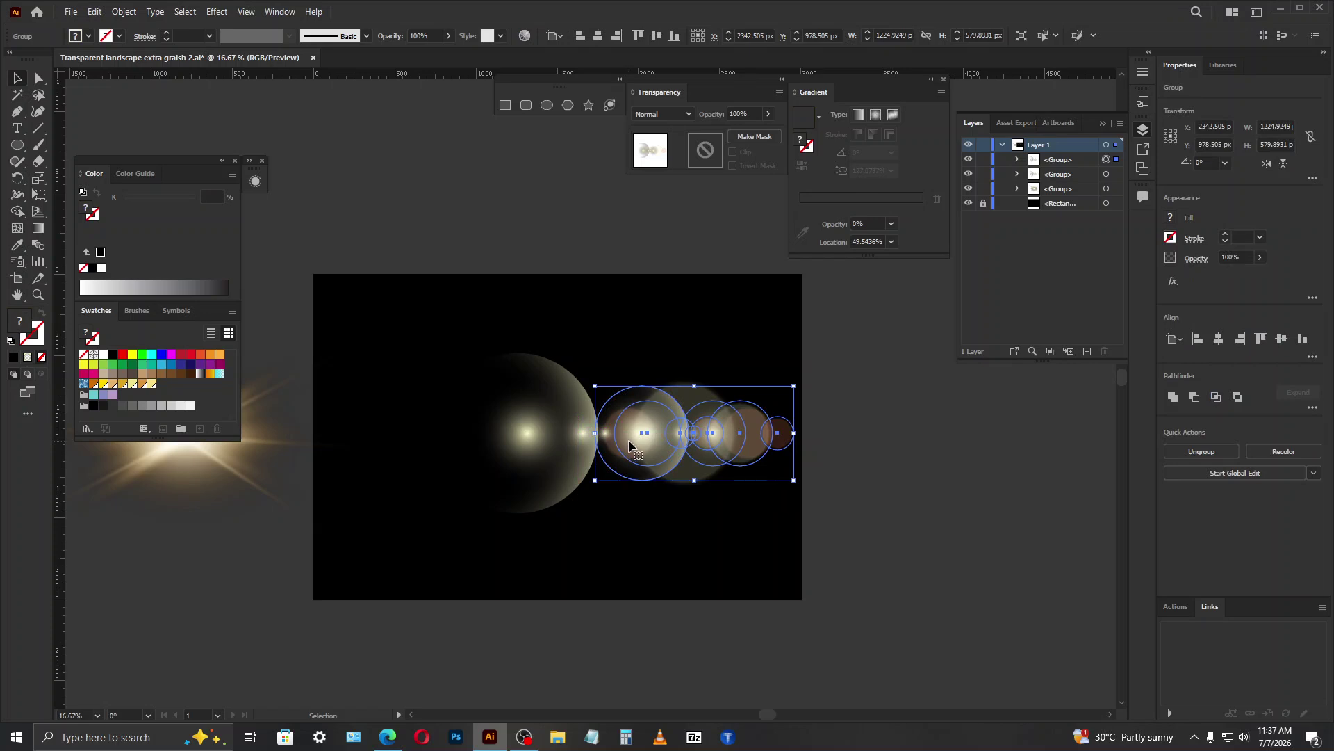
Step: Flip the reduced copy of the flare row horizontally so its crescent lies at the right end
left_click(1270, 169)
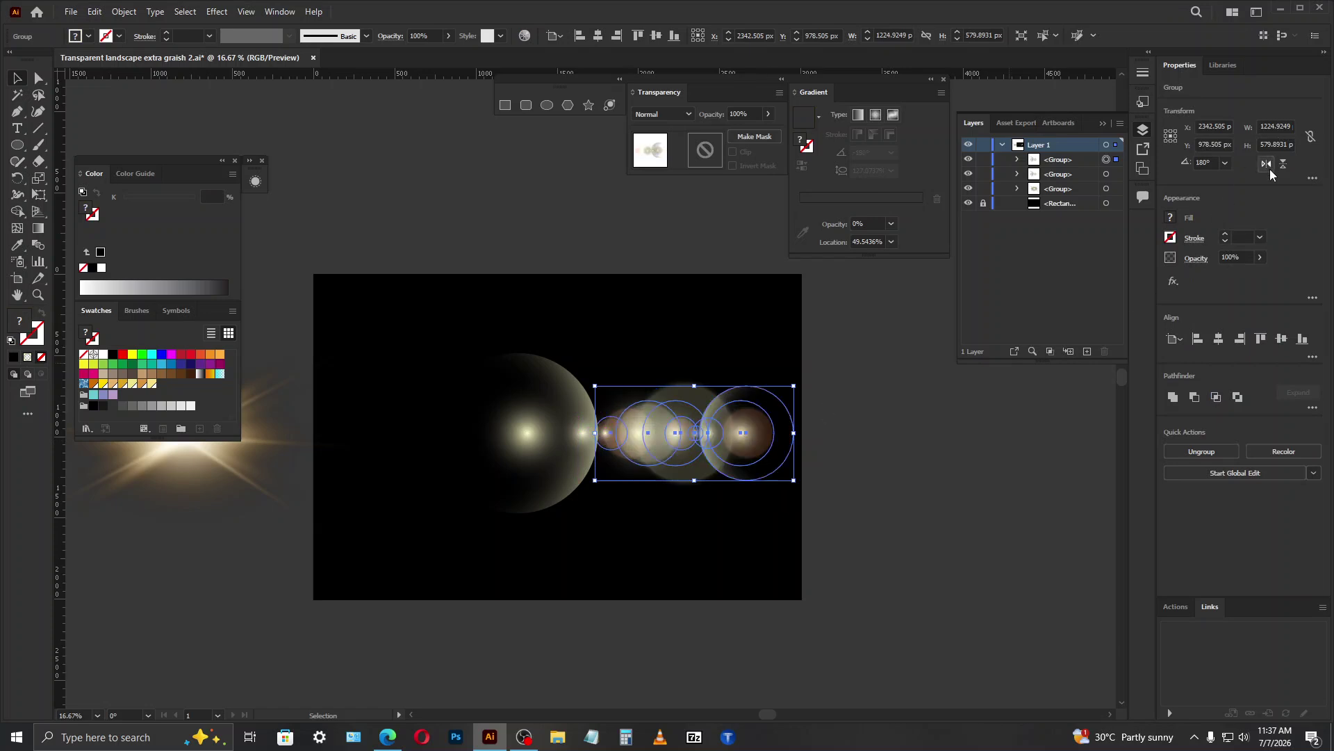
left_click(1006, 519)
scroll(944, 496, "up", 1)
mouse_move(693, 420)
left_mouse_down()
mouse_move(673, 403)
mouse_move(688, 405)
mouse_move(625, 408)
mouse_move(693, 411)
left_mouse_up()
scroll(860, 539, "down", 2)
scroll(860, 539, "up", 1)
left_click_drag(891, 574, 502, 355)
left_click(804, 572)
Step: Shrink the original flare row to under half size around its centre and place the mirrored copy overlapping its right end
left_click_drag(780, 452, 1000, 460)
left_click(619, 384)
left_click_drag(616, 359, 620, 406)
left_click(1007, 521)
left_click_drag(884, 479, 773, 482)
Step: Group the original flare row with its mirrored copy
left_click_drag(486, 598, 911, 322)
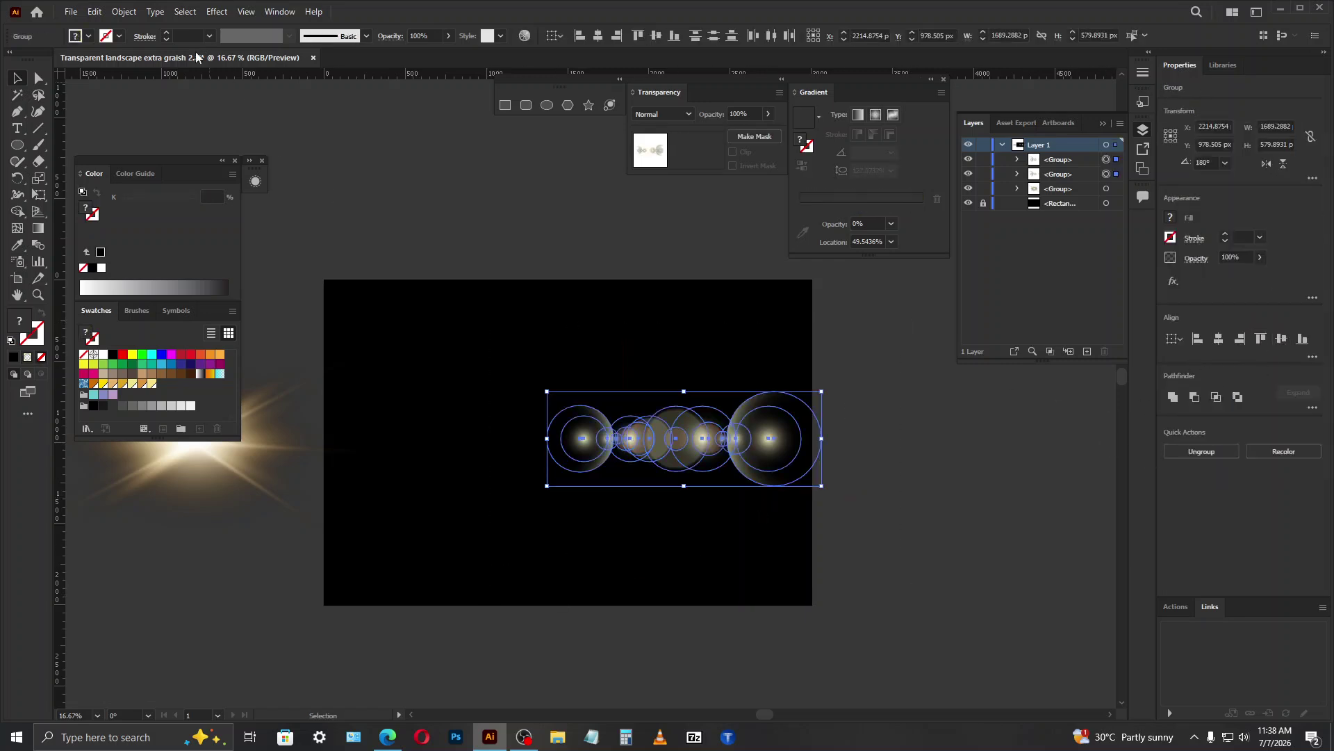
left_click(116, 12)
left_click(148, 75)
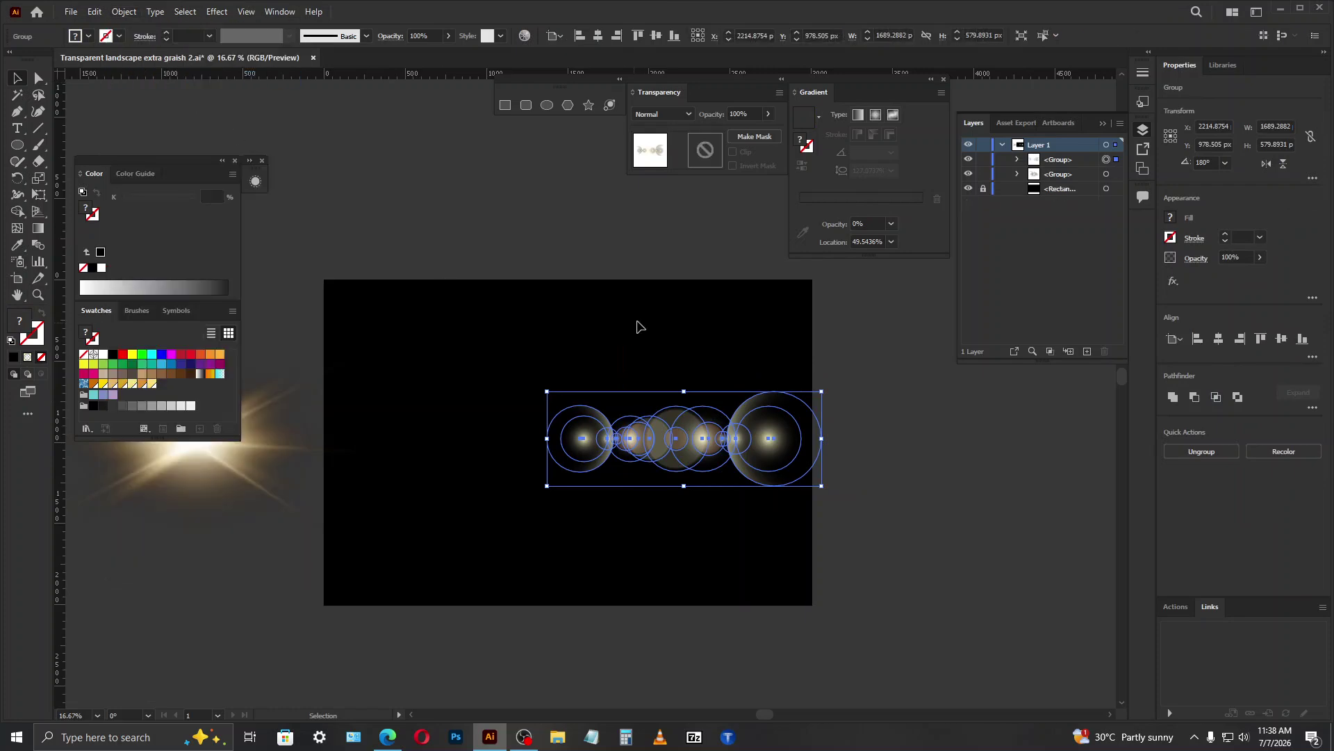
left_click(629, 331)
Step: Move the golden starburst onto the artboard at the flare row's left end and enlarge it to about 2773 × 1549 px
scroll(824, 448, "down", 1)
left_click_drag(337, 442, 580, 453)
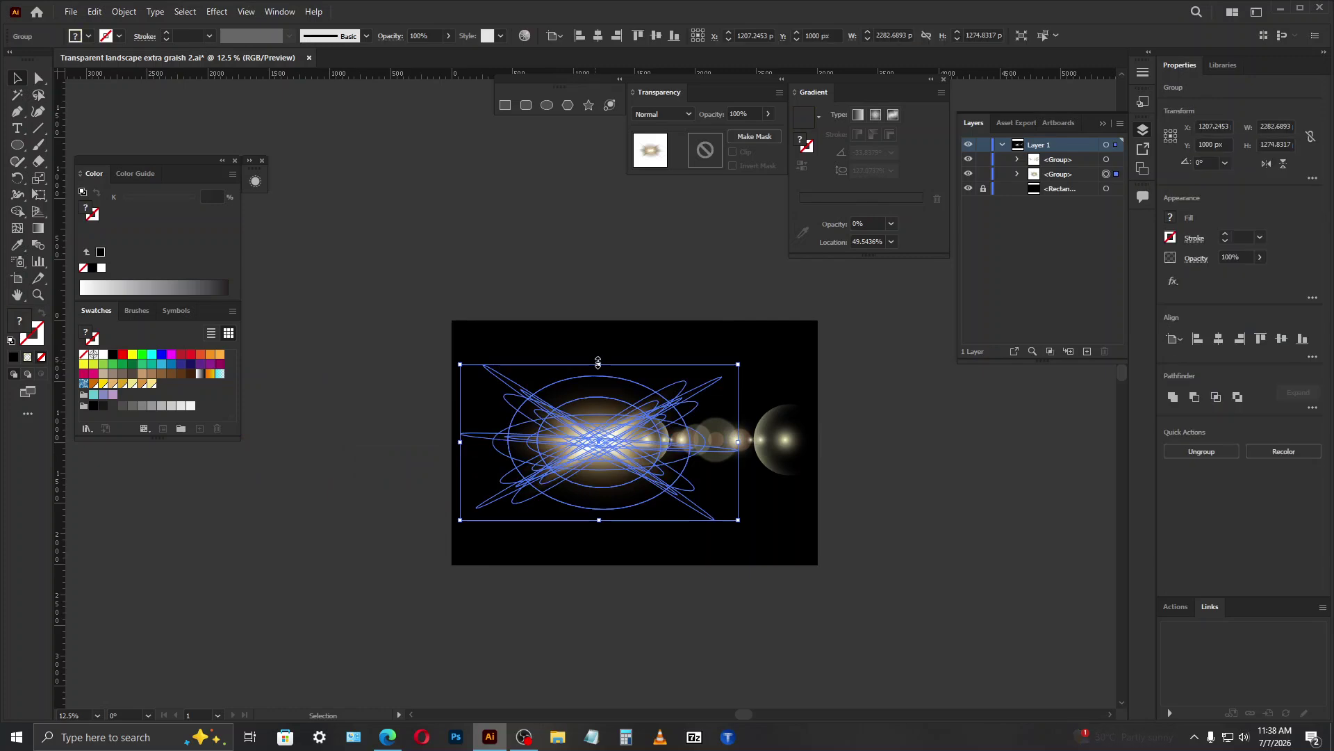
left_click_drag(601, 362, 605, 335)
left_click_drag(600, 442, 623, 445)
scroll(750, 445, "up", 3)
scroll(549, 411, "down", 2)
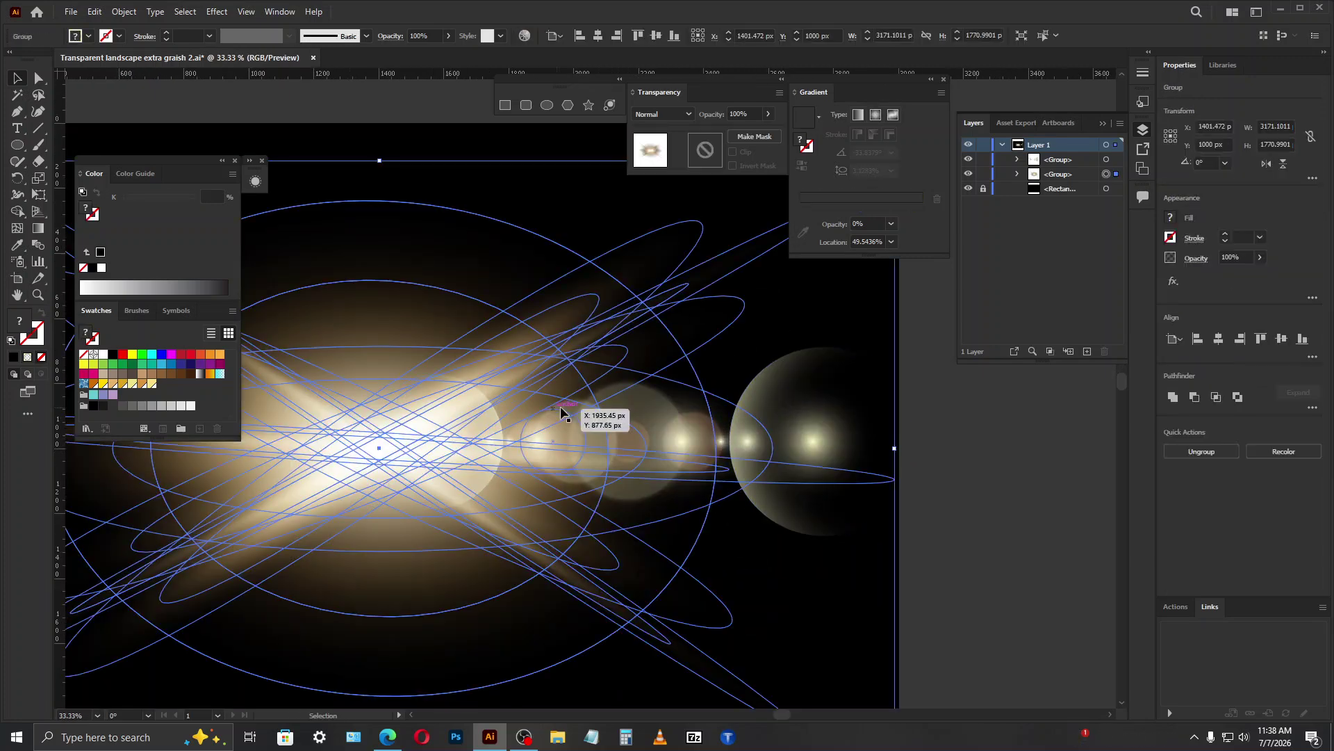
left_click_drag(472, 285, 472, 306)
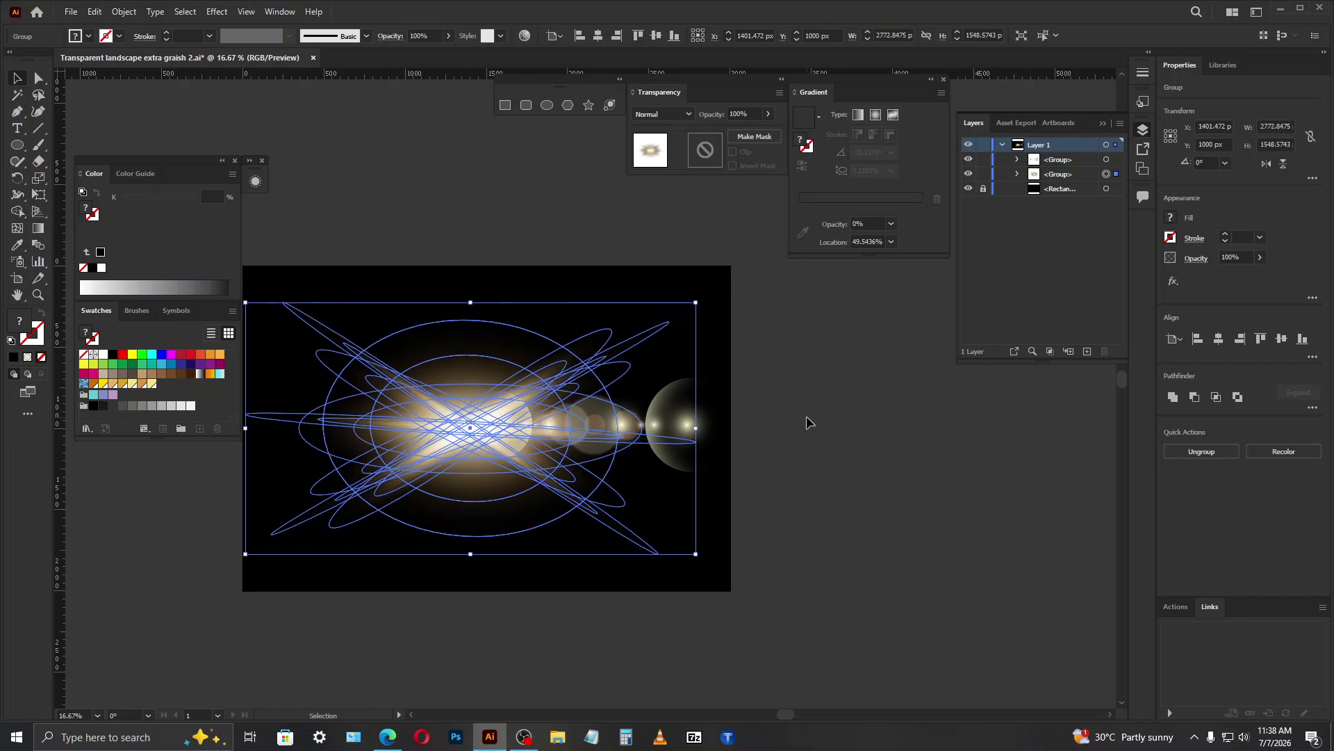
left_click(809, 438)
Step: Make a copy of the golden starburst rotated 90° around its centre
scroll(834, 471, "left", 1)
scroll(576, 442, "up", 1)
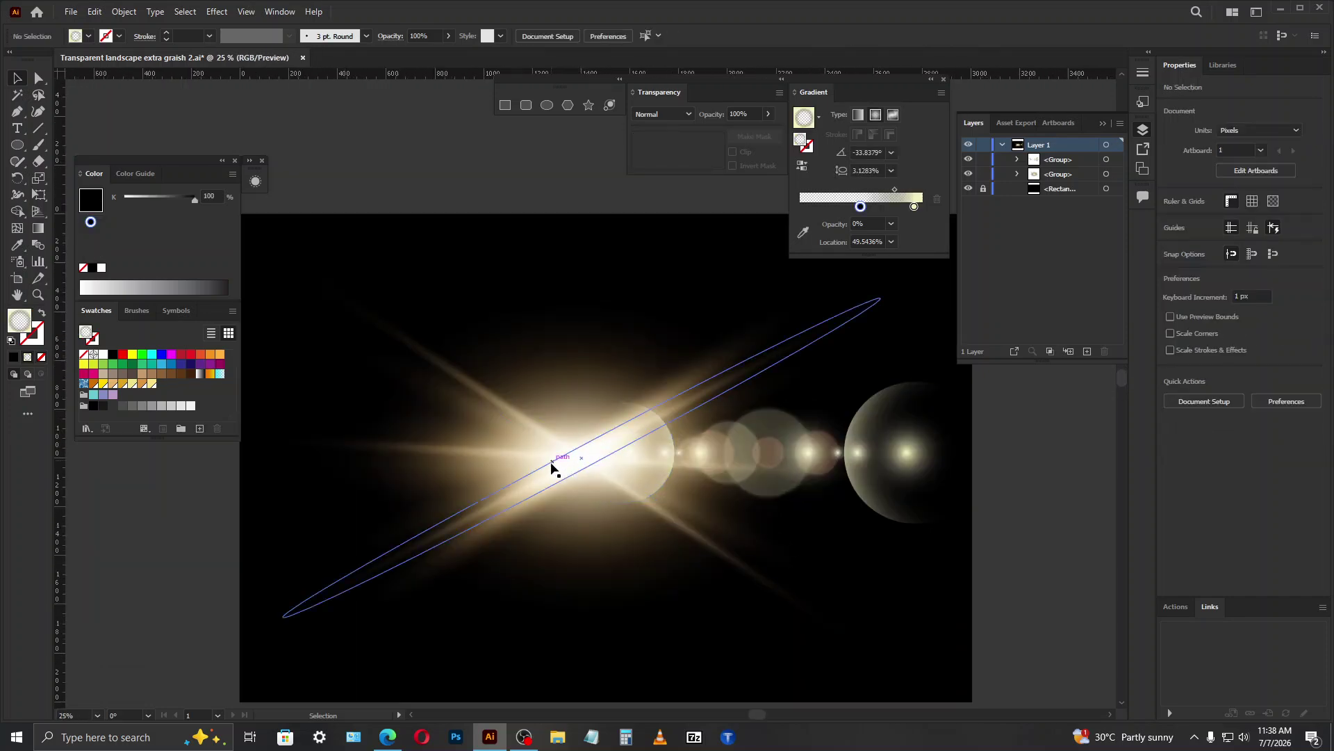
left_click(556, 464)
scroll(574, 451, "down", 2)
scroll(570, 453, "up", 1)
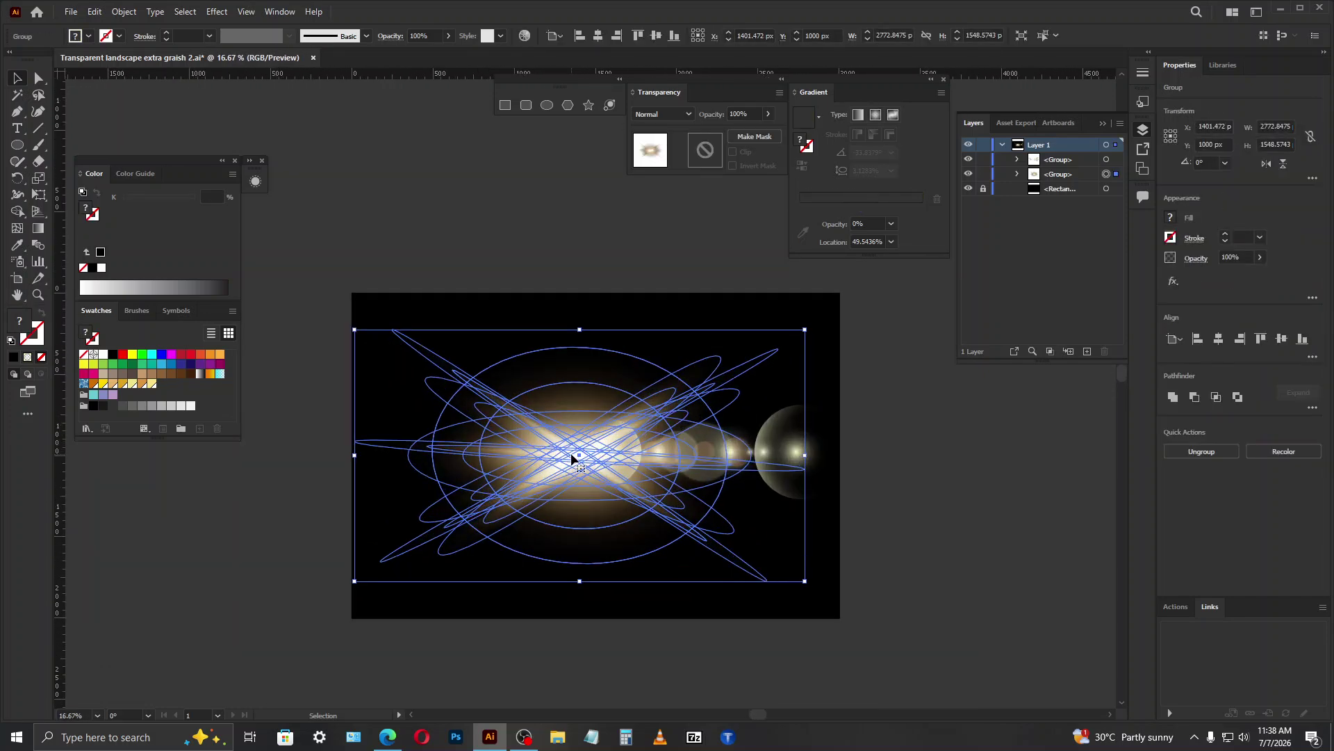
left_click(17, 181)
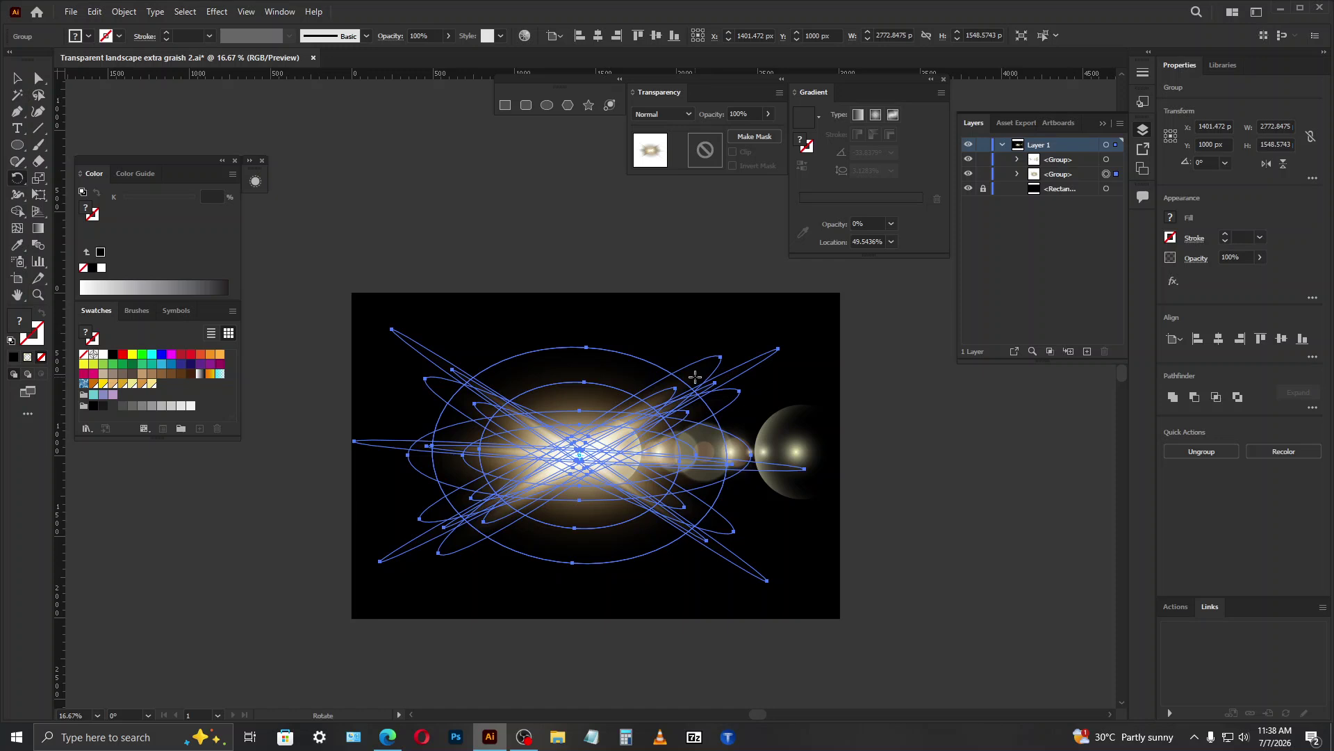
left_click_drag(695, 376, 506, 356)
key("v")
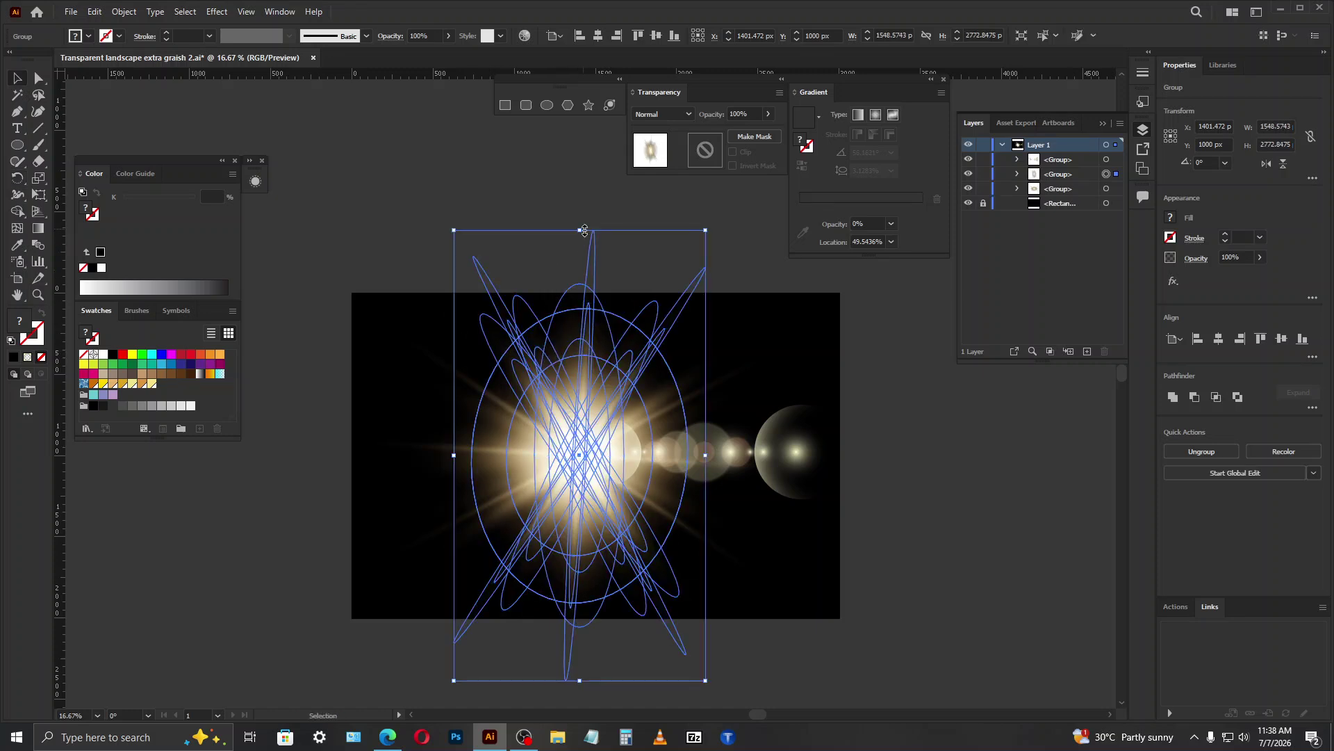
Step: Scale the rotated starburst copy down around its centre to about 1677 px high
left_click_drag(585, 230, 585, 319)
left_click(635, 263)
scroll(782, 416, "down", 3)
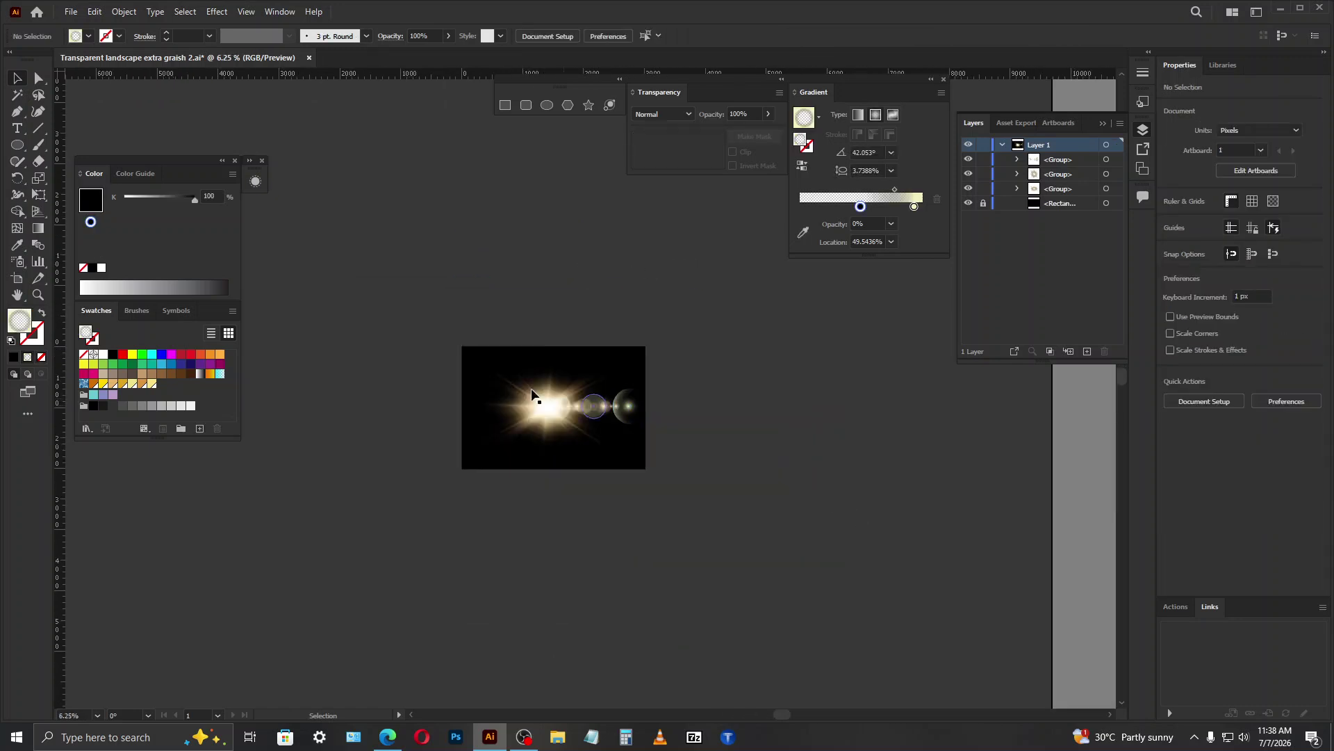
scroll(554, 518, "up", 3)
left_click_drag(549, 487, 550, 487)
left_click_drag(566, 681, 569, 645)
Step: Group the original starburst with its rotated copy
left_click_drag(583, 421, 585, 421)
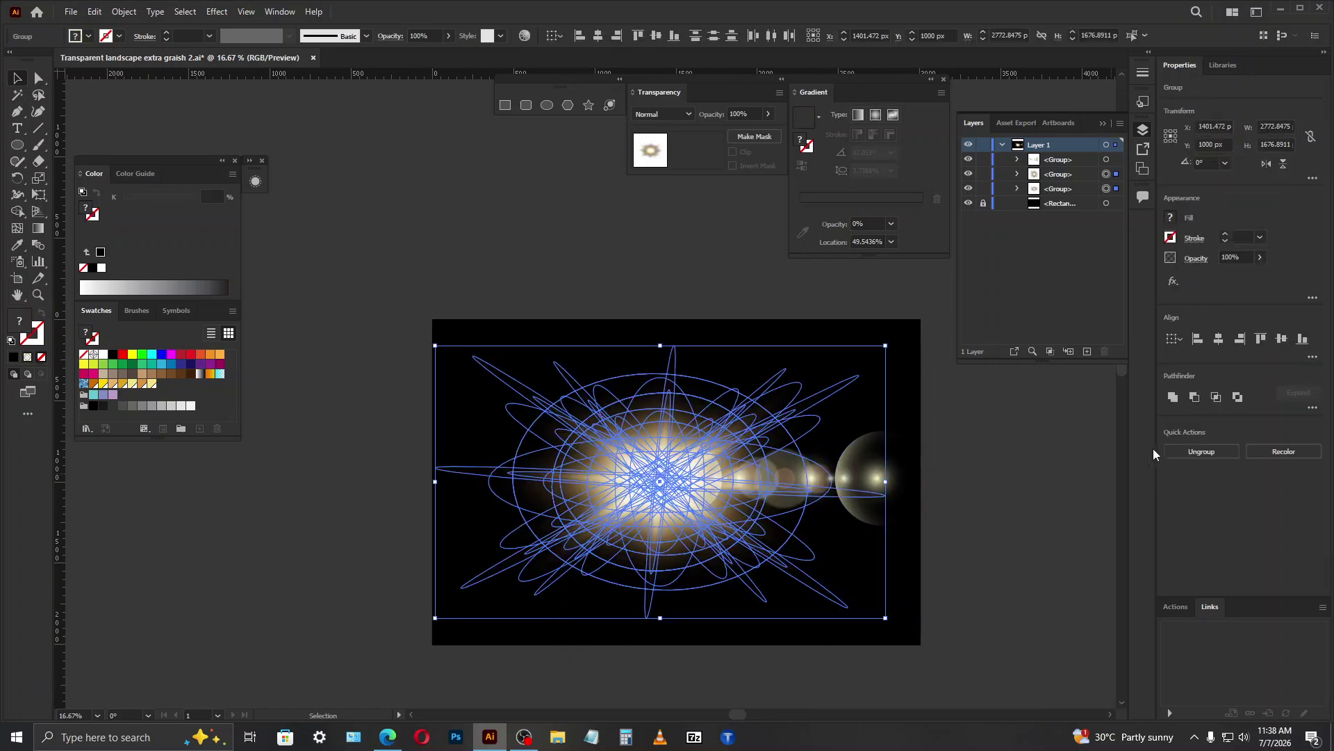
left_click(123, 12)
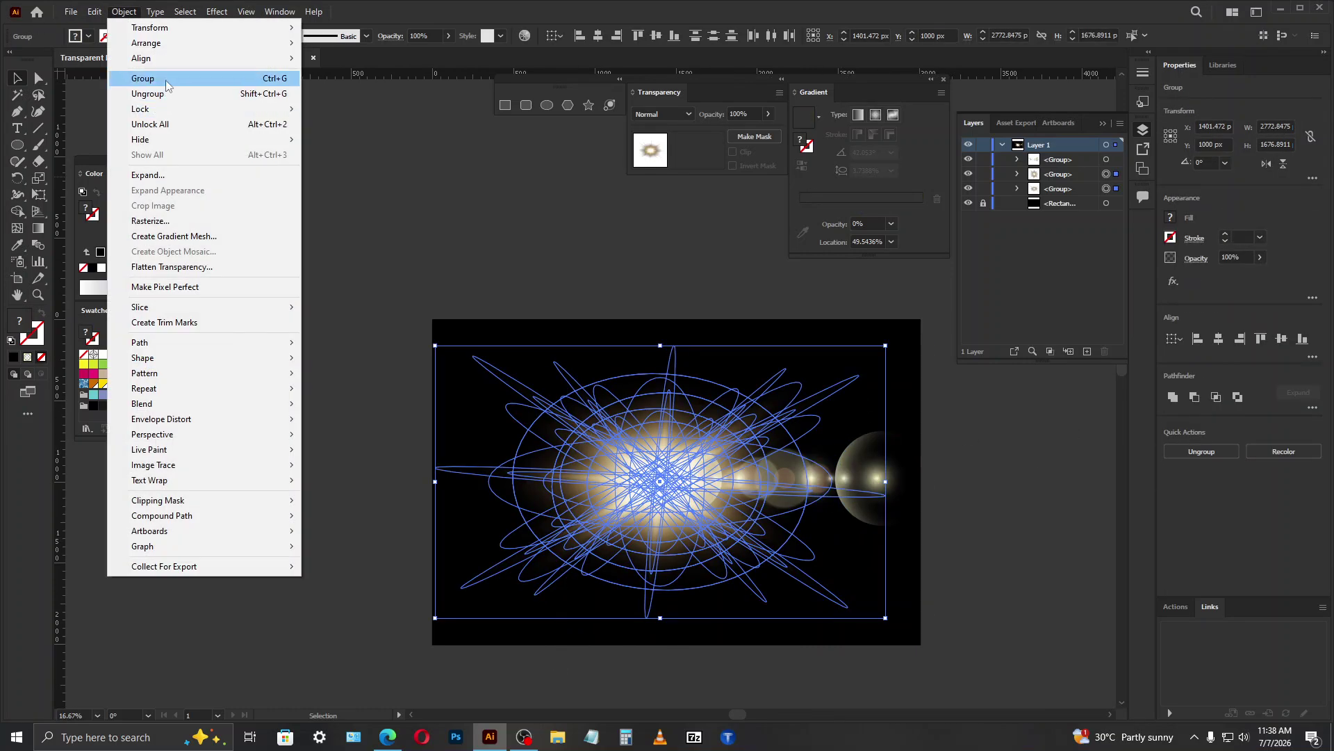
left_click(139, 80)
left_click(715, 301)
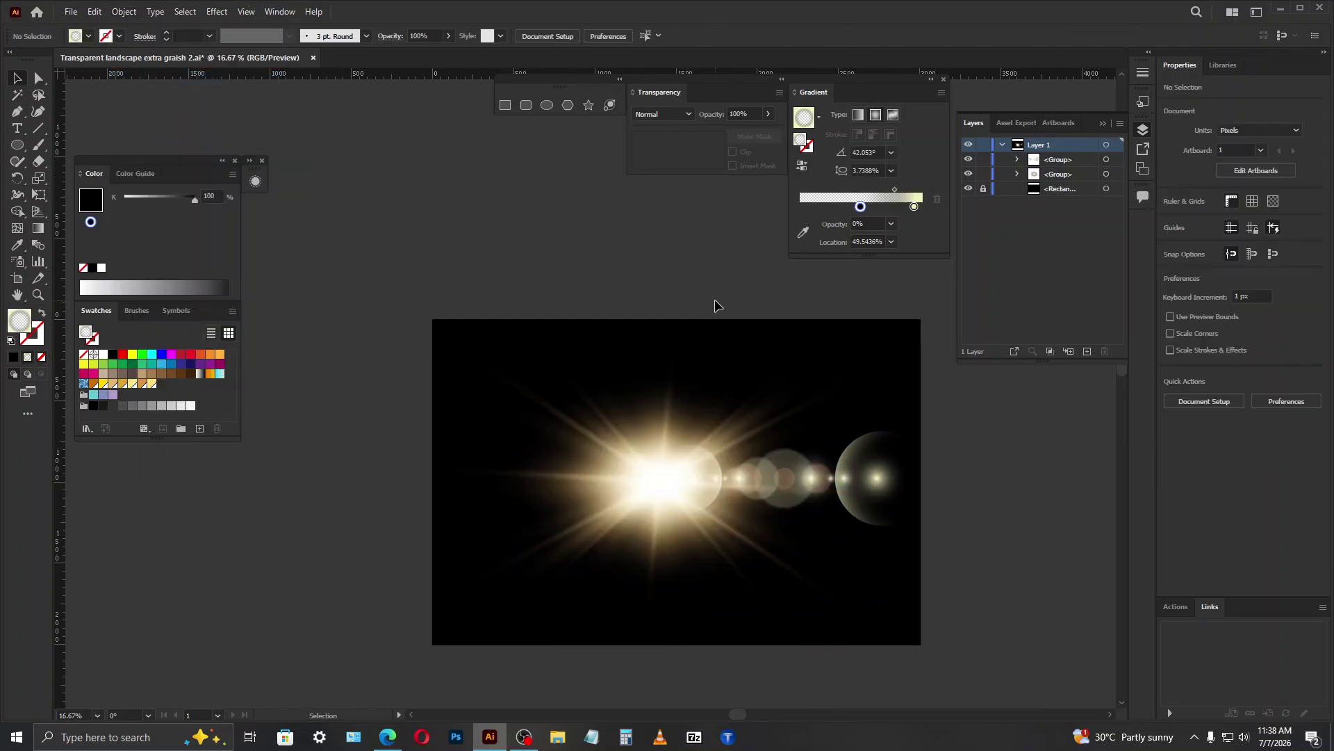
Step: Scale the flare row group down around its centre to about 1367 × 469 px
left_click(874, 499)
mouse_move(931, 481)
left_mouse_down()
mouse_move(948, 481)
mouse_move(907, 481)
left_mouse_up()
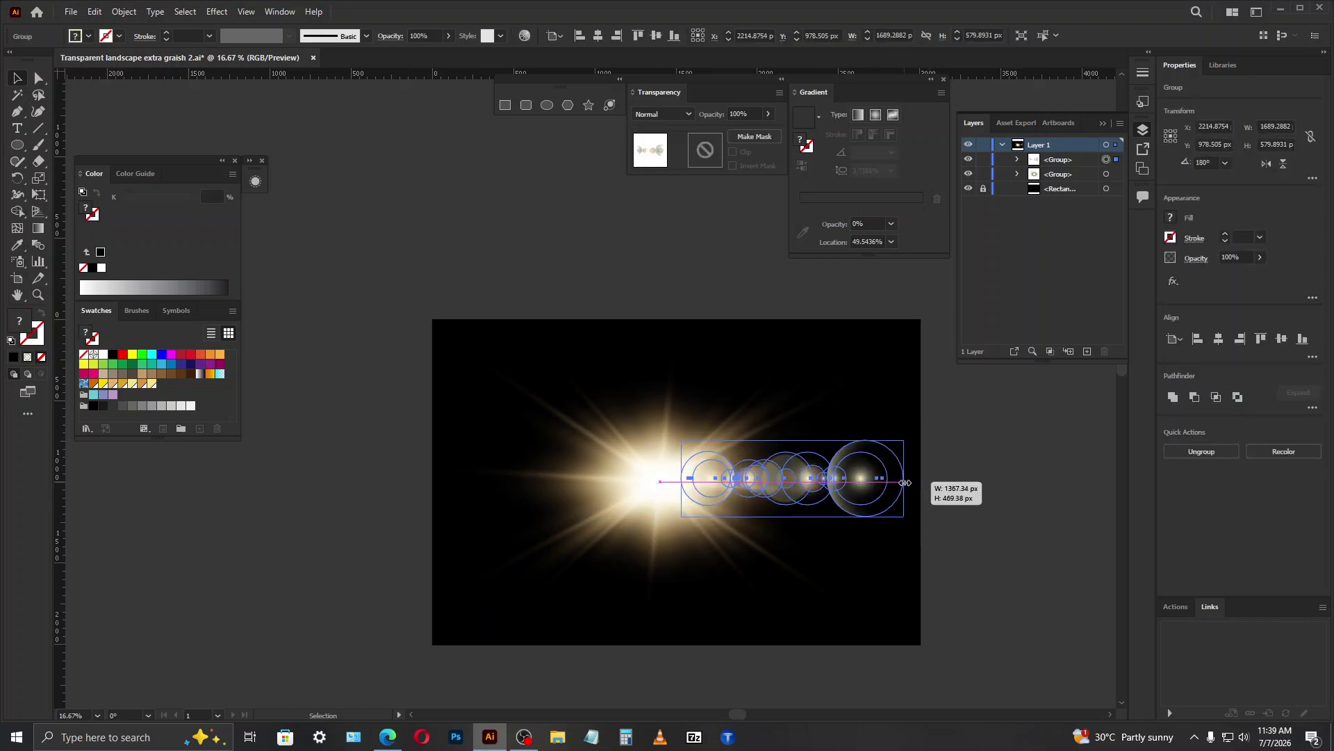
left_click(989, 455)
Step: Shrink the starburst group to about 1514 px high around its centre and move it slightly up and left
left_click(692, 453)
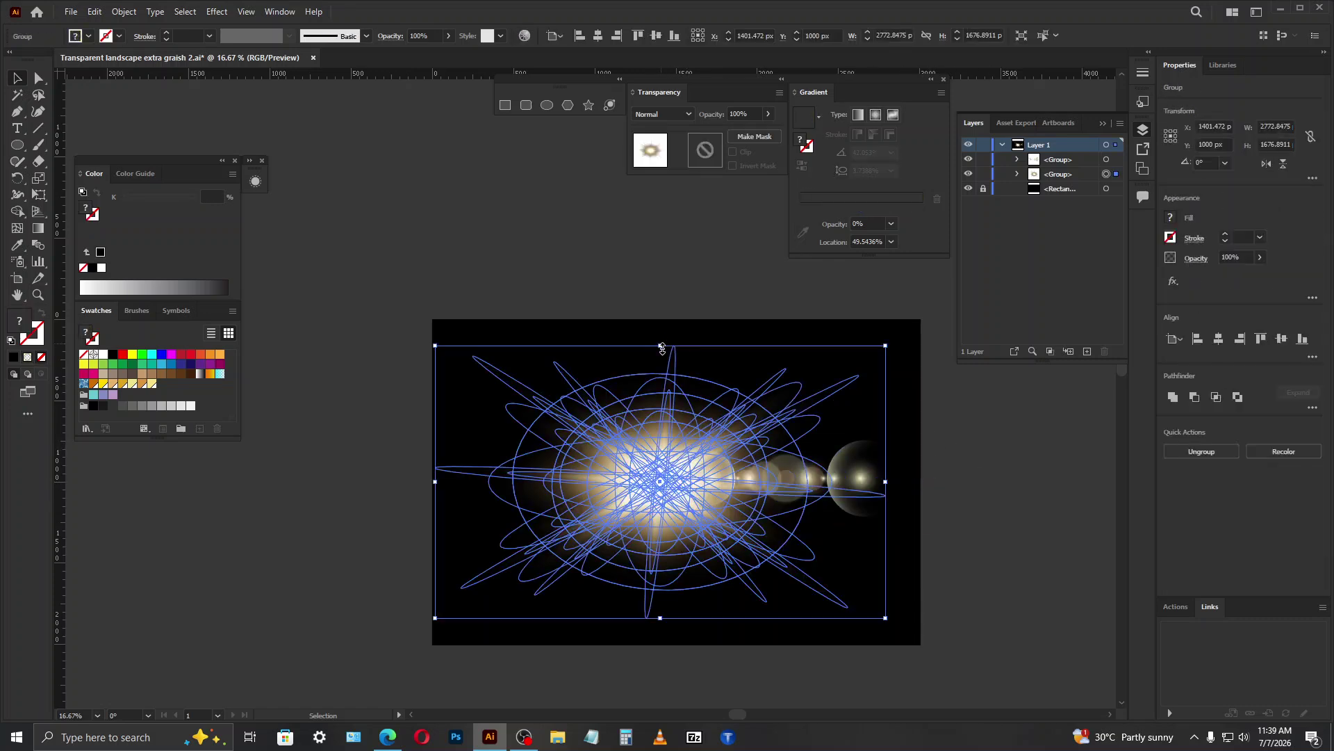
left_click_drag(662, 345, 662, 357)
left_click_drag(651, 478, 645, 452)
Step: Tilt the flare row downward to the right and reposition it so it trails diagonally from the starburst's centre
left_click(923, 482)
left_click(901, 495)
left_click_drag(911, 522, 855, 525)
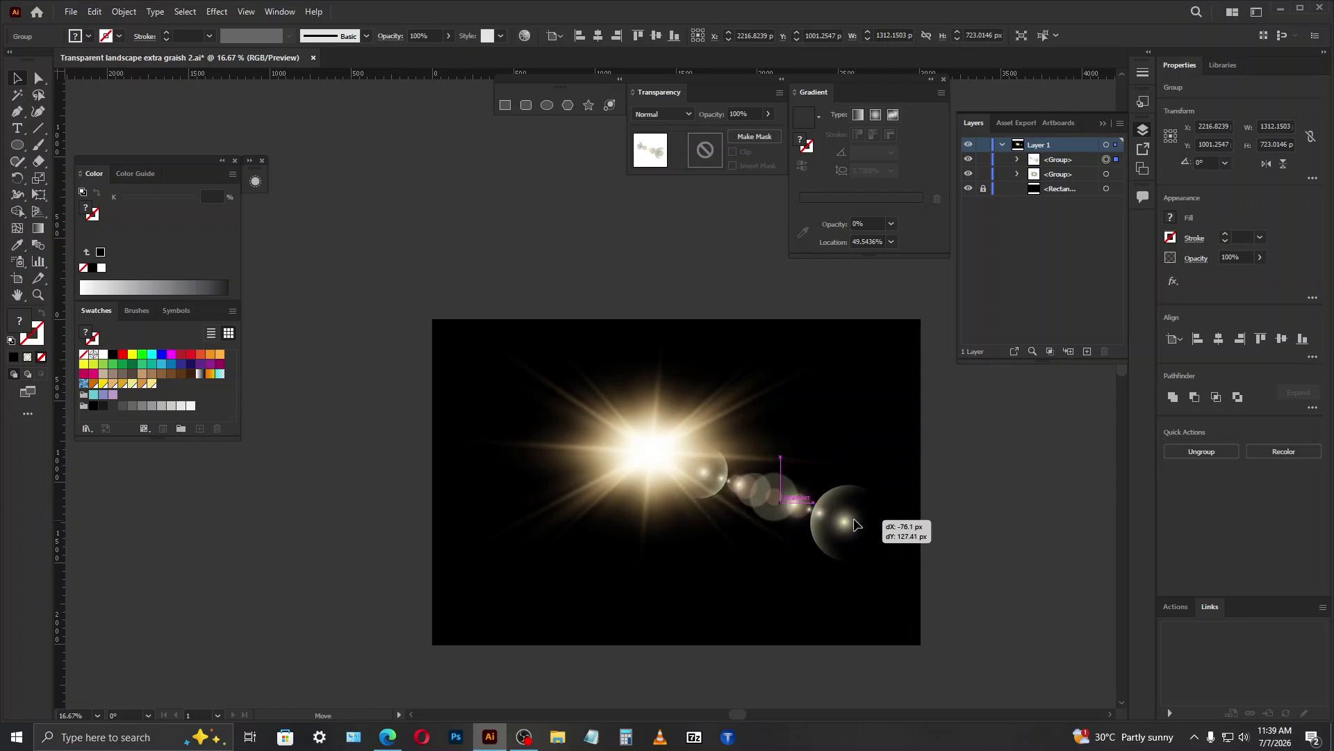
left_click(1068, 500)
Step: Move the starburst and the flare row down together on the artboard and group them
scroll(973, 542, "down", 2)
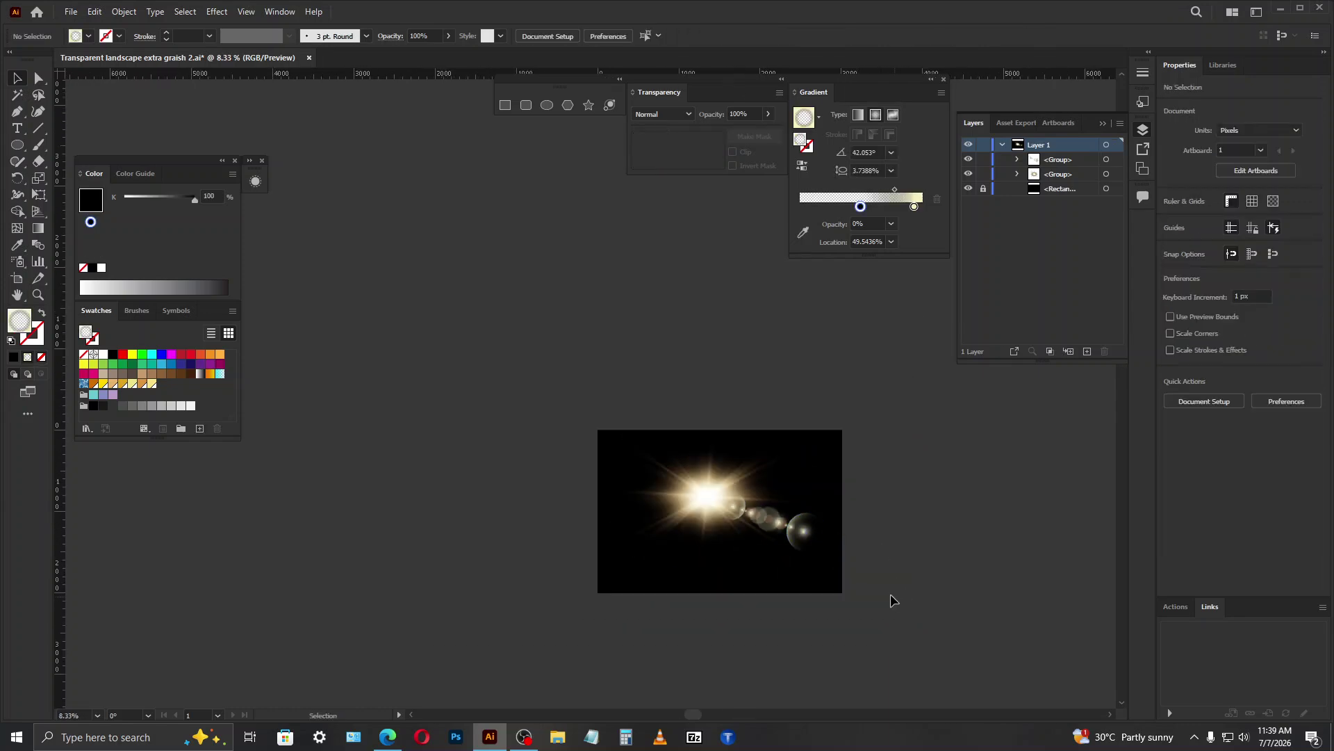
scroll(895, 595, "up", 1)
left_click(619, 491)
scroll(620, 491, "up", 2)
left_click(846, 494, "shift")
left_click_drag(847, 494, 848, 521)
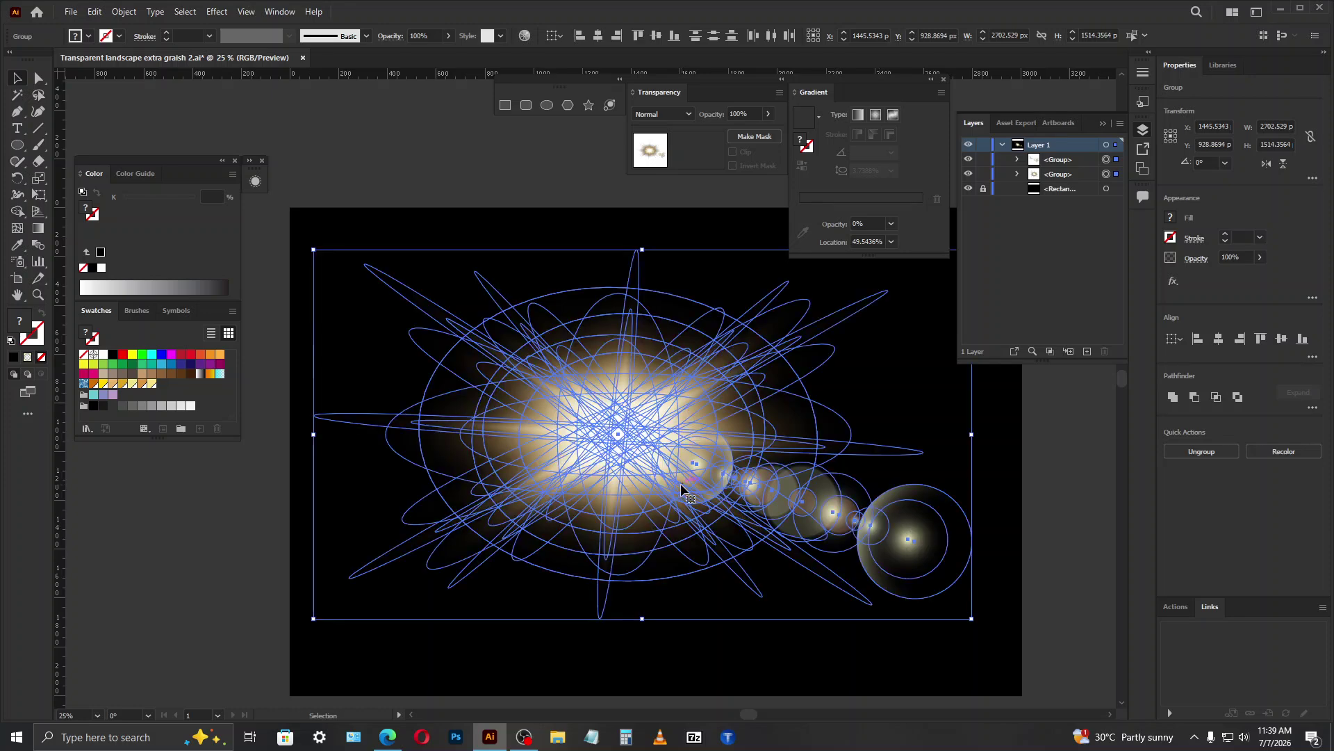
key("ctrl+g")
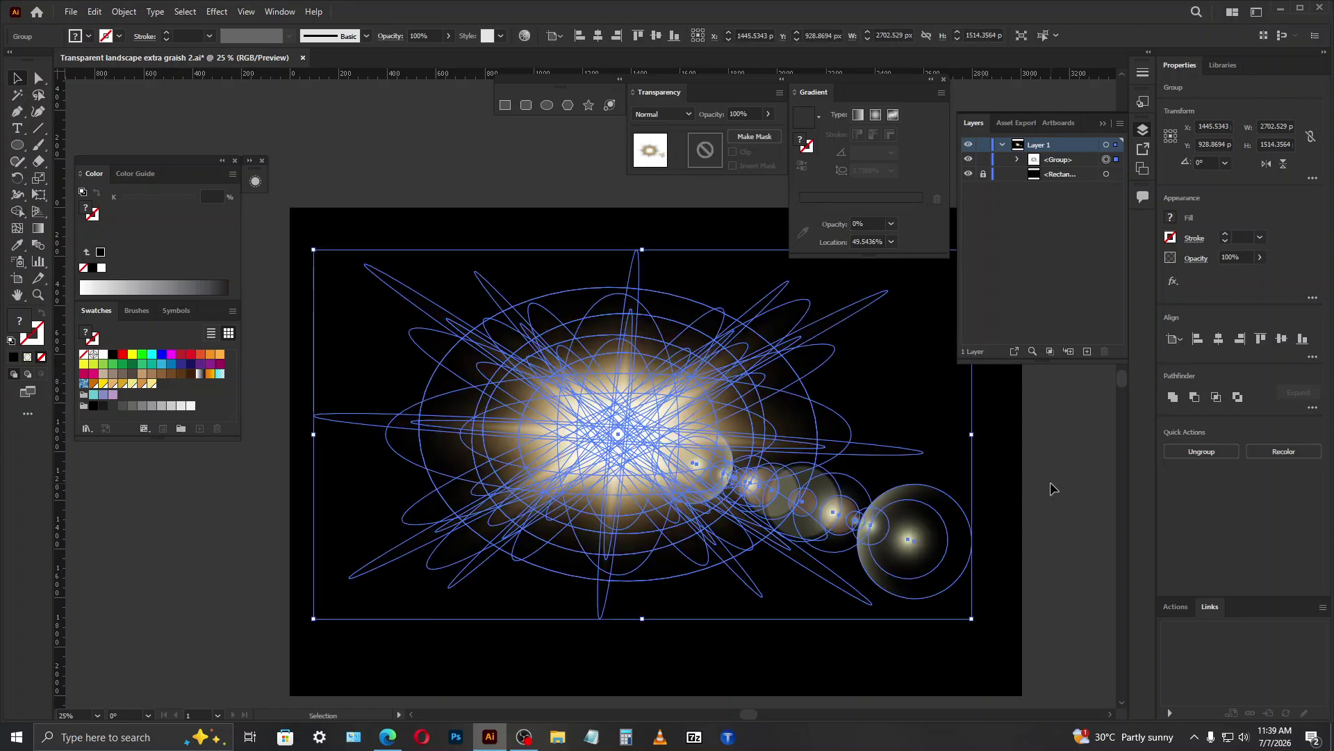
Step: Try moving the whole lens flare group to other places on the artboard, undoing each move
left_click(1050, 484)
scroll(774, 558, "down", 1)
scroll(844, 611, "up", 1)
left_click_drag(838, 514, 542, 599)
key("ctrl+z")
left_click_drag(806, 528, 715, 314)
key("ctrl+z")
left_click(987, 478)
scroll(989, 470, "down", 2)
scroll(875, 493, "up", 2)
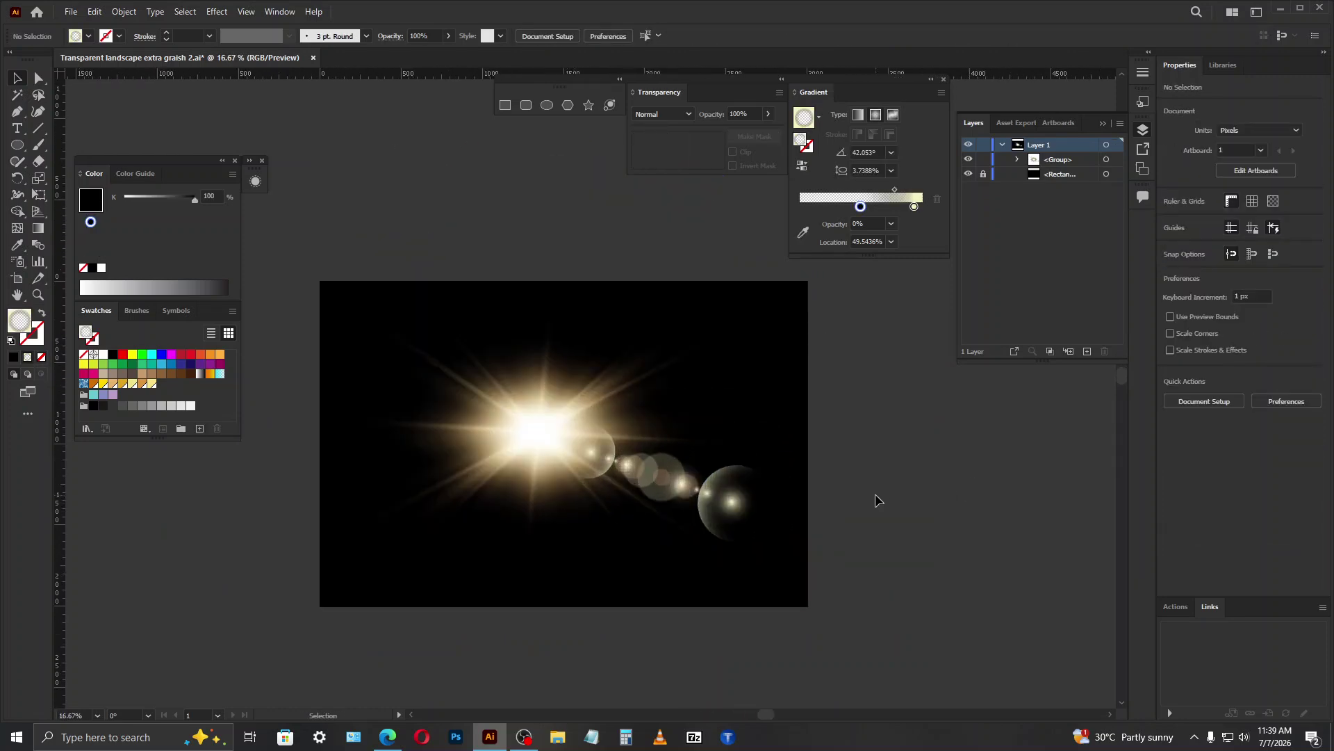
scroll(549, 496, "up", 1)
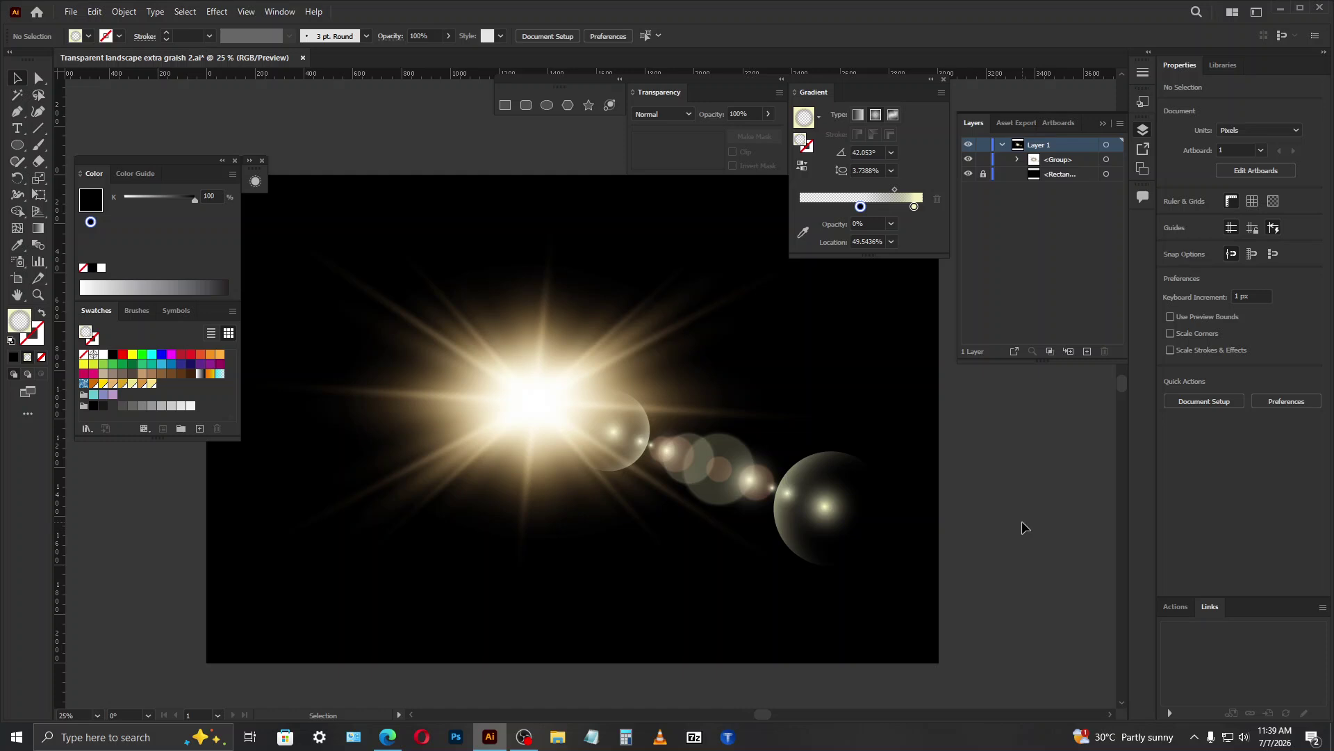
scroll(1022, 520, "down", 1)
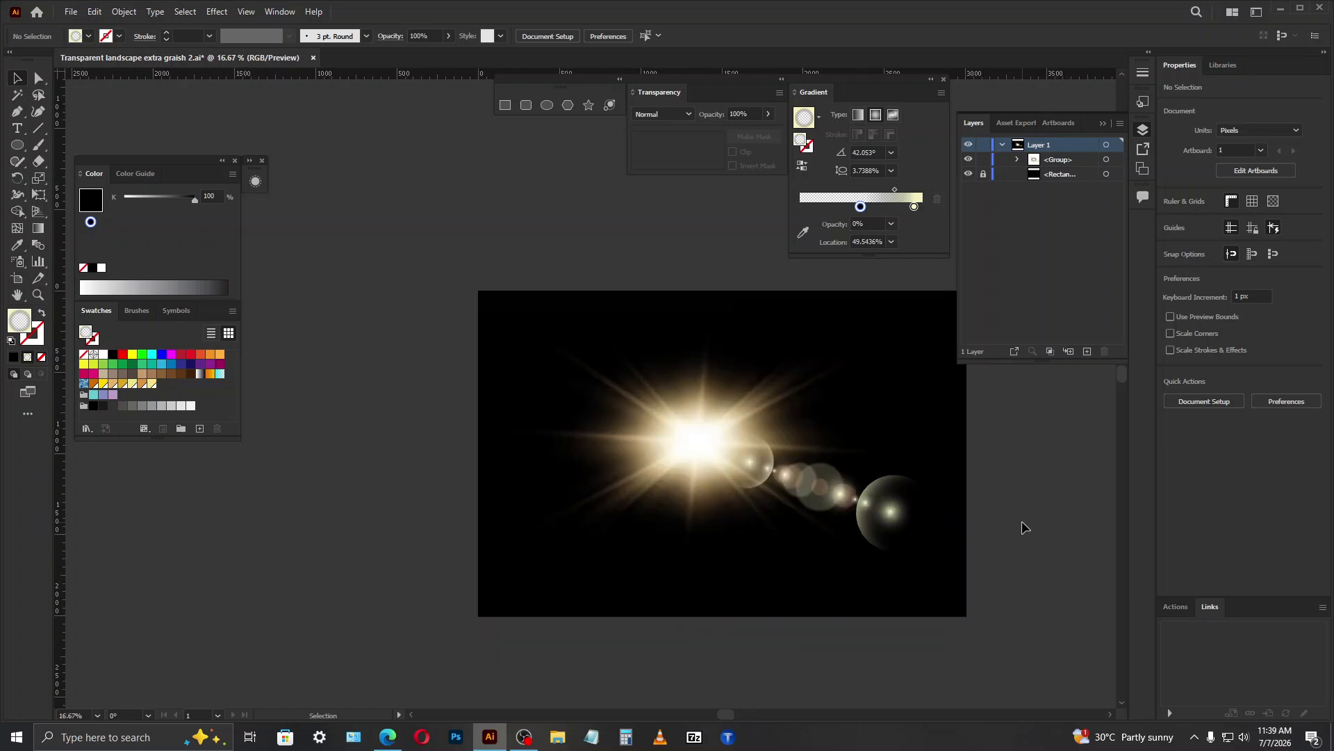
scroll(996, 528, "up", 1)
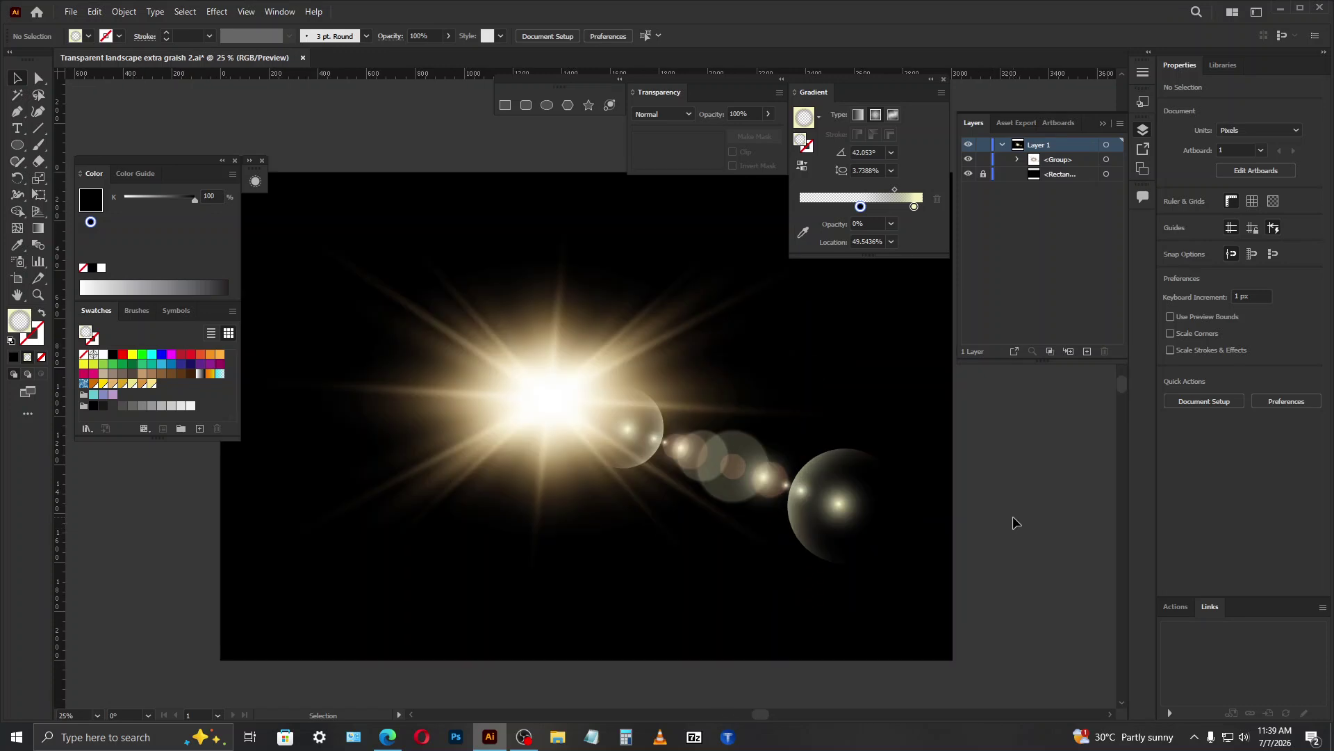